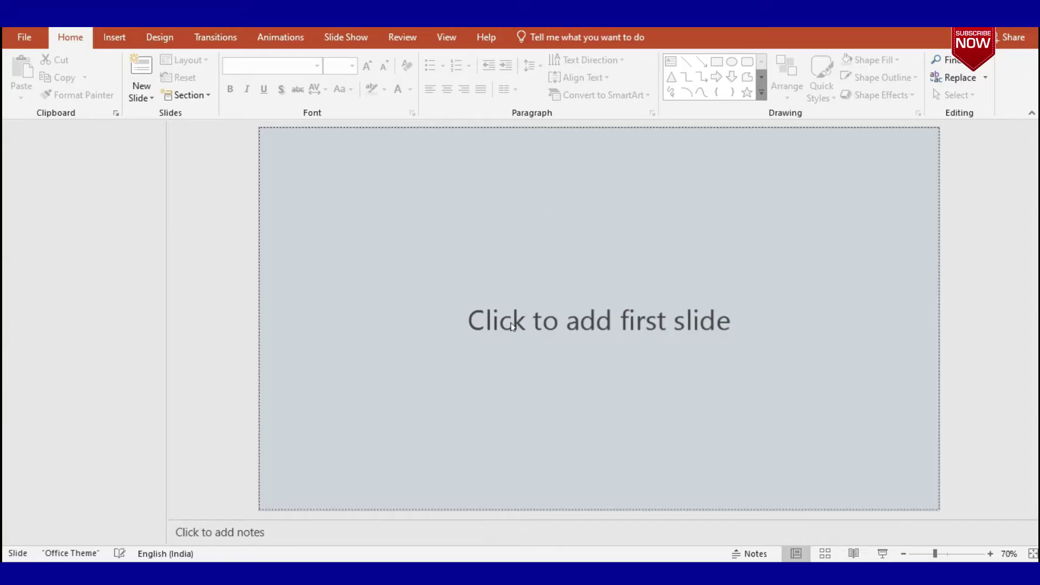
Add the first title slide to the empty presentation
left_click(512, 327)
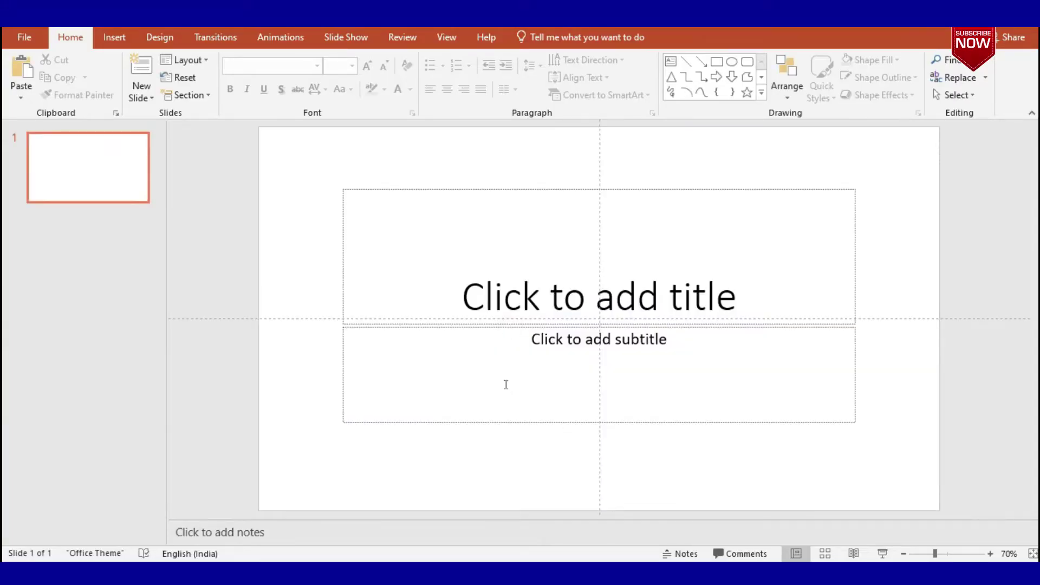
Add a Blank layout slide and delete the original title slide
left_click(141, 97)
left_click(144, 290)
left_click(55, 159)
right_click(92, 169)
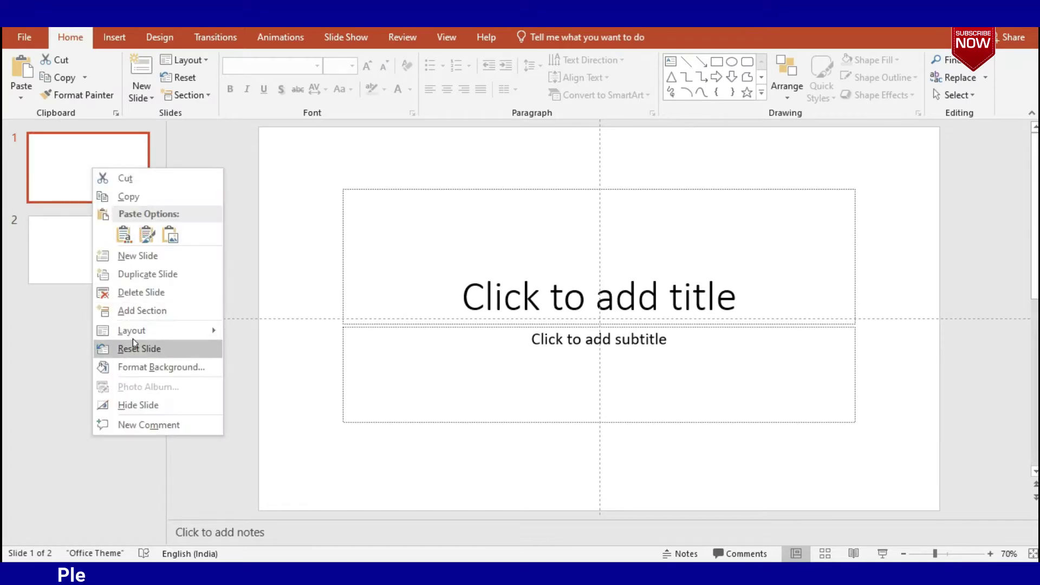
left_click(142, 293)
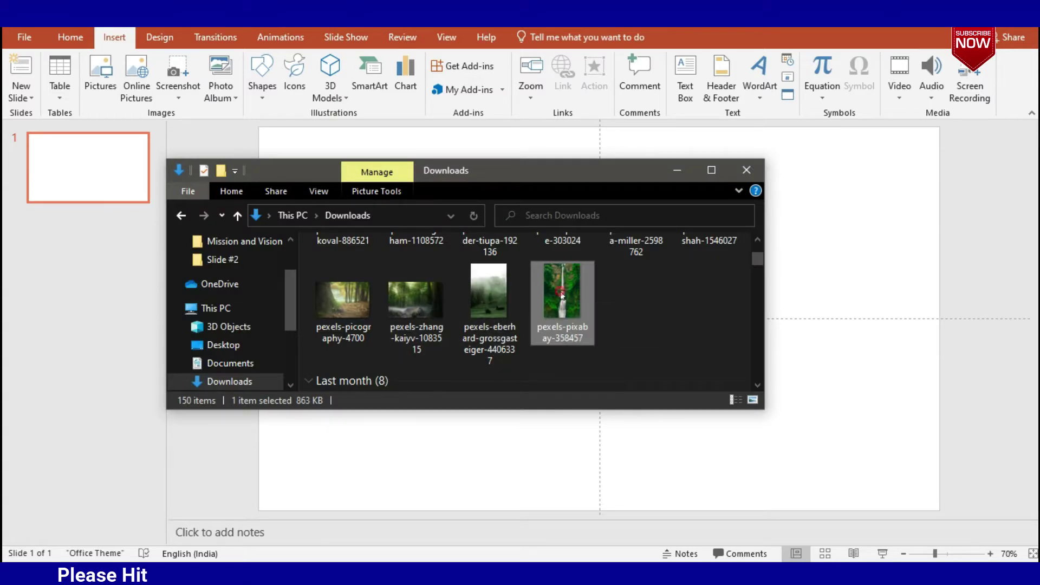
Insert the waterfall photo and crop it to a 16:9 aspect ratio
left_click_drag(562, 296, 831, 301)
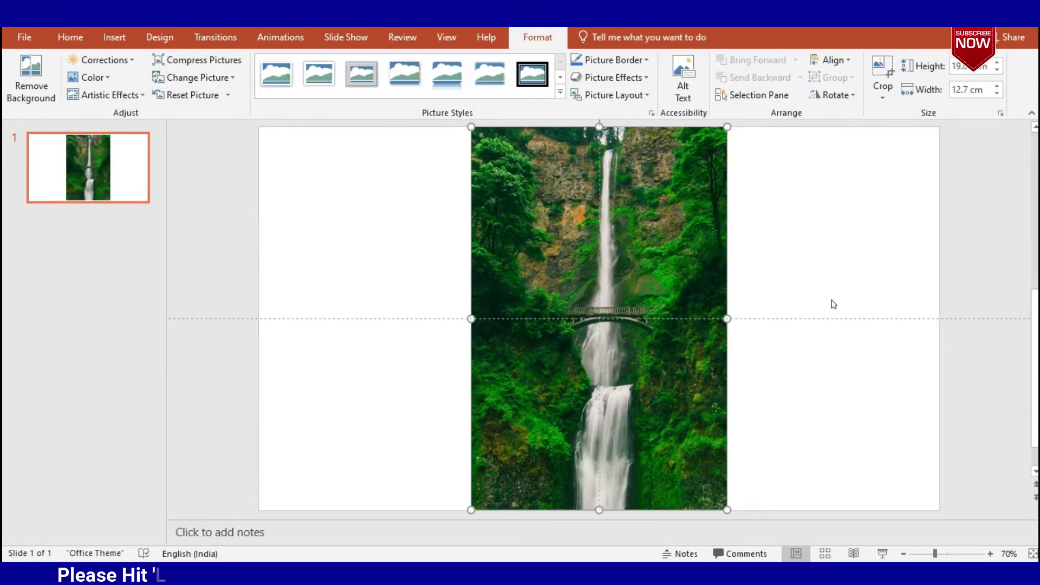
left_click(880, 70)
left_click(882, 96)
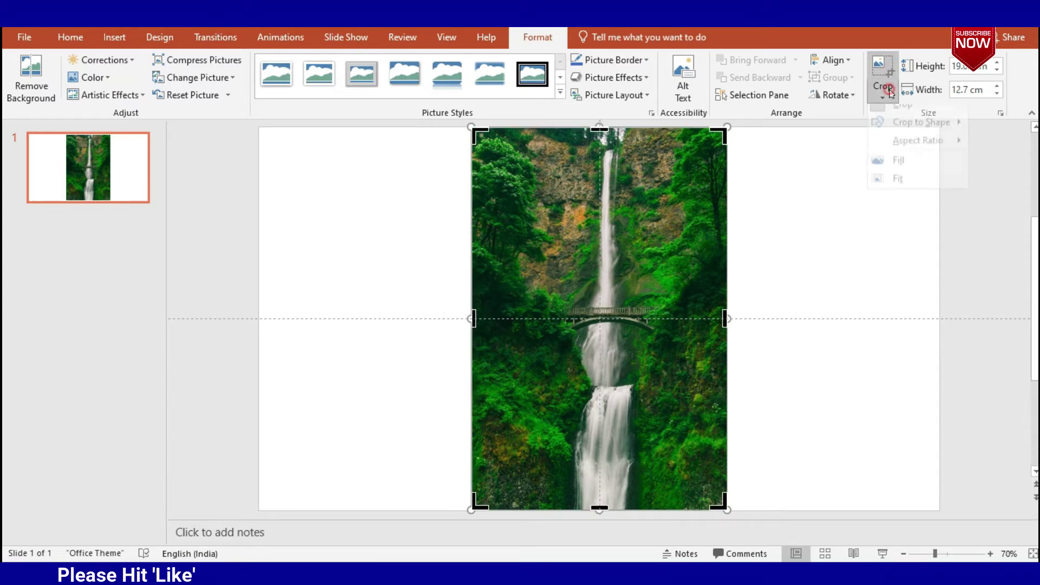
left_click(894, 150)
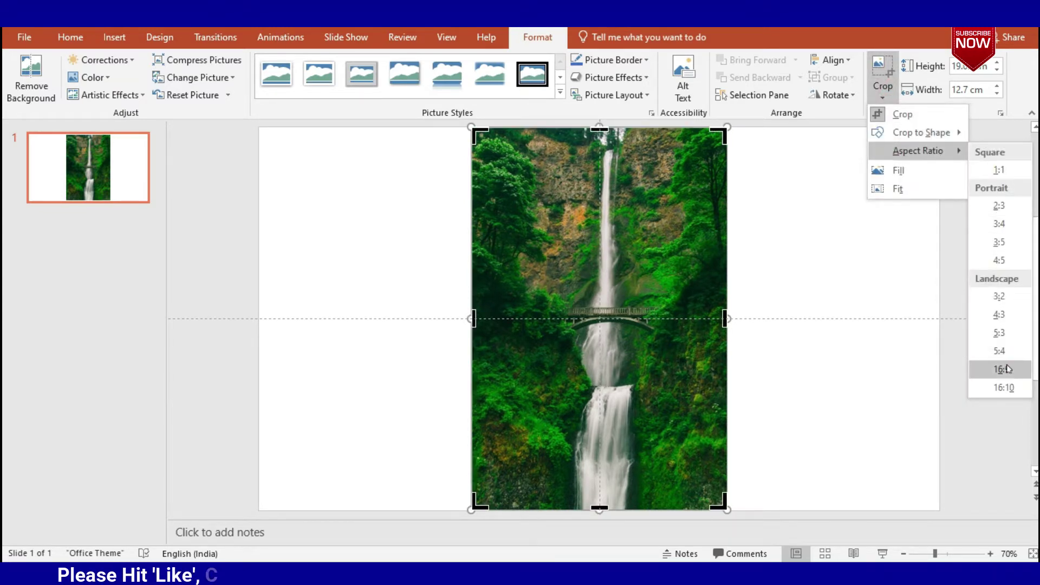
left_click(1001, 369)
left_click(801, 342)
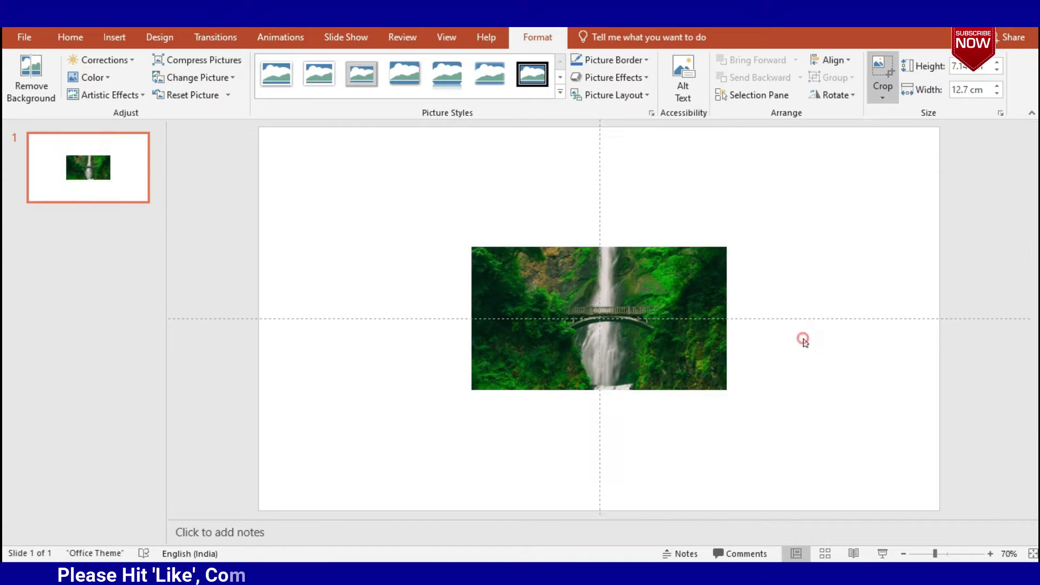
Move the cropped waterfall photo to the top-left and enlarge it to fill the slide
left_click(610, 330)
left_click_drag(610, 330, 391, 206)
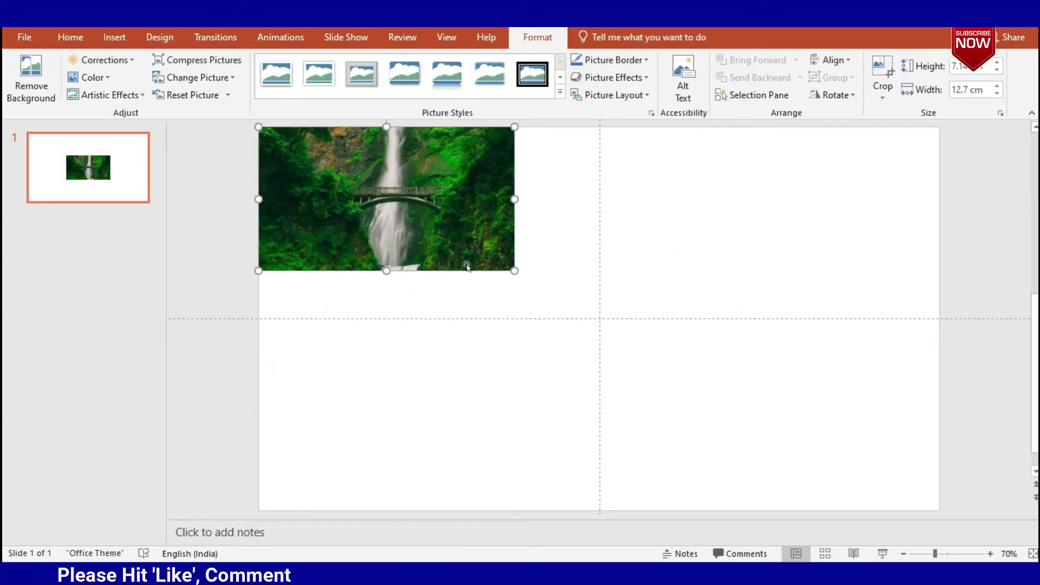
left_click_drag(513, 272, 936, 513)
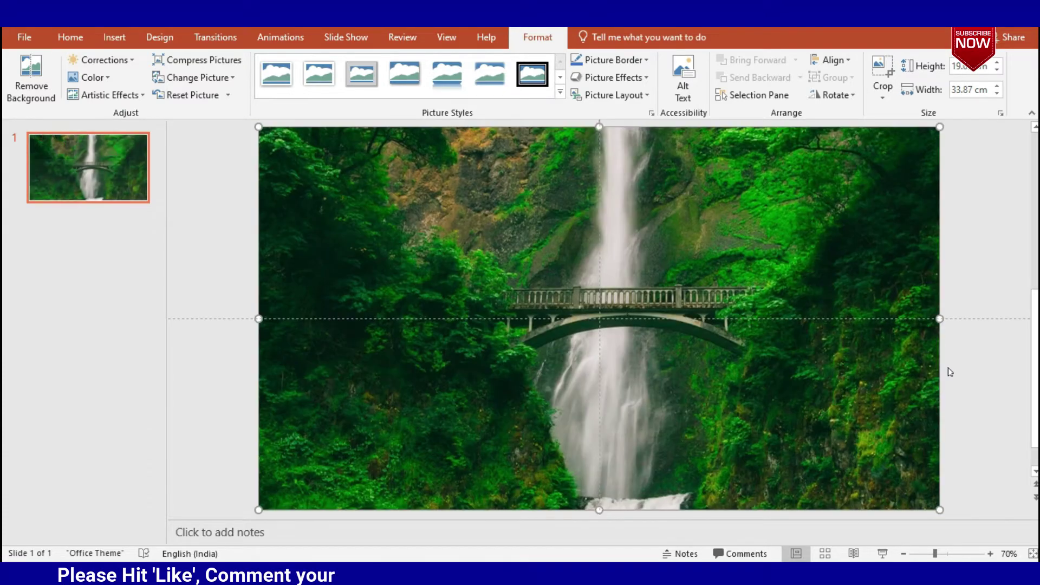
left_click(967, 285)
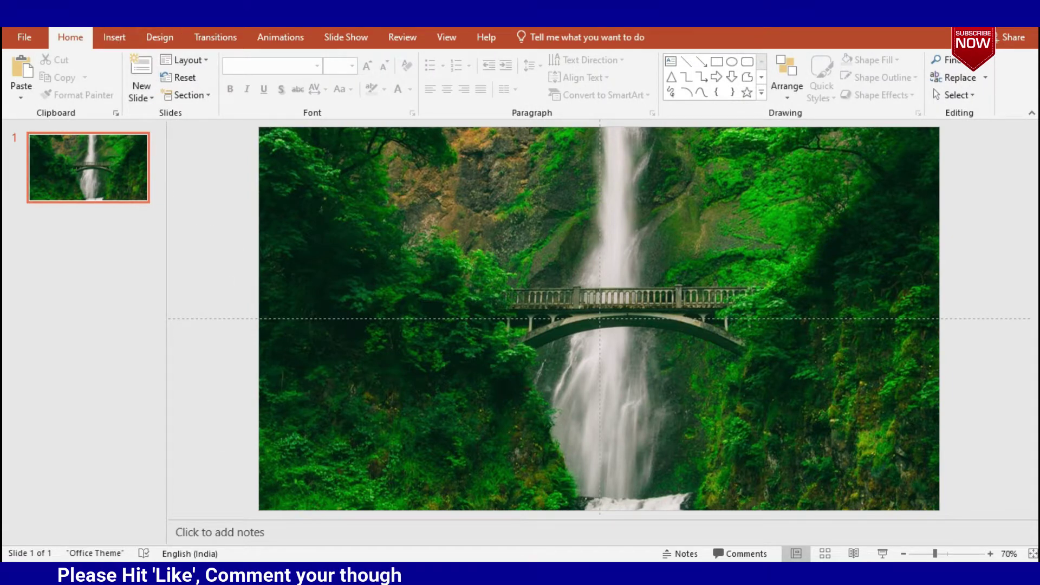
Insert the forest tree photo from Downloads and crop it to 16:9
key("alt+Tab")
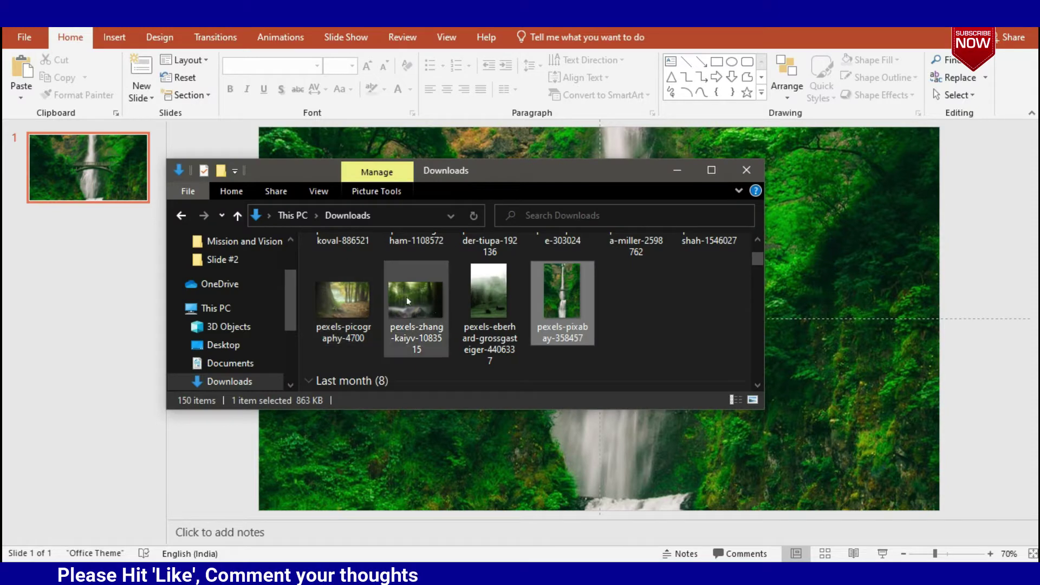
left_click(332, 304)
left_click_drag(332, 297, 831, 326)
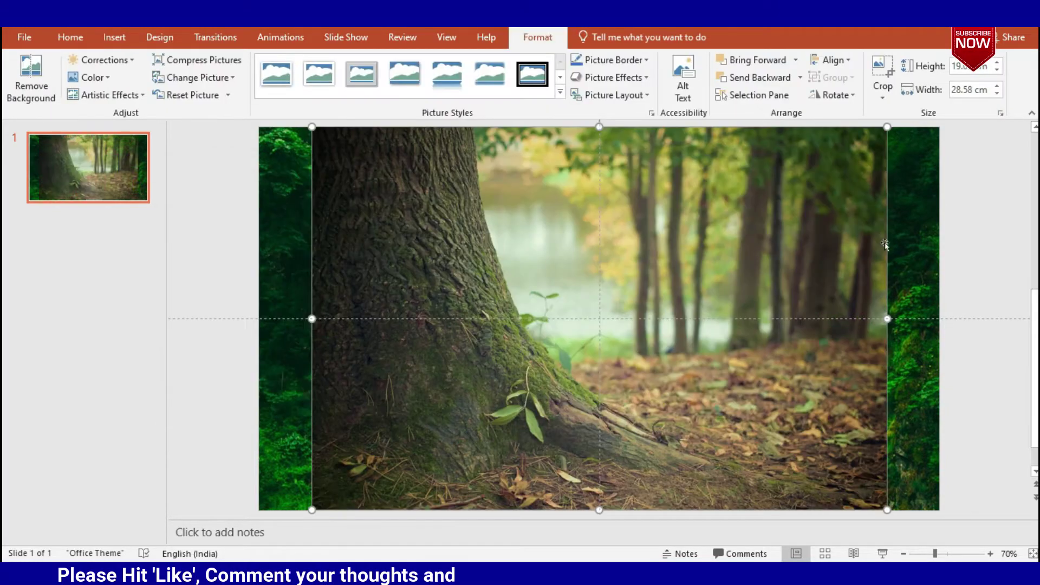
left_click(882, 96)
mouse_move(919, 151)
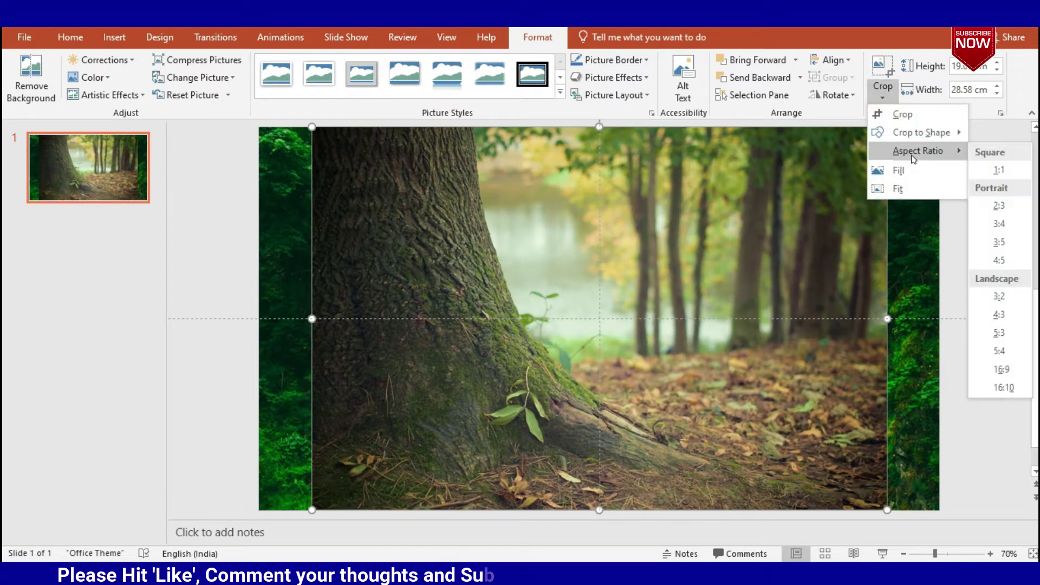
left_click(1013, 369)
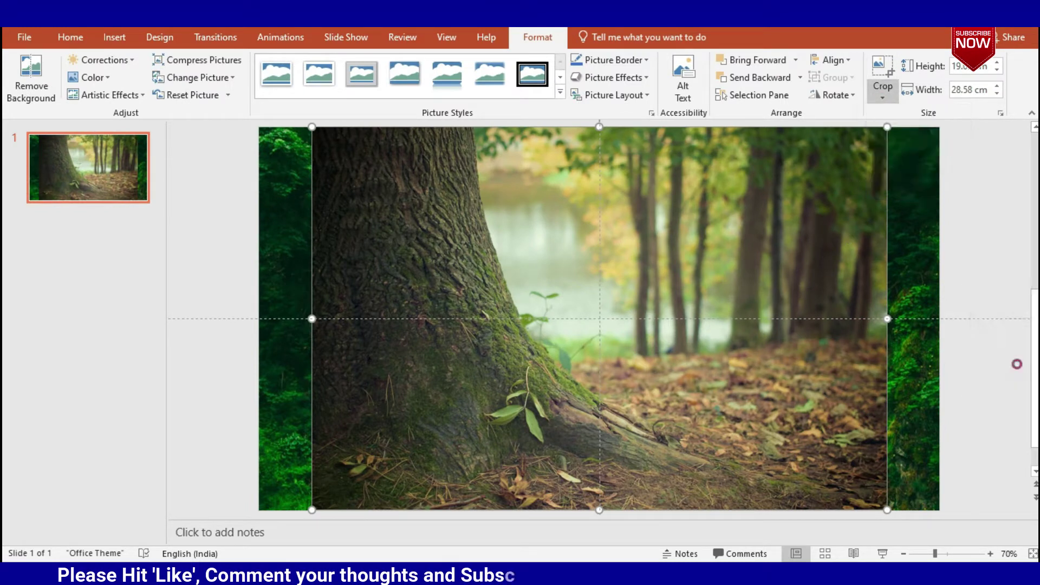
left_click(960, 275)
Move the forest photo to the top-left and enlarge it to cover the whole slide
left_click_drag(534, 293, 483, 260)
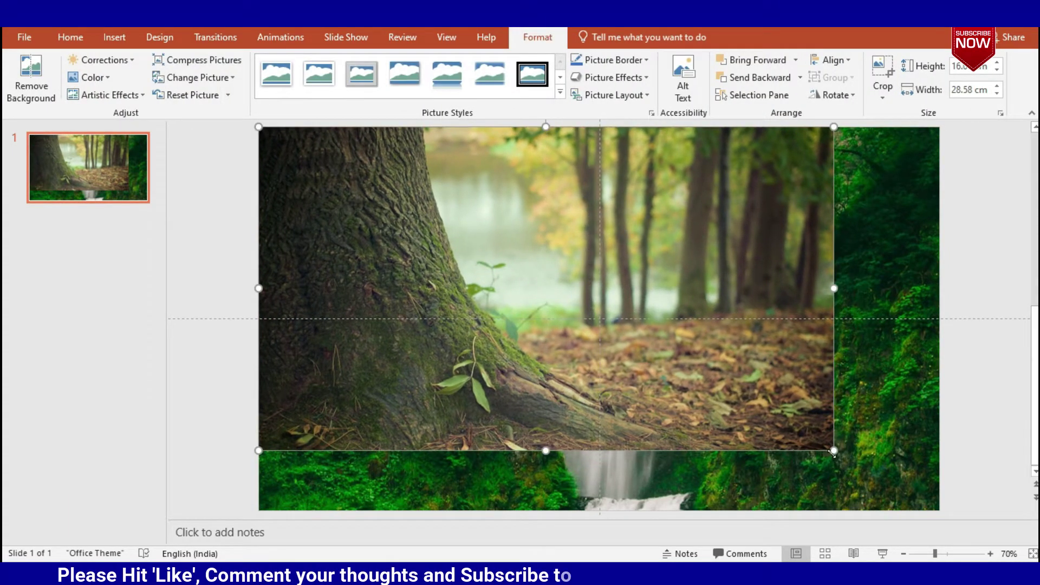
left_click_drag(834, 452, 928, 507)
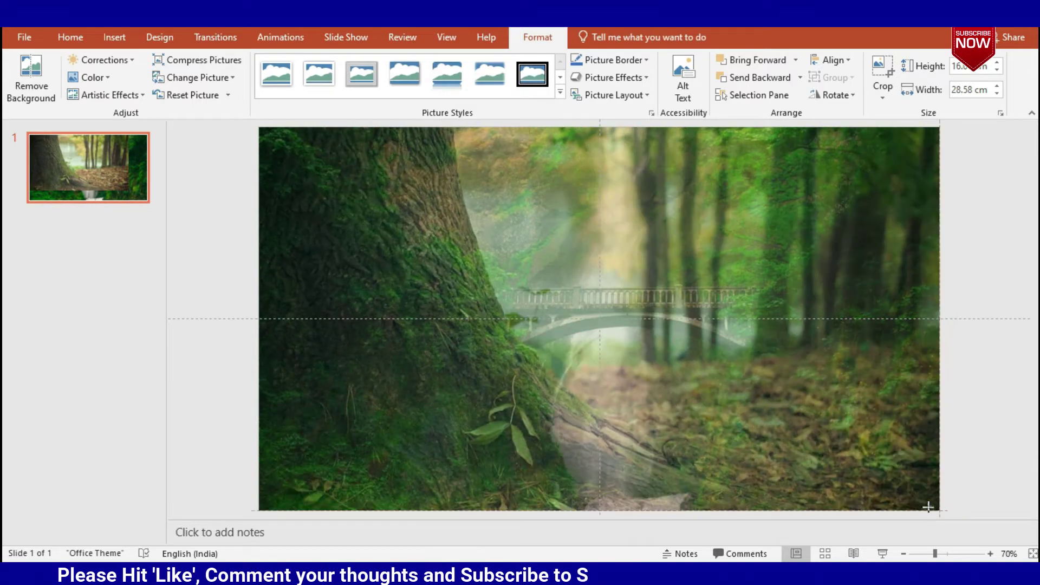
left_click_drag(926, 508, 939, 510)
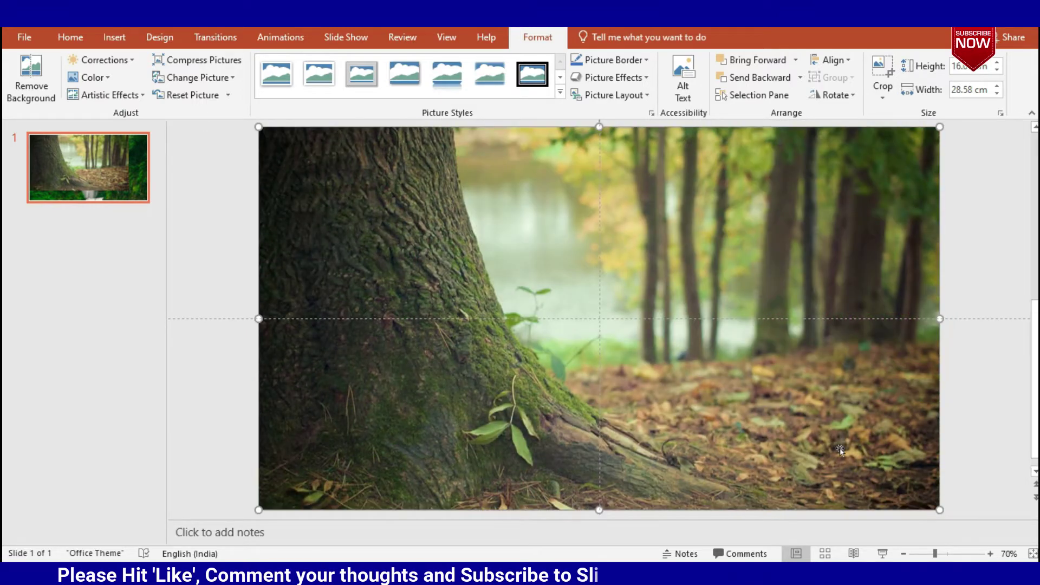
right_click(629, 304)
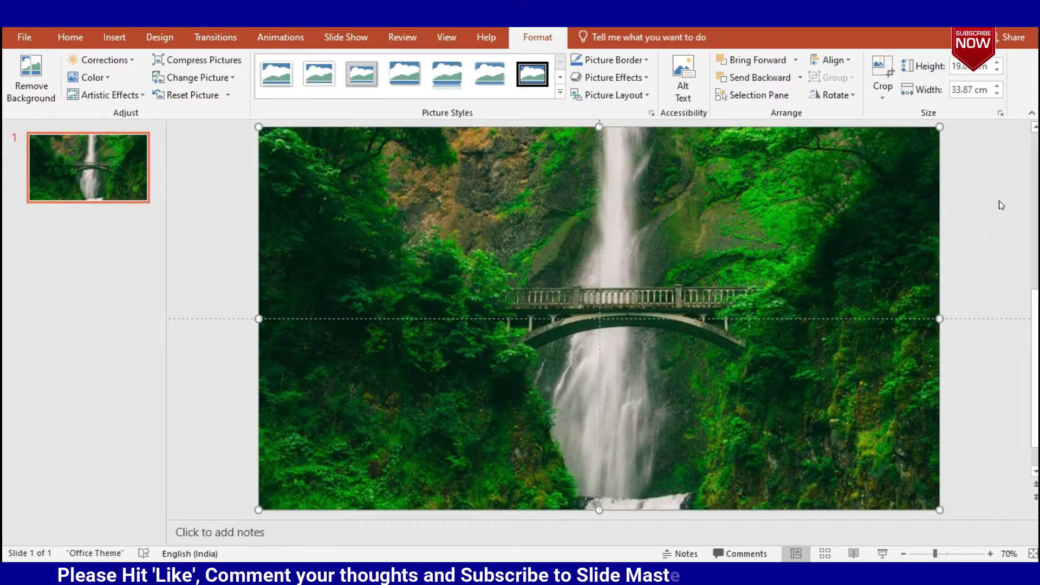
Lower the forest photo on the slide and restack it behind the waterfall picture
right_click(705, 267)
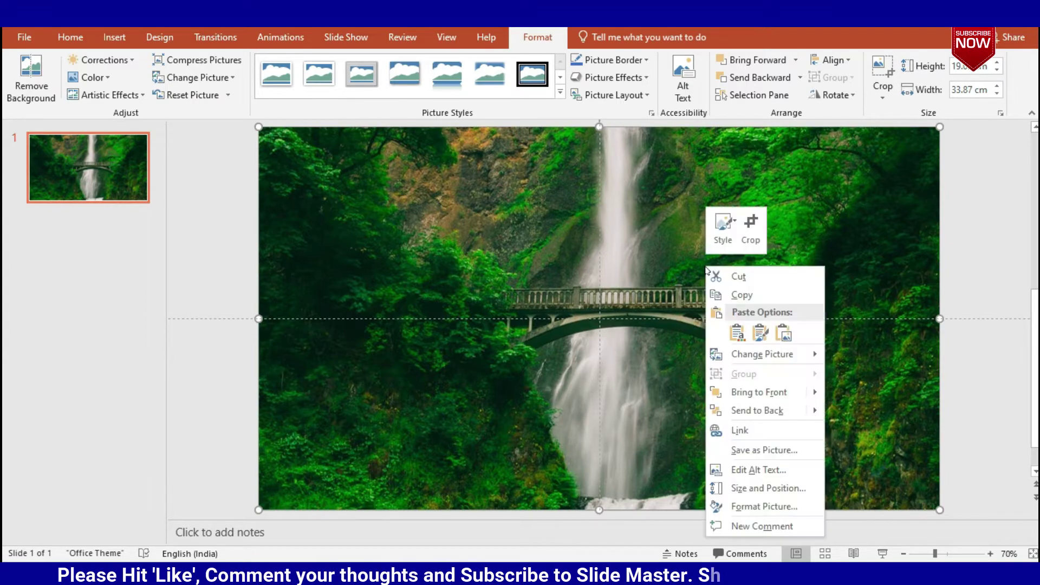
left_click(772, 410)
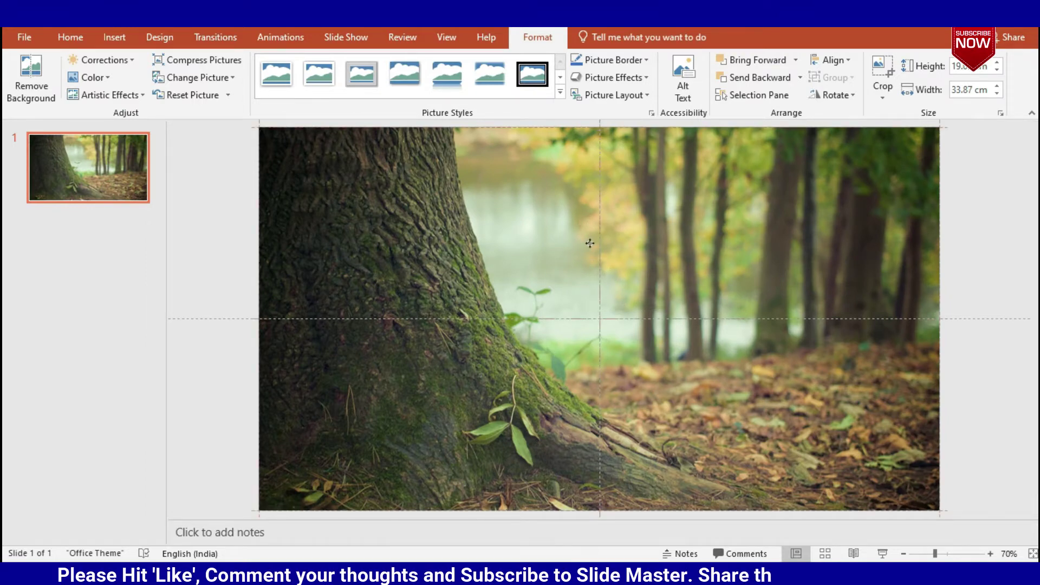
mouse_move(586, 239)
left_mouse_down()
mouse_move(598, 284)
mouse_move(585, 333)
left_mouse_up()
right_click(585, 333)
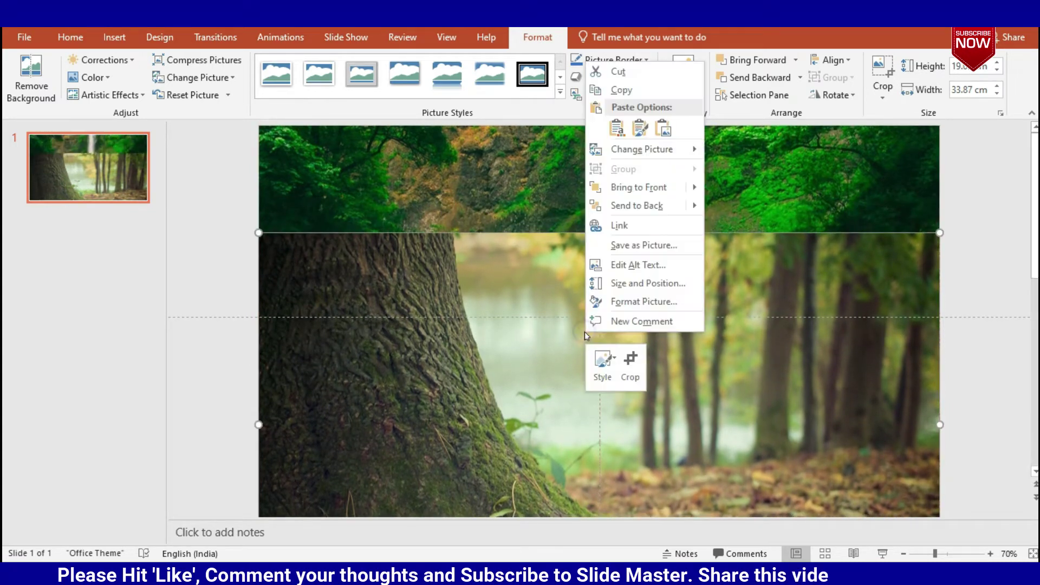
left_click(638, 205)
left_click(989, 174)
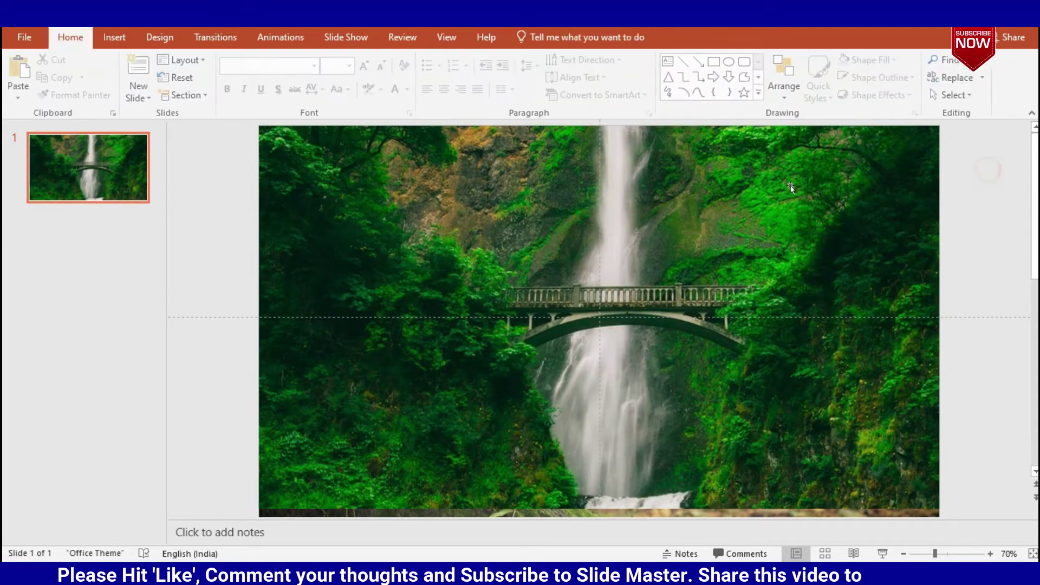
left_click(722, 281)
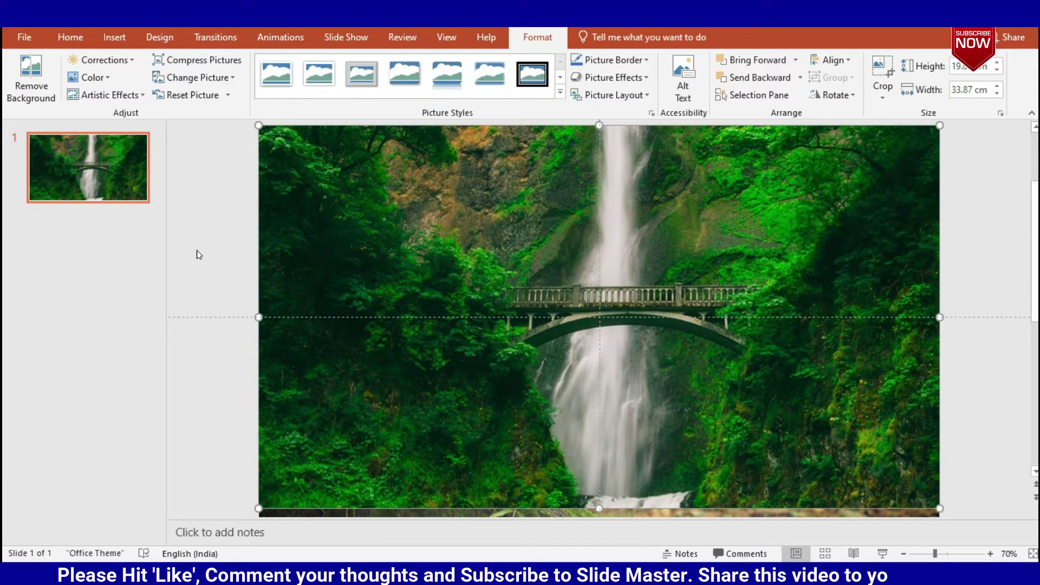
Draw a centered WELCOME TO text box across the bridge and size it to 36 pt
left_click(114, 37)
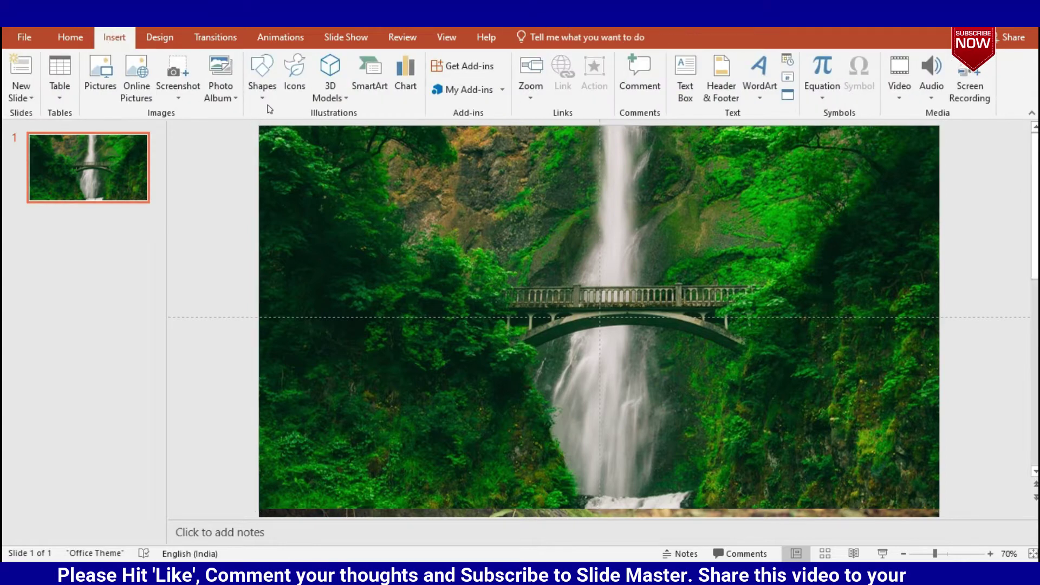
left_click(265, 100)
left_click(257, 133)
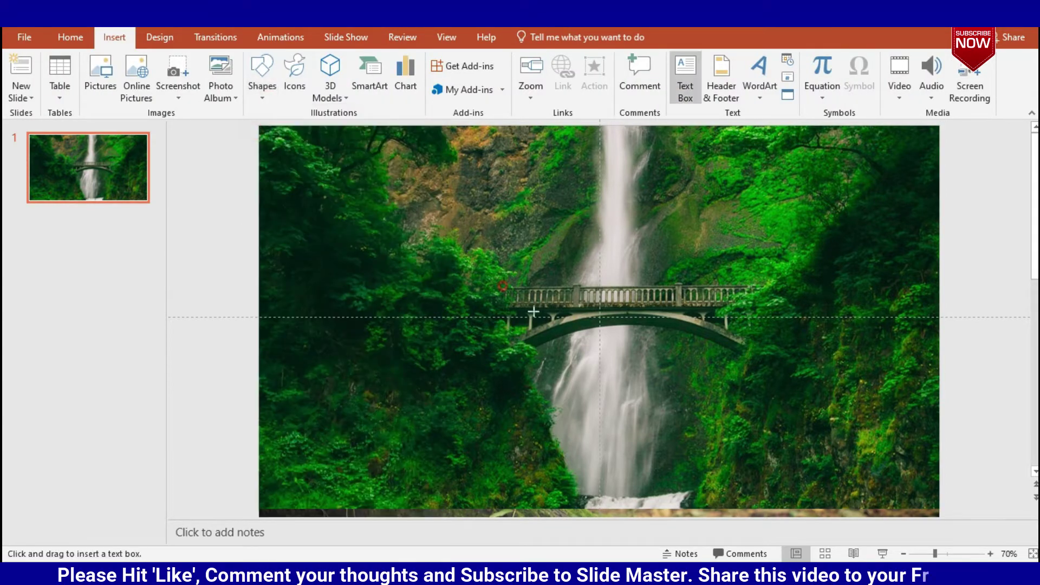
left_click_drag(534, 379, 725, 381)
type("WELCOME TO")
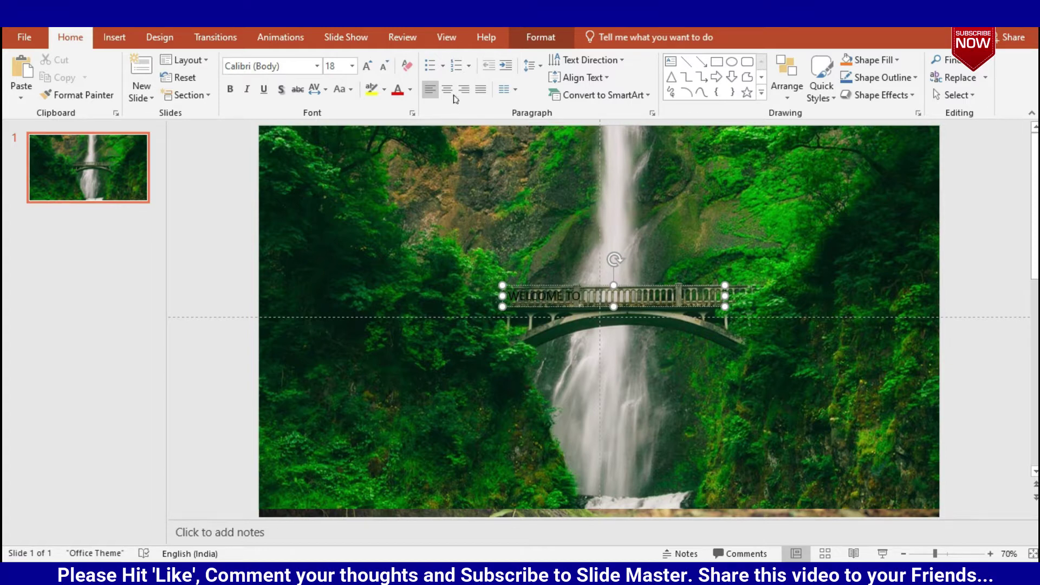
left_click(447, 89)
left_click(333, 66)
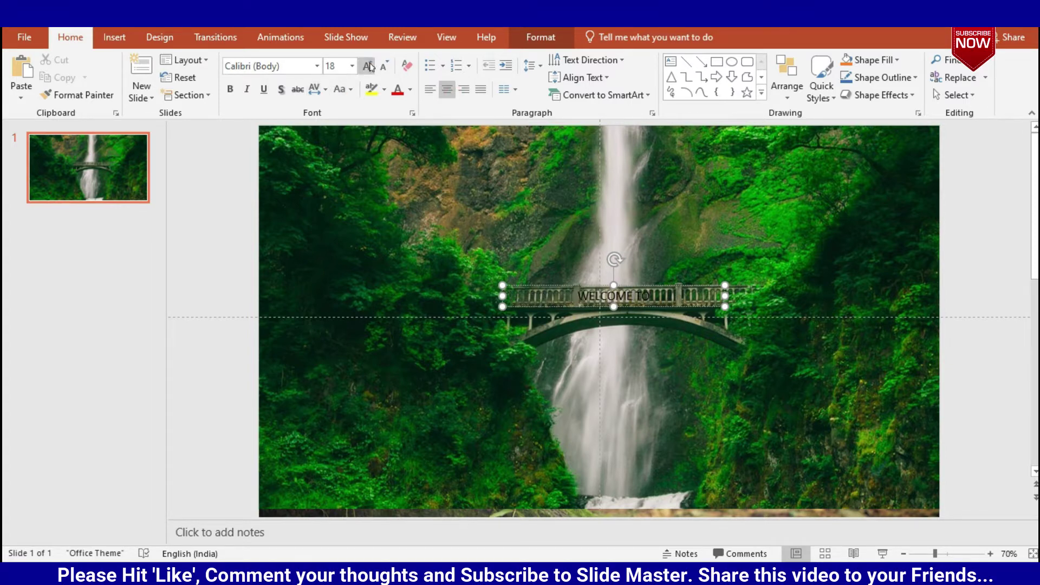
type("32")
left_click(518, 292)
left_click(367, 65)
left_click(367, 65)
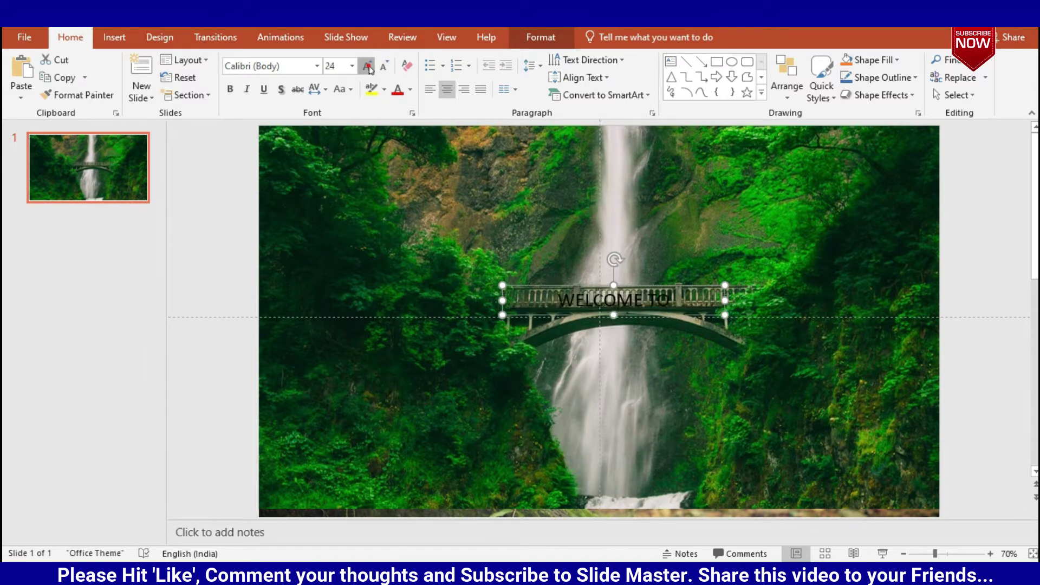
left_click(367, 65)
left_click(367, 65)
left_click(367, 65)
Set the WELCOME TO text to Poppins Black in white
left_click(293, 66)
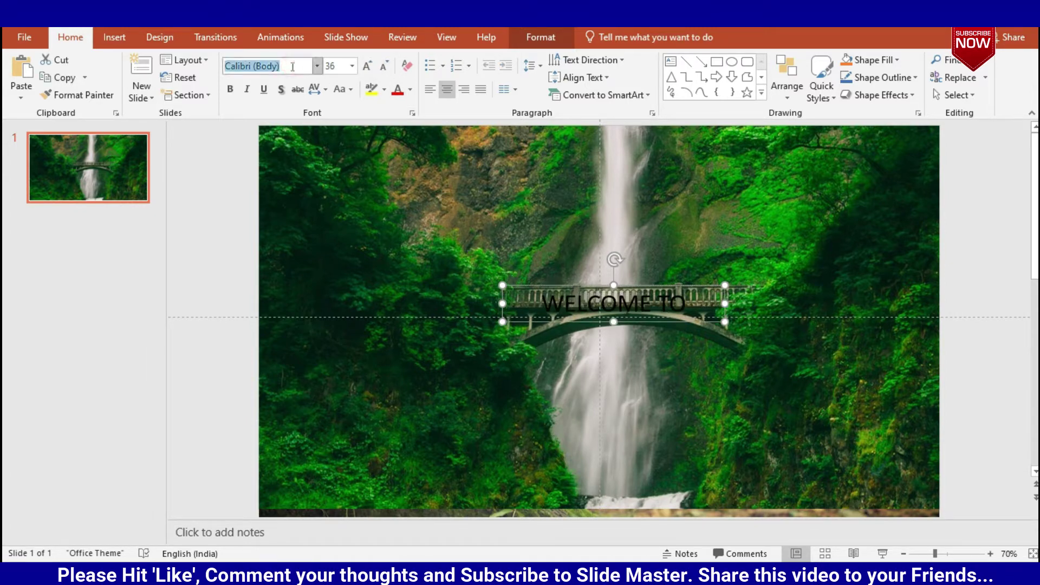
type("Po")
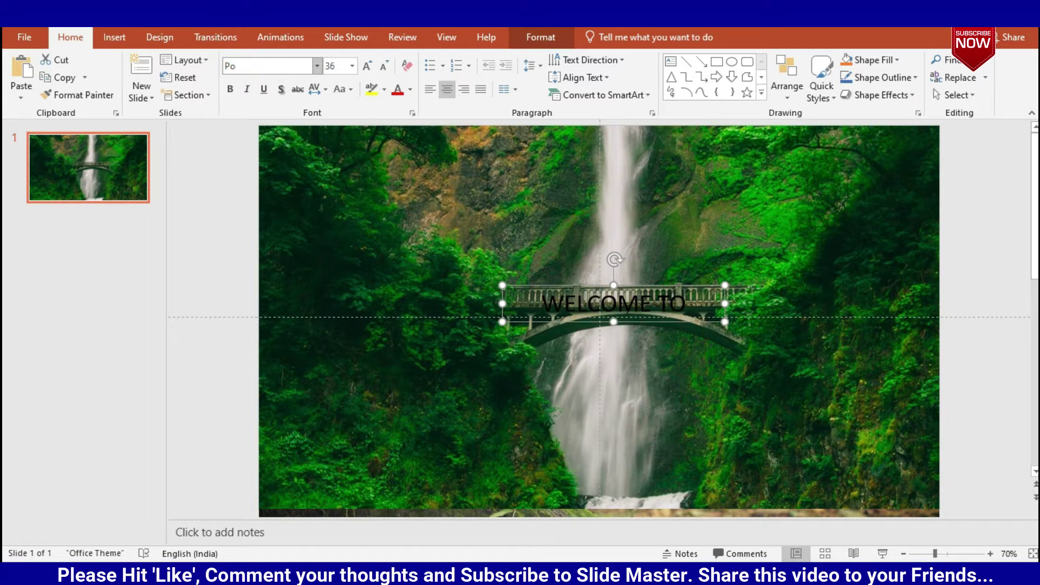
type("oPpins Black")
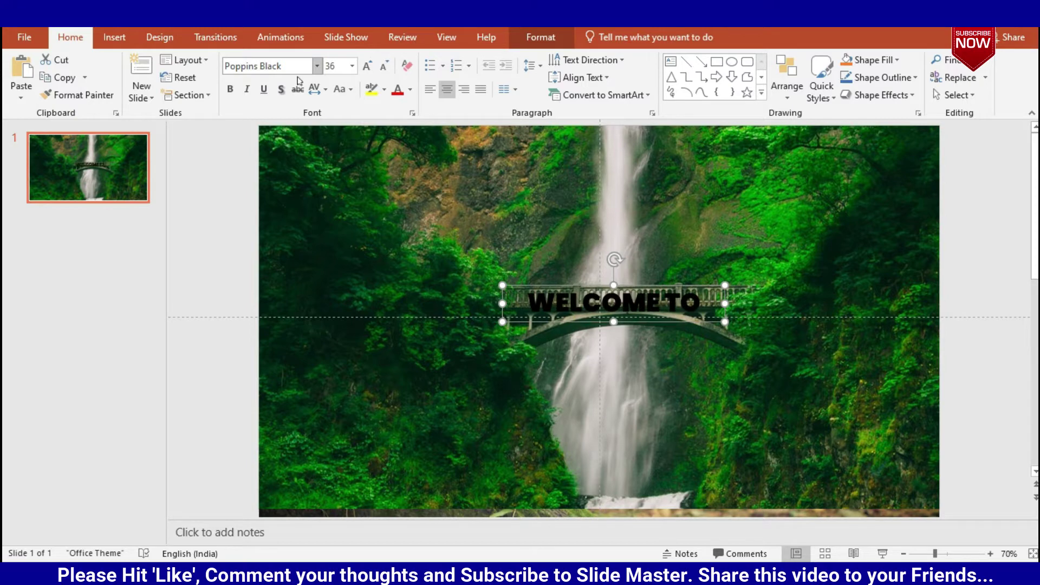
left_click(410, 90)
left_click(398, 124)
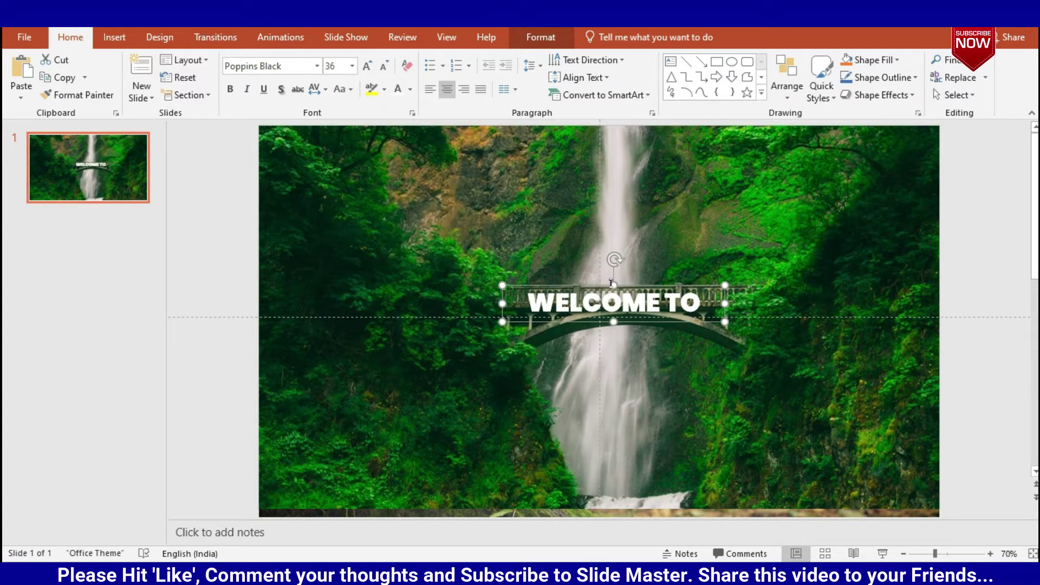
Move WELCOME TO down onto the bottom forest-floor strip
left_click_drag(630, 285, 624, 295)
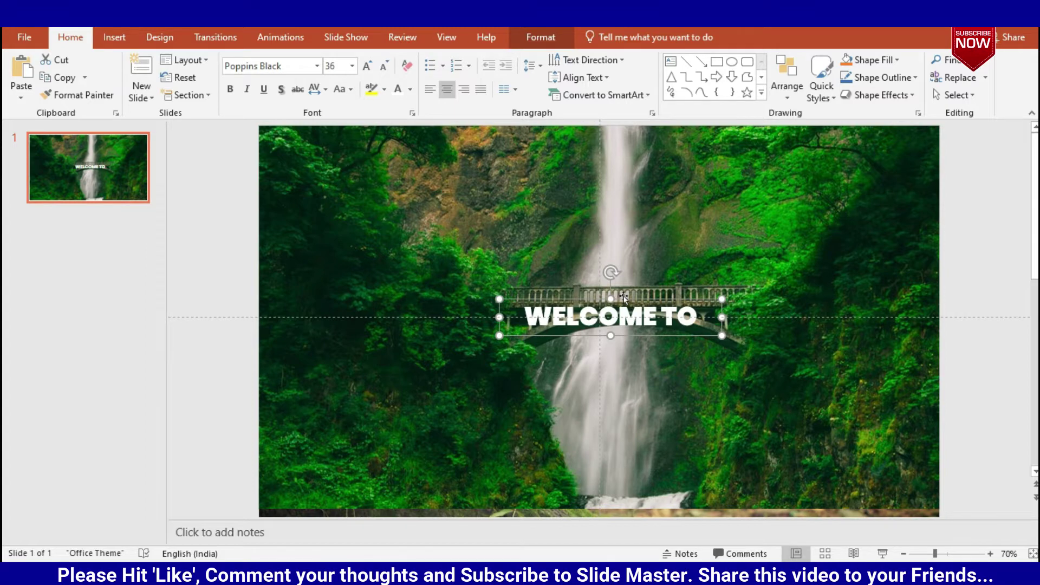
scroll(625, 298, "down", 2)
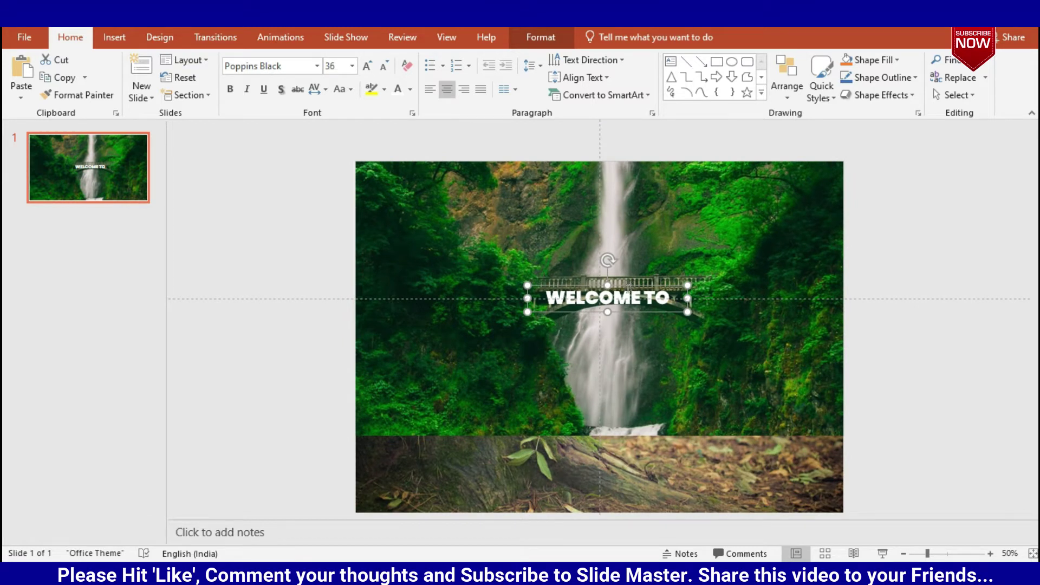
left_click_drag(624, 288, 617, 434)
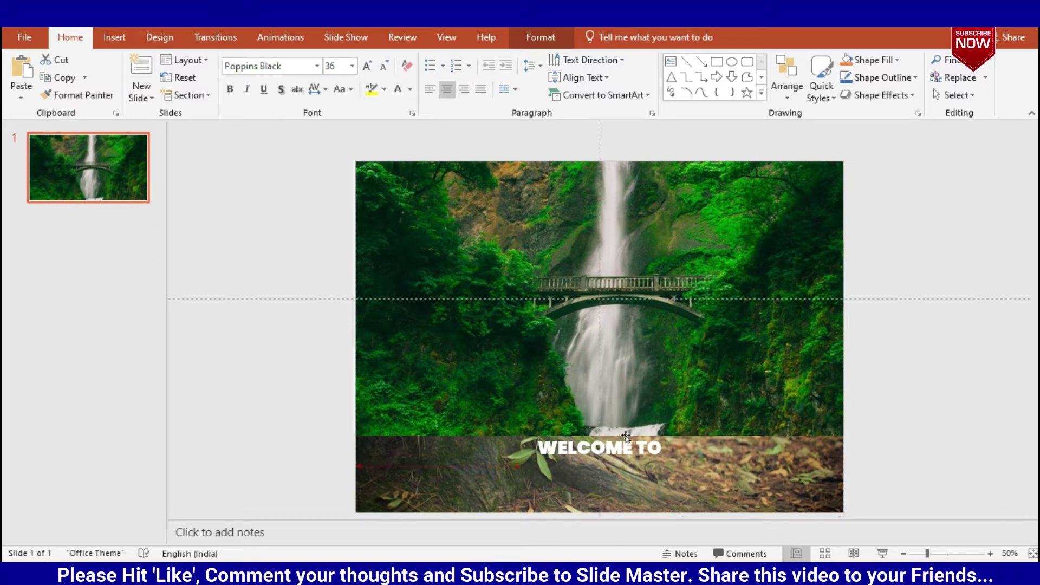
Recrop the waterfall photo, shifting it down so the bridge sits lower
left_click(642, 362)
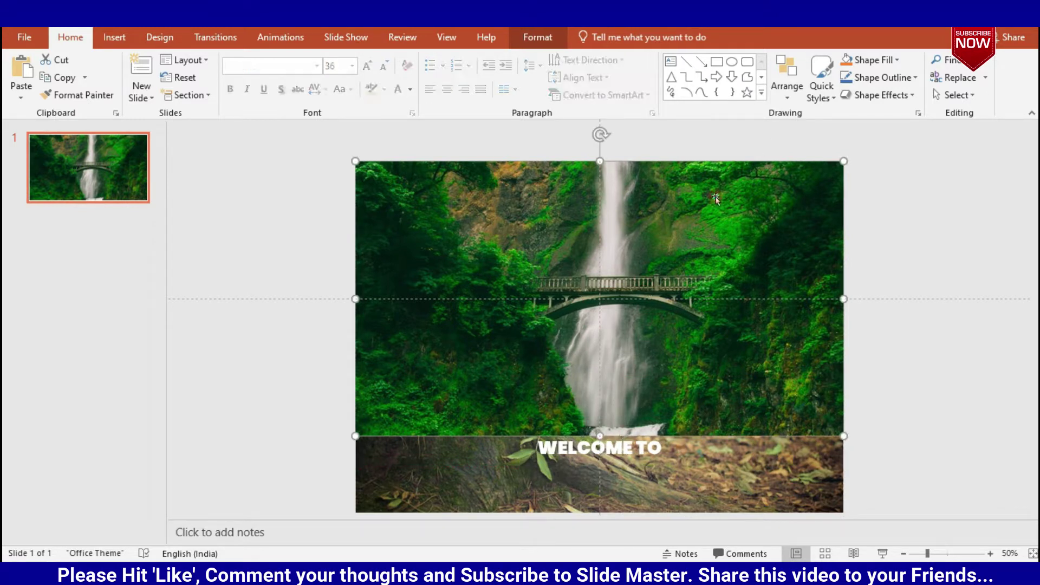
left_click(536, 37)
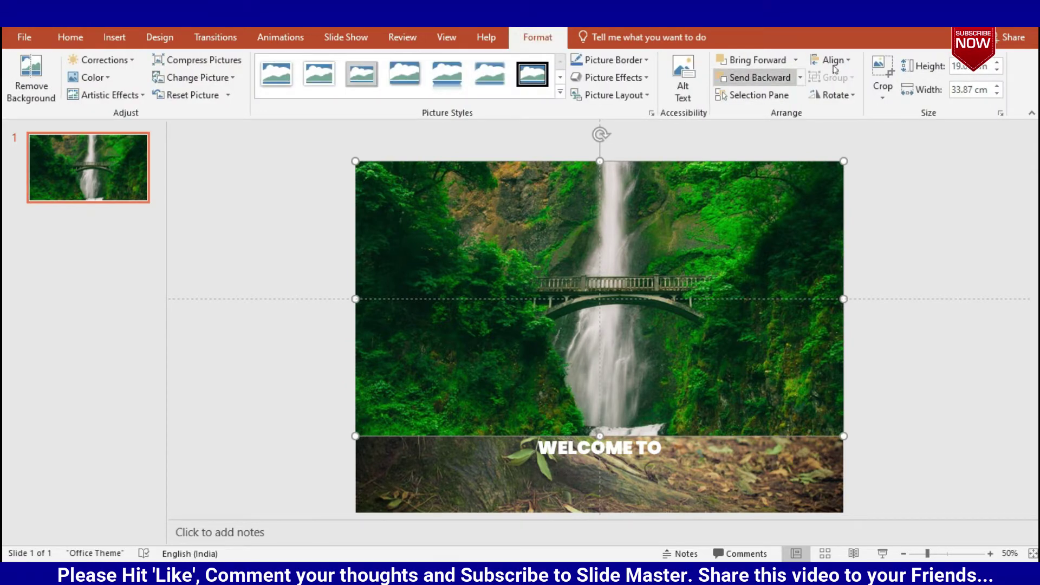
left_click(883, 65)
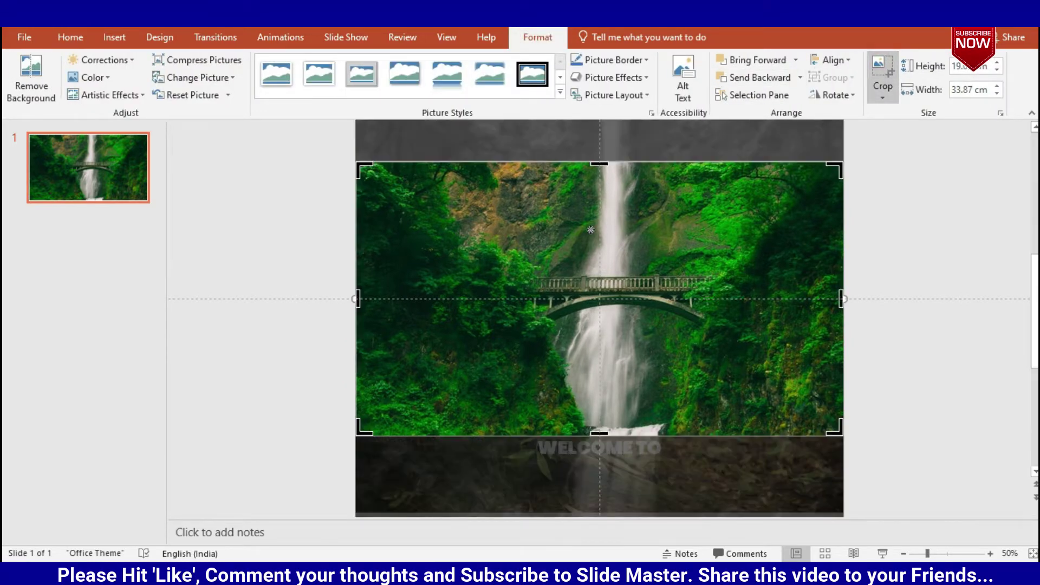
left_click_drag(590, 230, 593, 319)
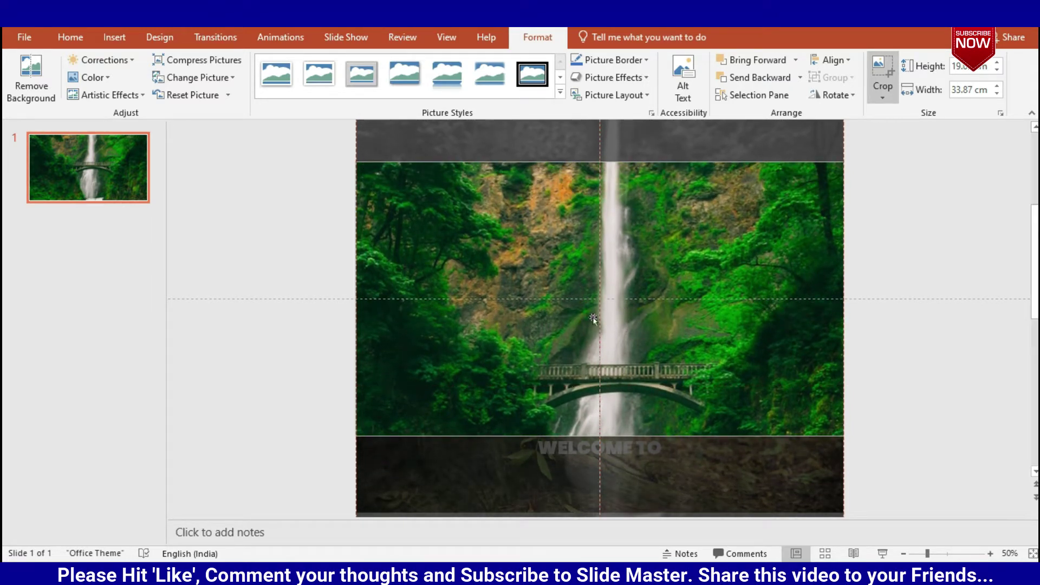
left_click(920, 287)
left_click(613, 439)
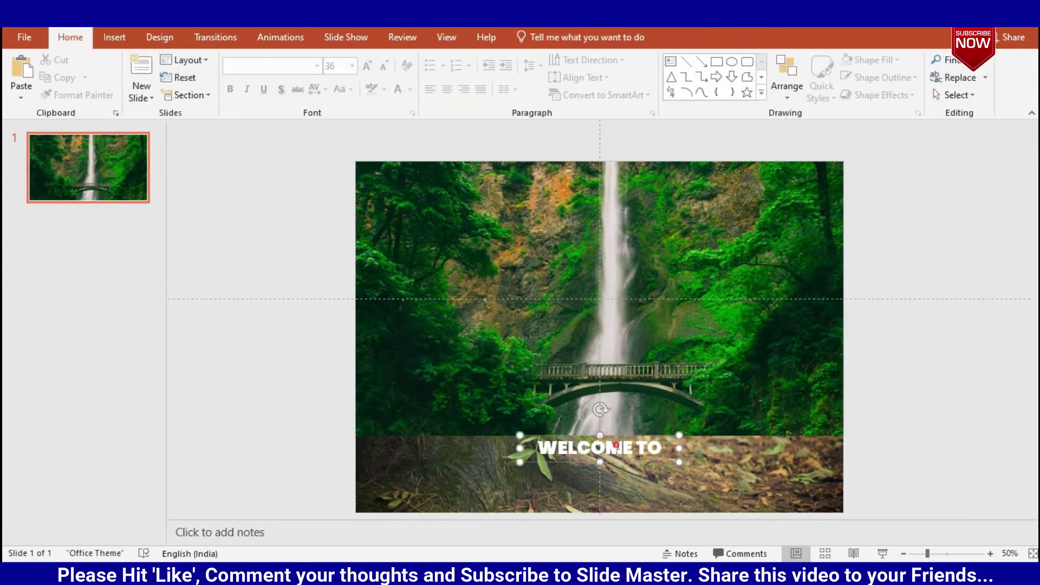
left_click(616, 436)
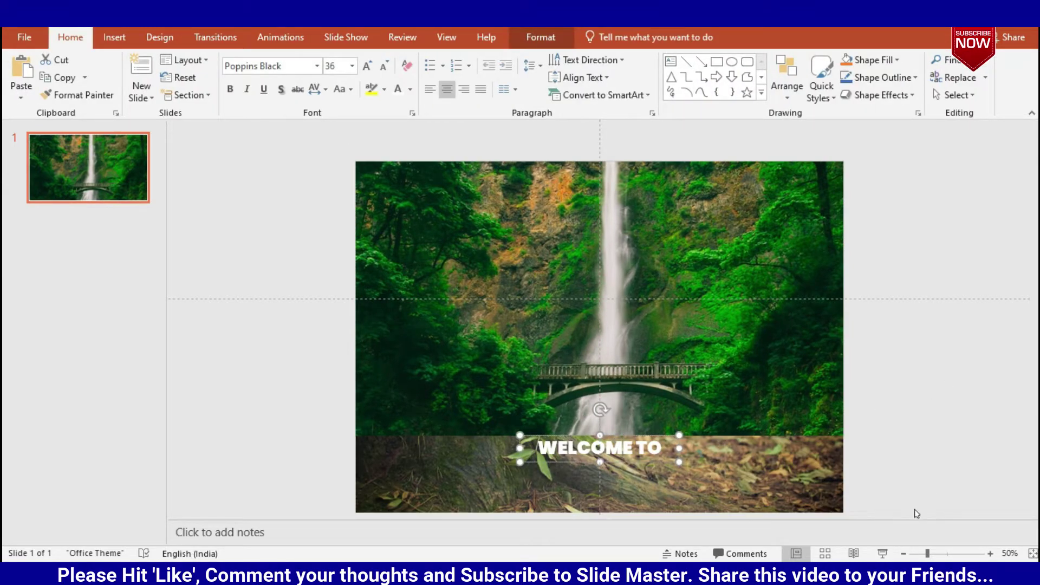
left_click(906, 450)
scroll(861, 347, "up", 2, "ctrl")
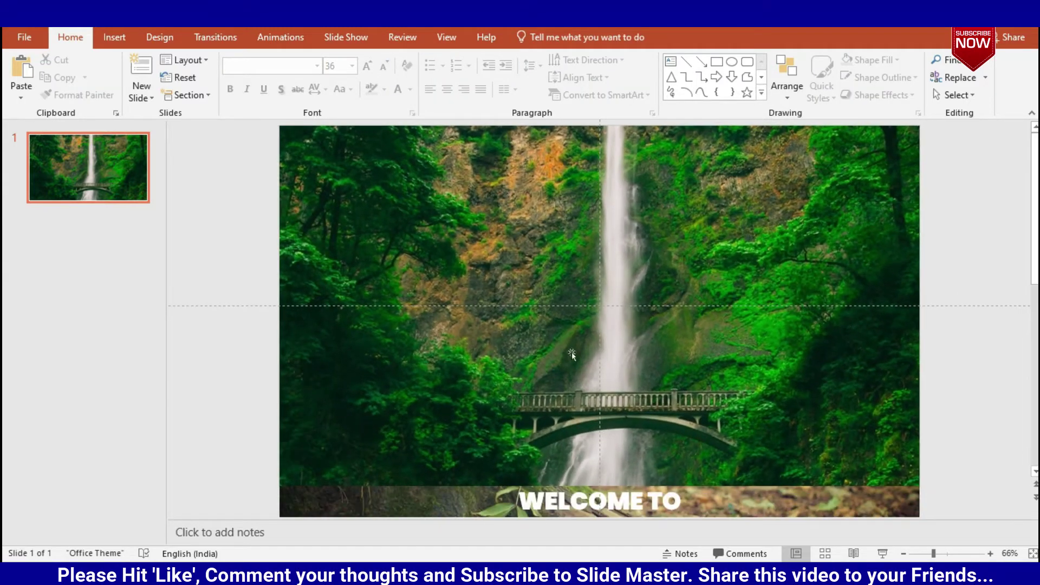
scroll(638, 347, "down", 2, "ctrl")
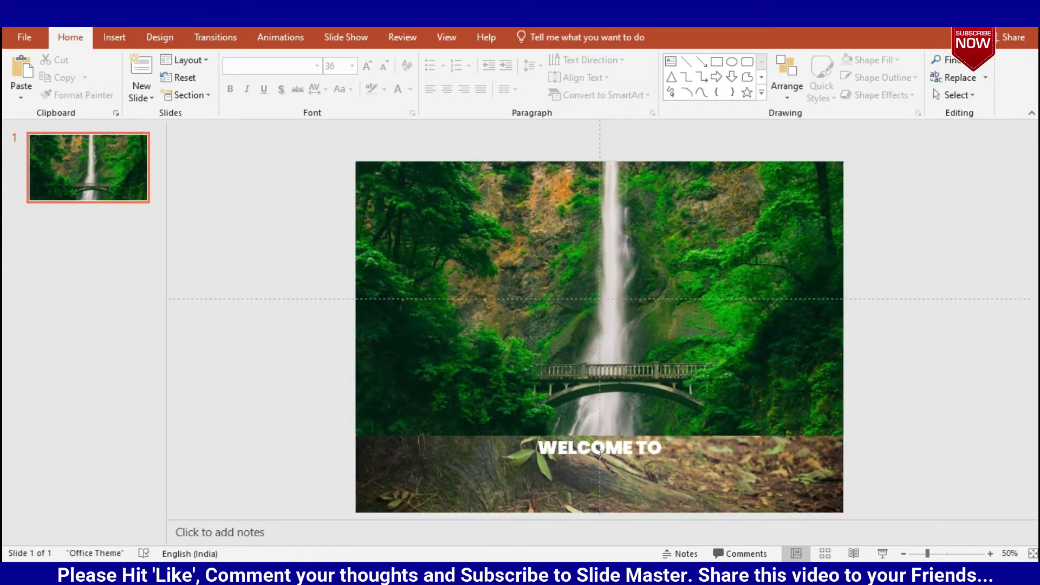
Duplicate slide 1 and shift the copy's waterfall photo up so the bridge is mid-frame
left_click(73, 161)
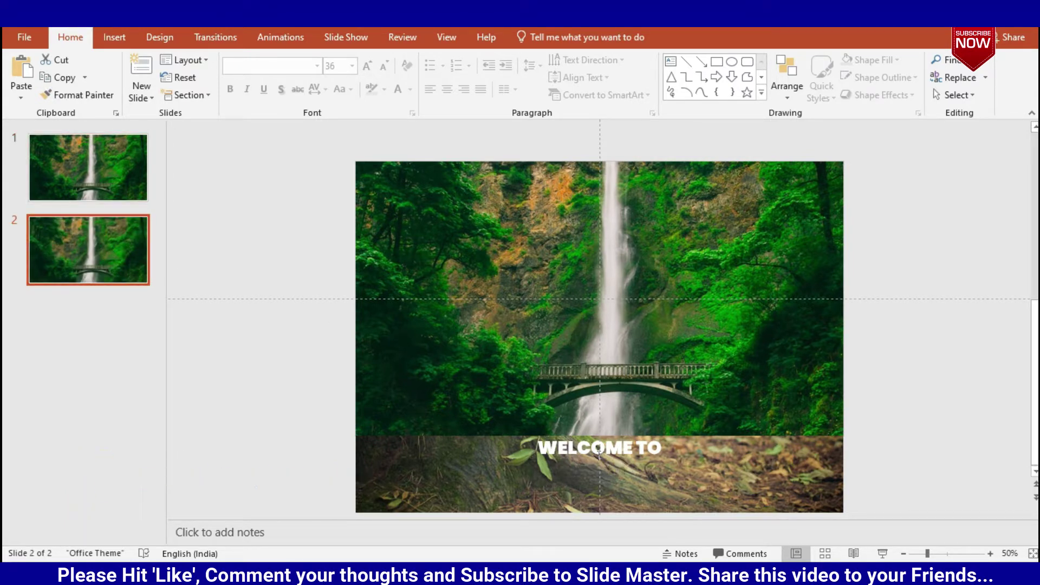
left_click(599, 348)
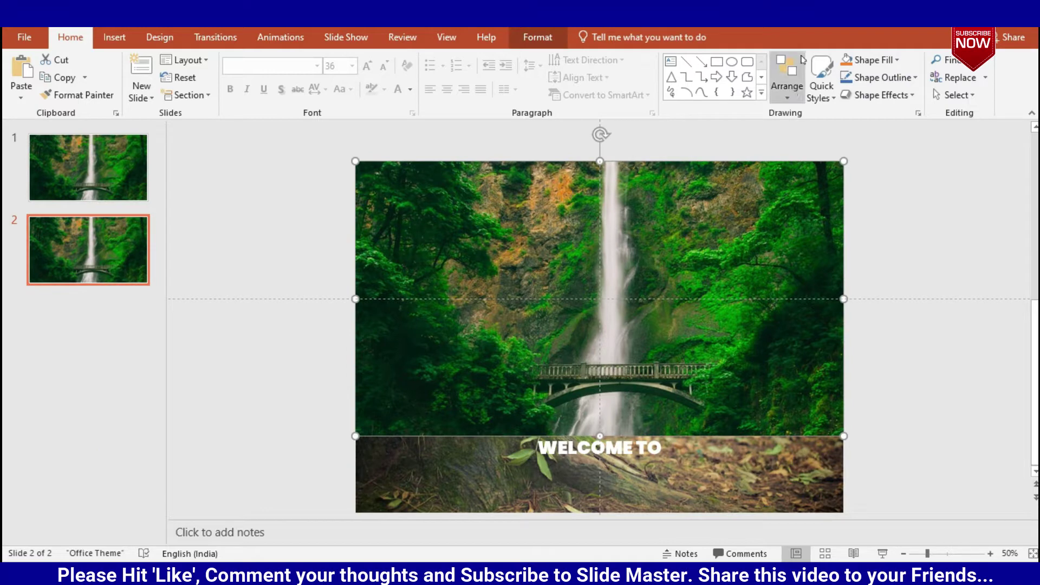
left_click(537, 37)
left_click(883, 66)
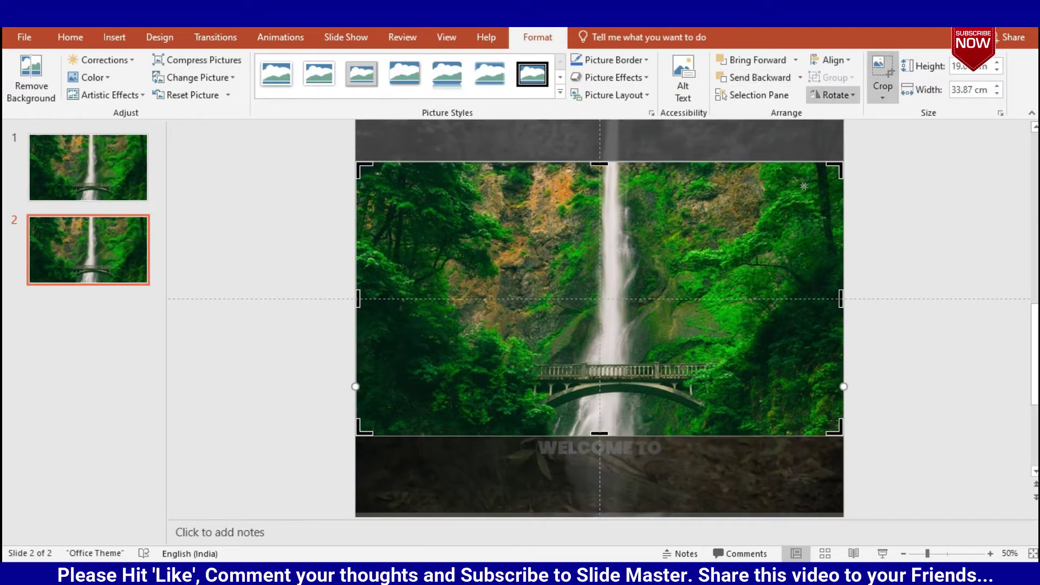
left_click_drag(619, 303, 615, 244)
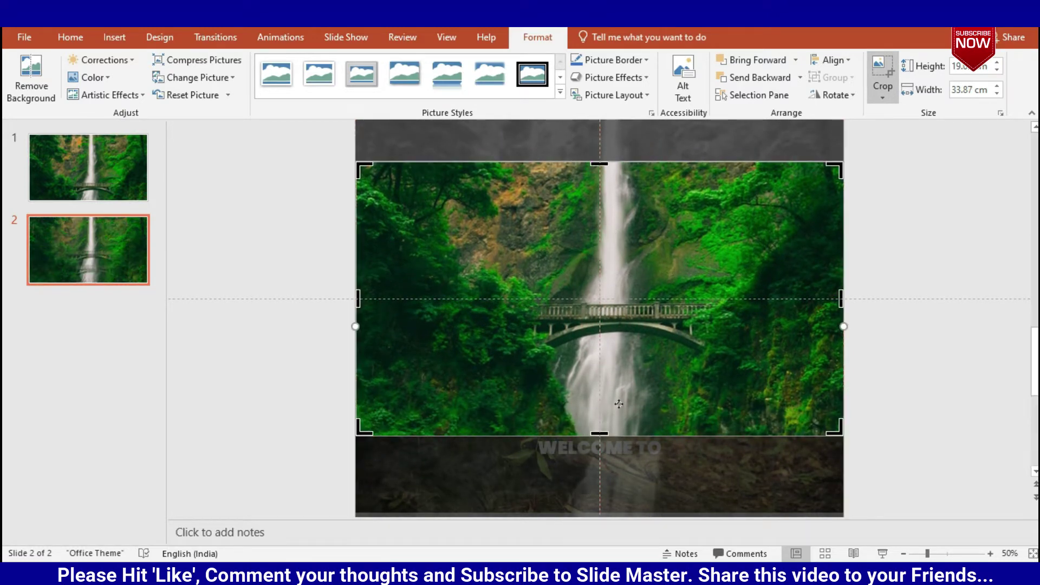
left_click(913, 419)
left_click(647, 449)
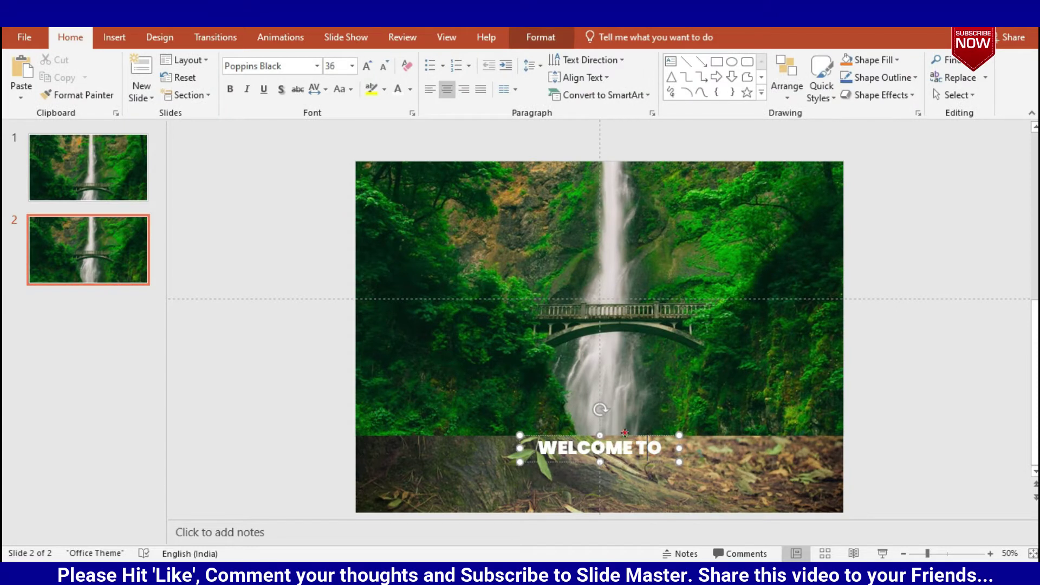
Move WELCOME TO above the bridge and paste a copy onto the forest-floor strip
left_click_drag(625, 433, 619, 284)
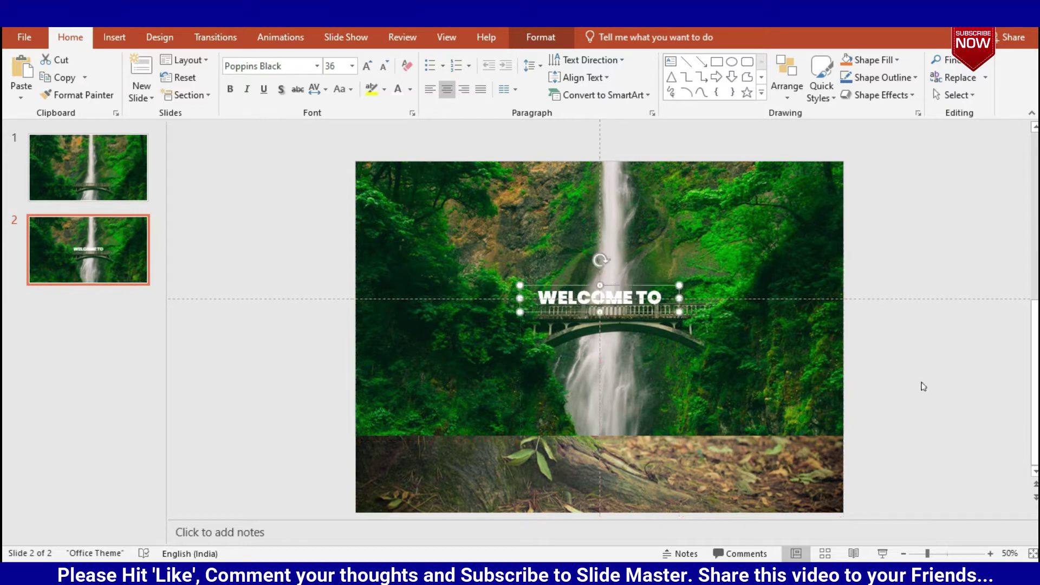
right_click(645, 287)
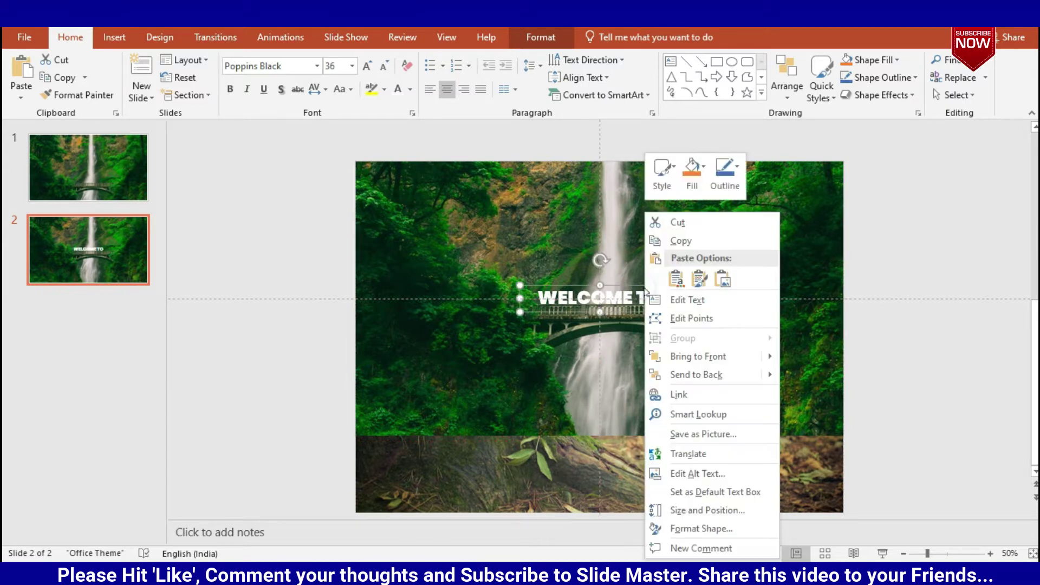
left_click(673, 275)
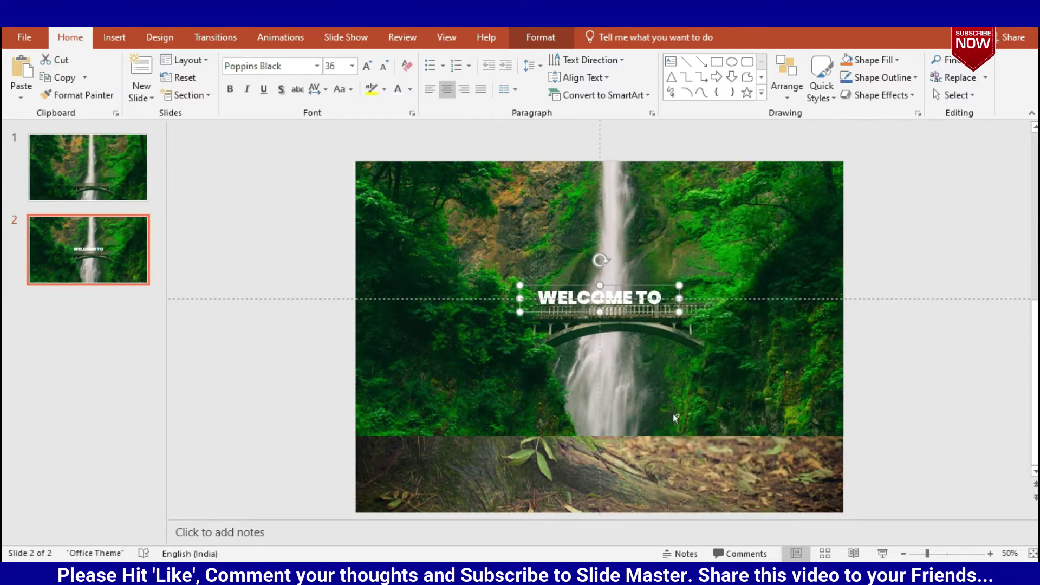
key("ctrl+v")
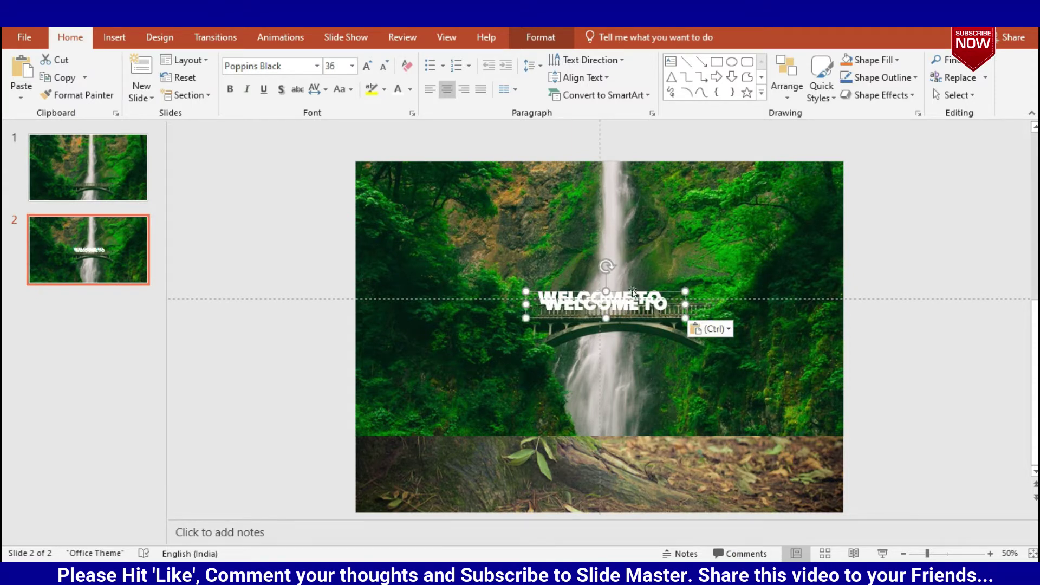
left_click_drag(632, 291, 631, 439)
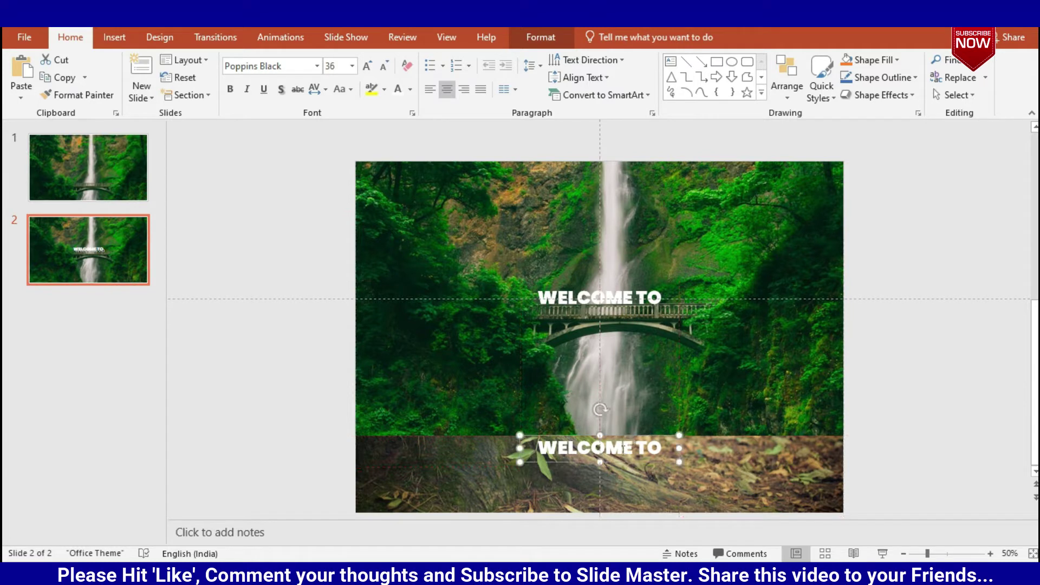
Change the bottom copy's text to 'SLIDE MASTER'
left_click(627, 448)
key("ctrl+a")
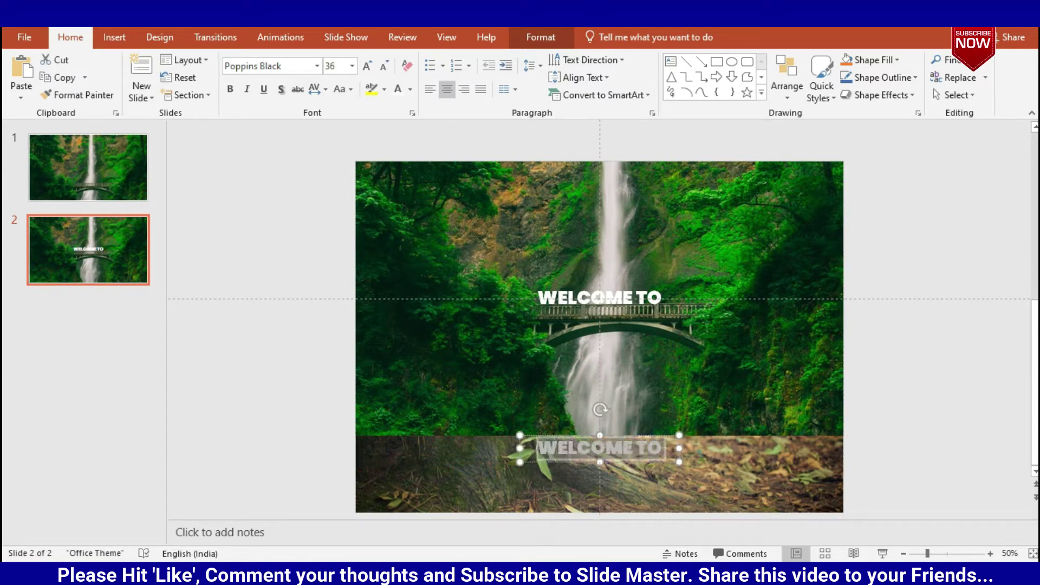
key("BackSpace")
type("SLIDE")
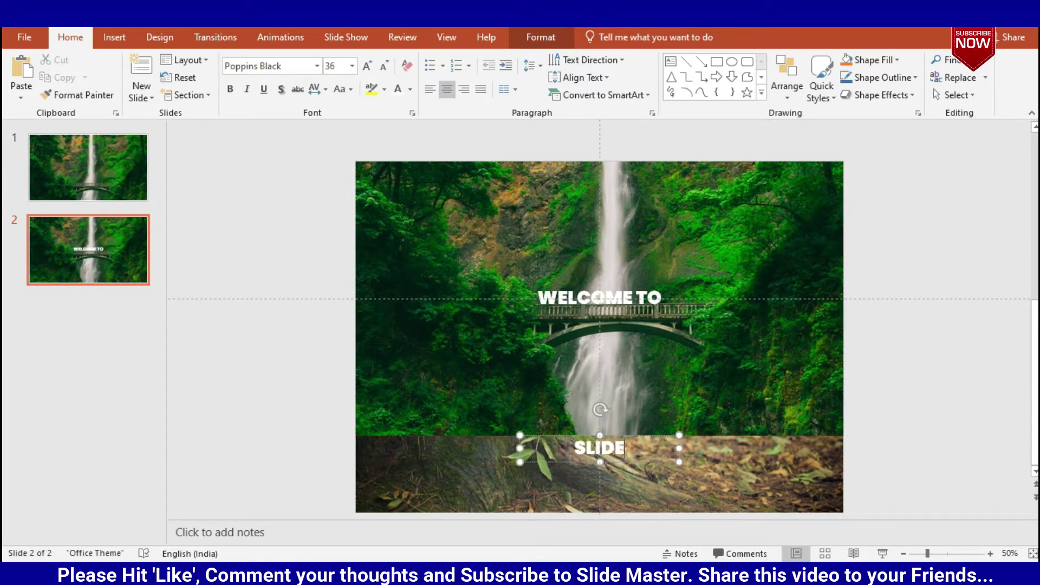
type(" MASTER")
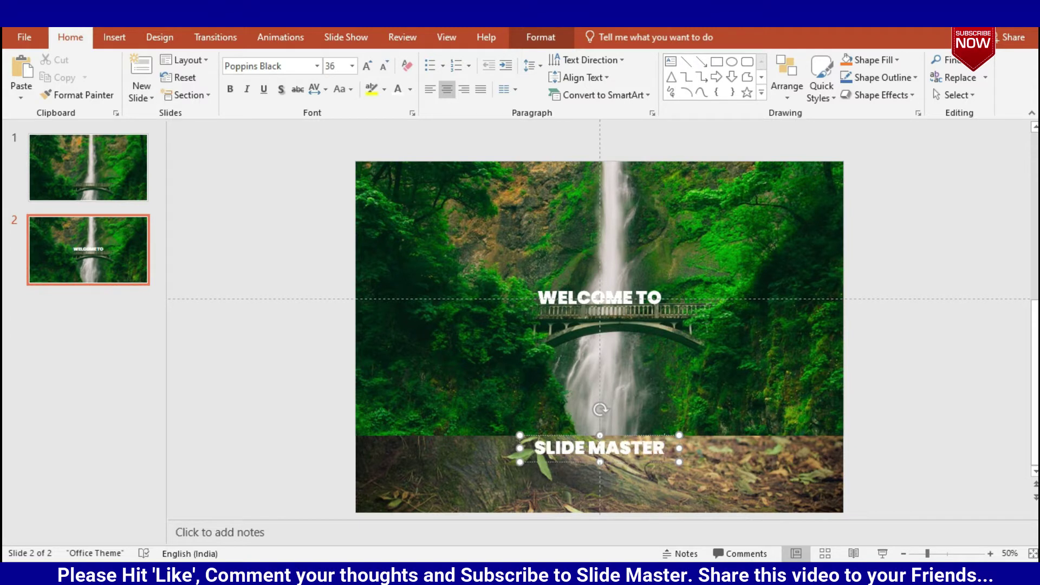
left_click(624, 436)
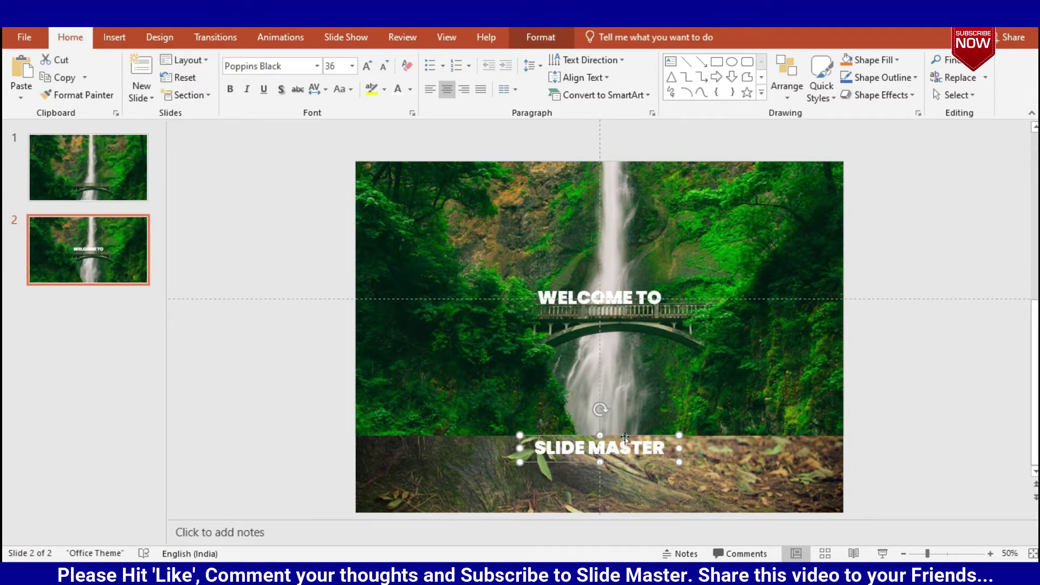
left_click(70, 255)
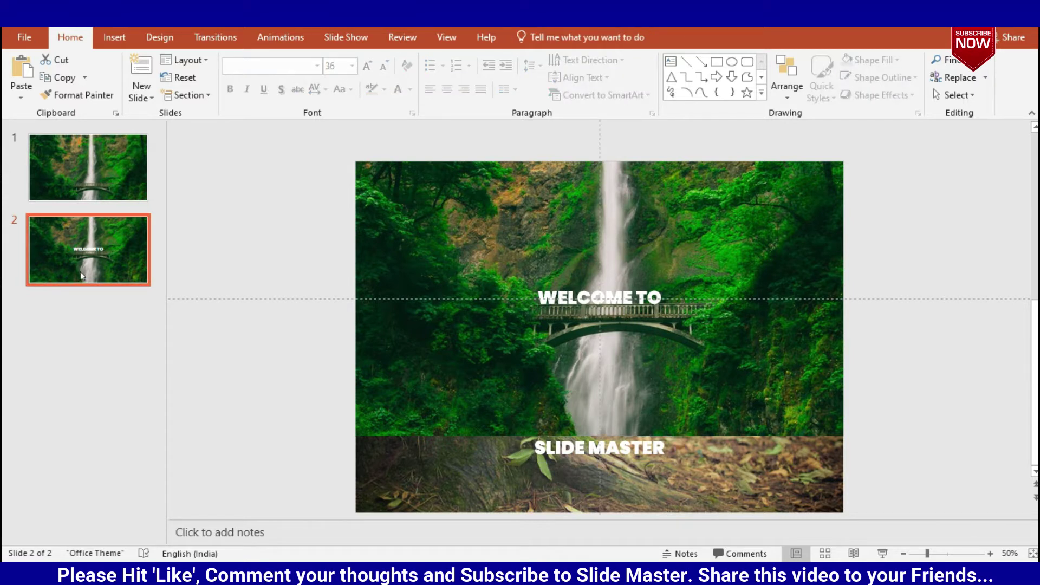
Copy slide 2 and paste it as a new slide 3
right_click(84, 256)
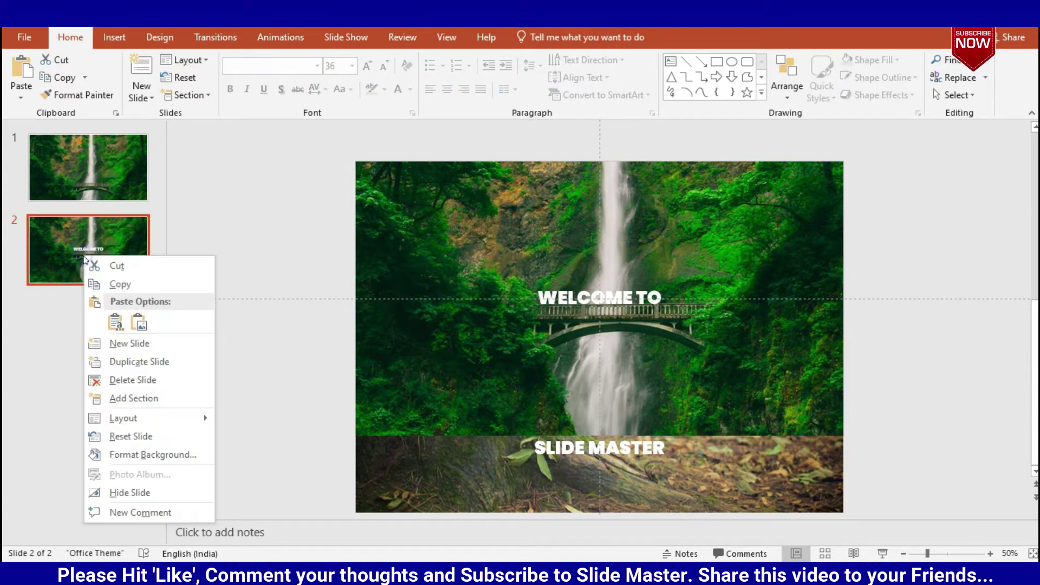
left_click(107, 286)
left_click(93, 323)
key("ctrl+v")
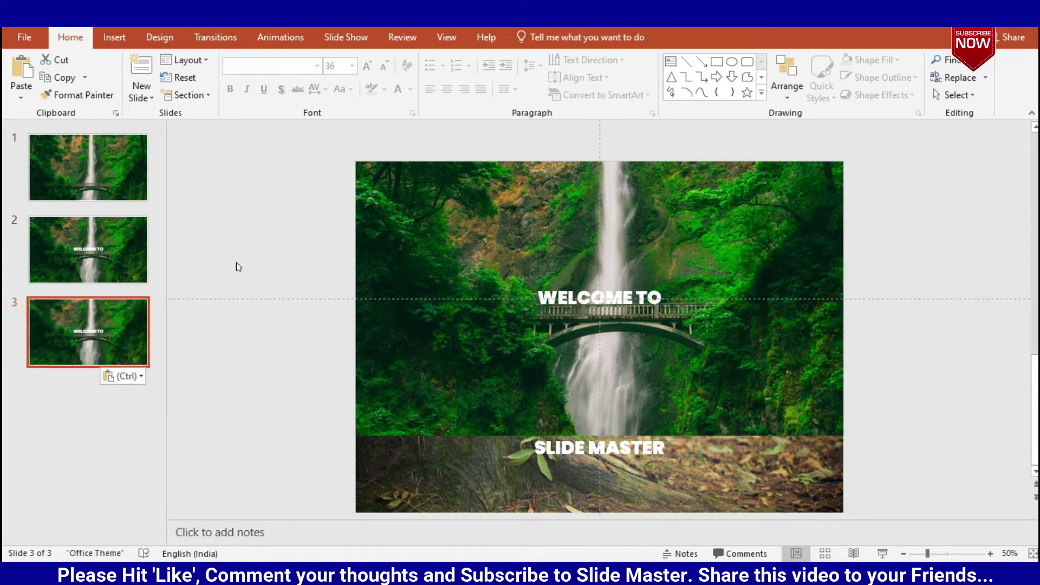
Shift slide 3's waterfall photo up within its crop so the bridge sits near the top
left_click(739, 234)
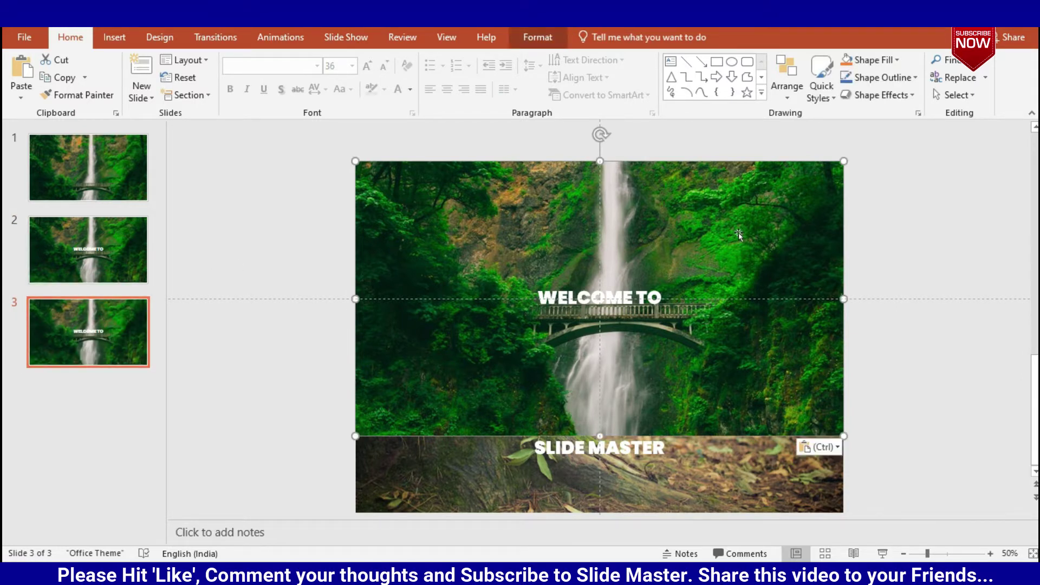
left_click(110, 336)
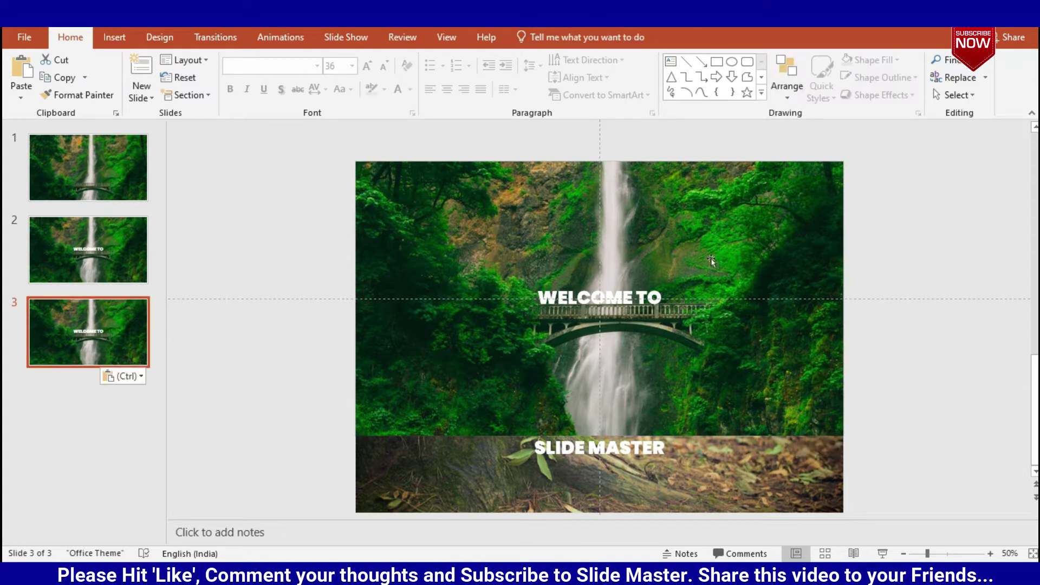
left_click(710, 258)
left_click(538, 36)
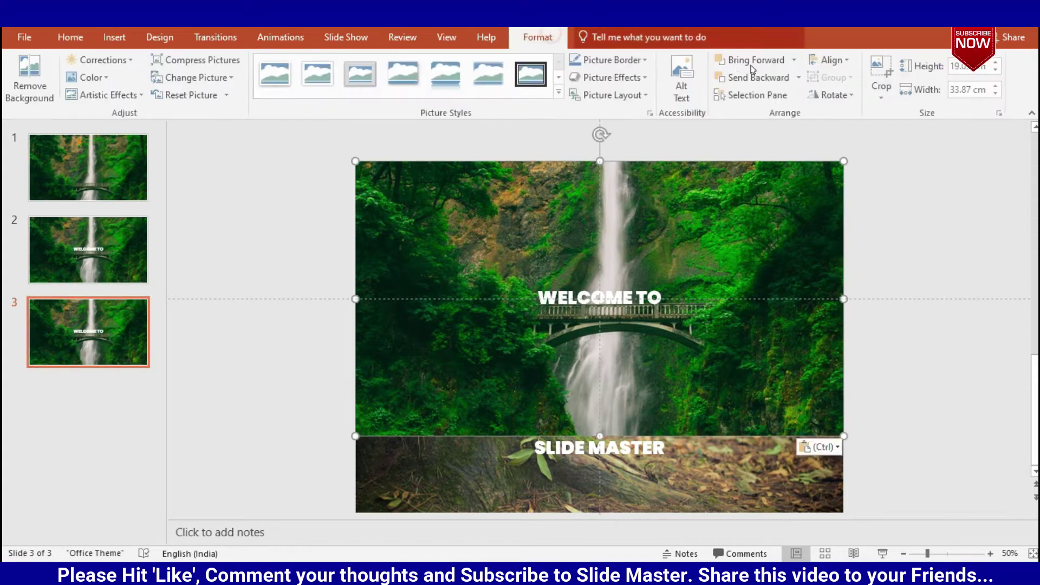
left_click(874, 68)
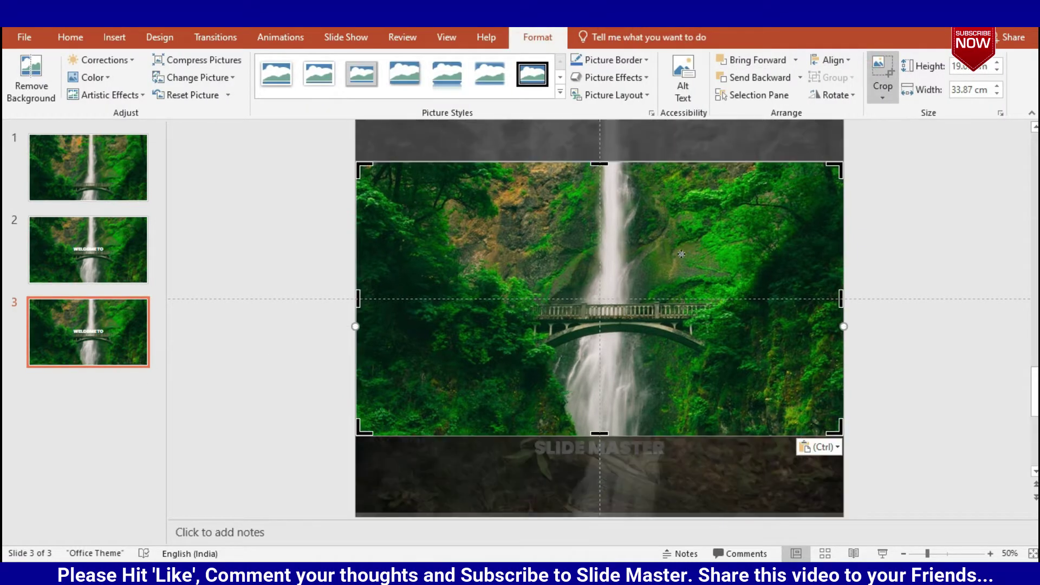
left_click_drag(672, 272, 674, 169)
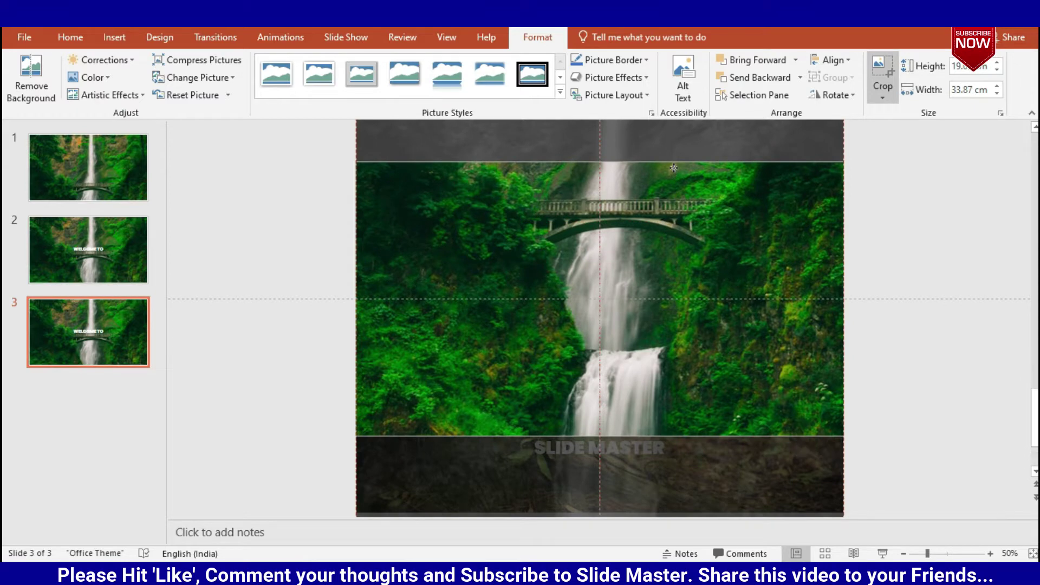
left_click(906, 413)
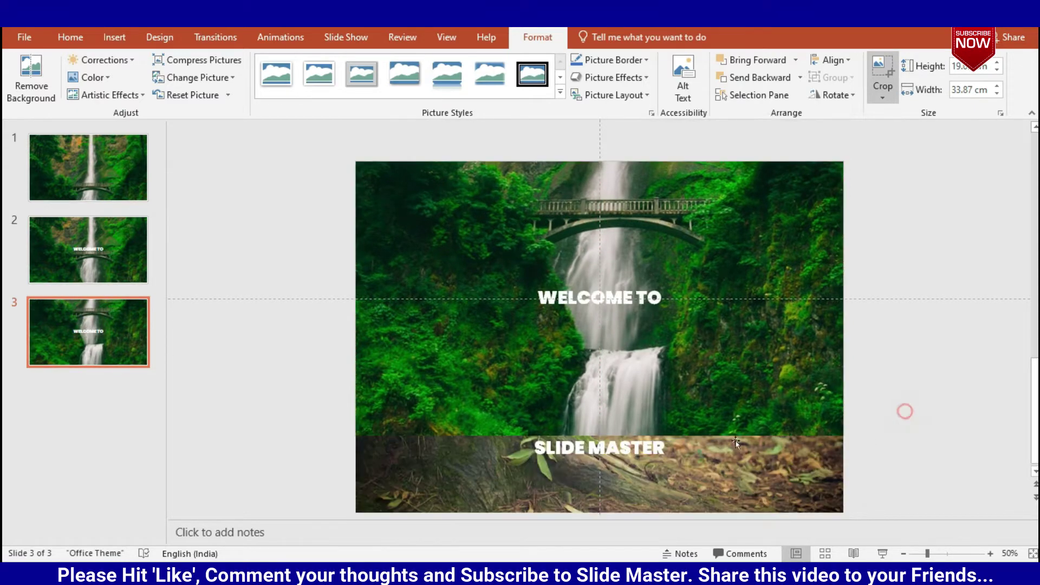
left_click(596, 448)
On slide 3, drag WELCOME TO above the top edge and SLIDE MASTER up to mid-slide
left_click(598, 296)
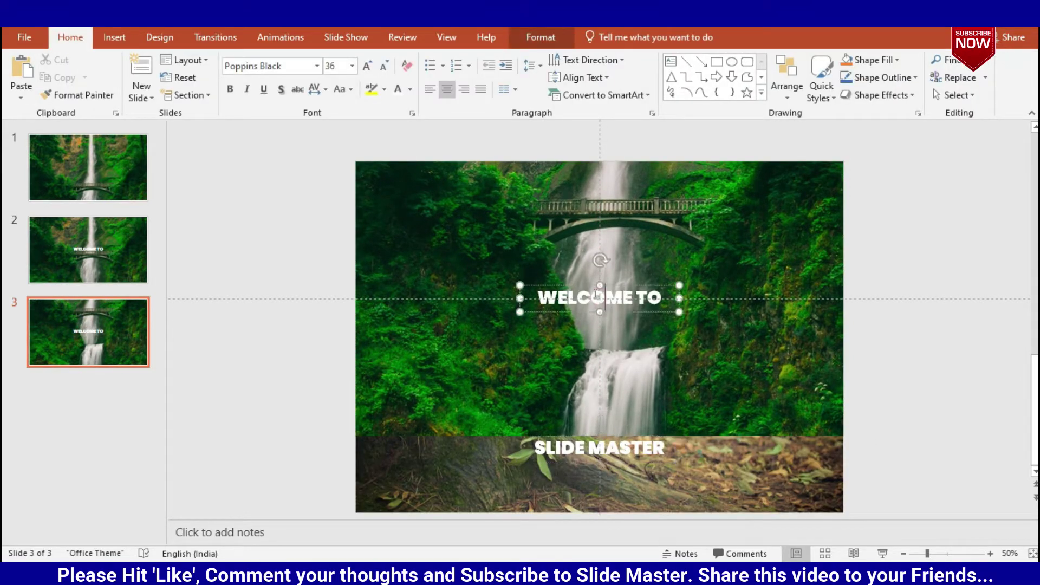
mouse_move(585, 285)
left_mouse_down()
mouse_move(592, 161)
mouse_move(583, 137)
left_mouse_up()
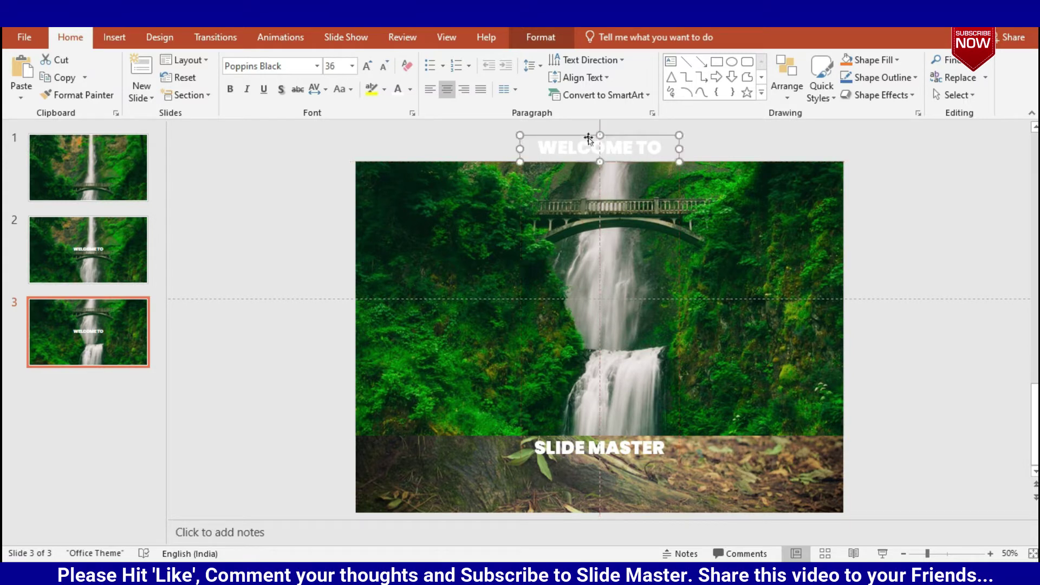
left_click(605, 443)
left_click_drag(605, 443, 622, 288)
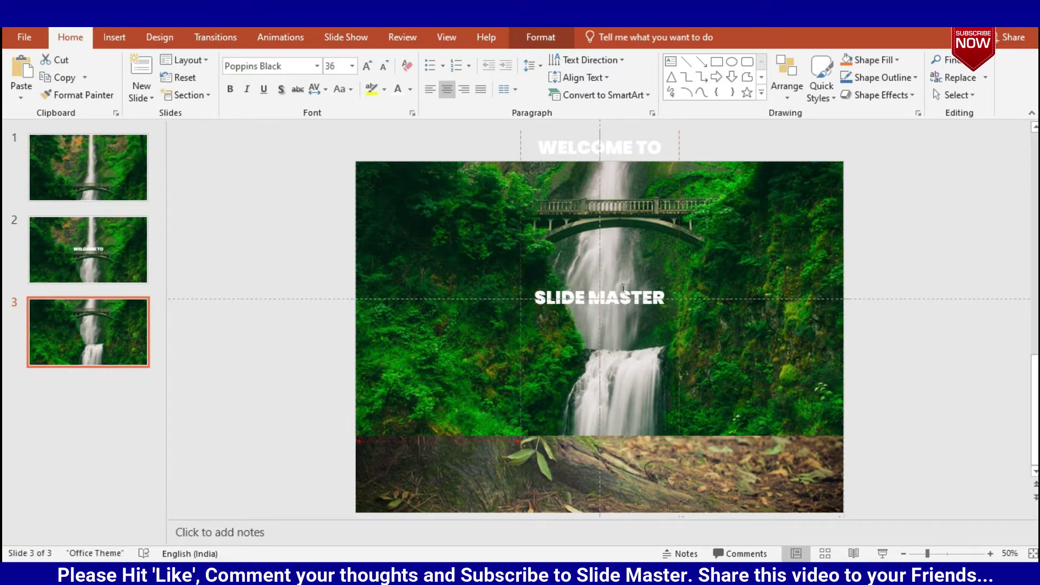
left_click(932, 396)
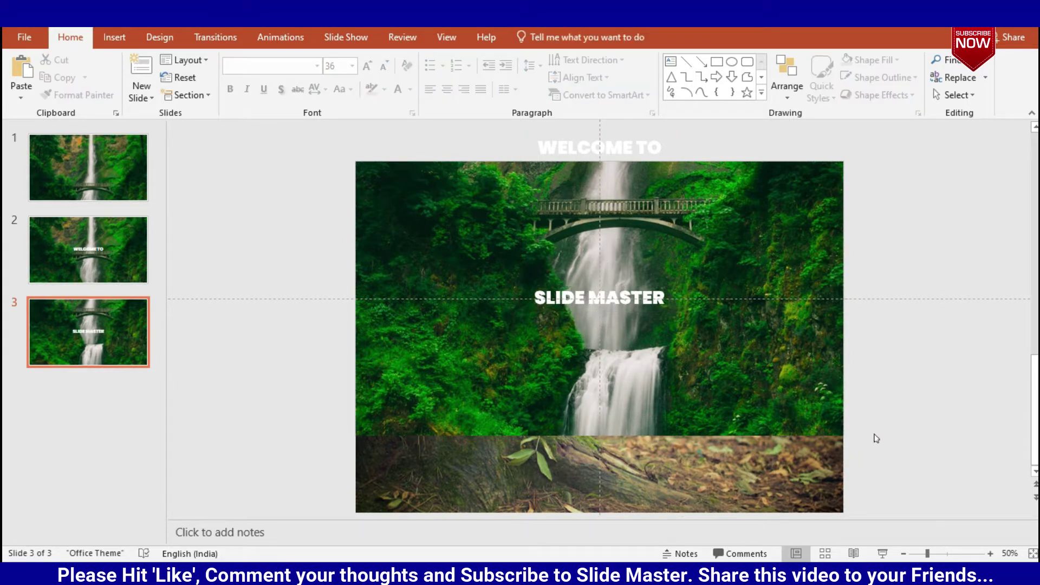
left_click(676, 316)
left_click(72, 356)
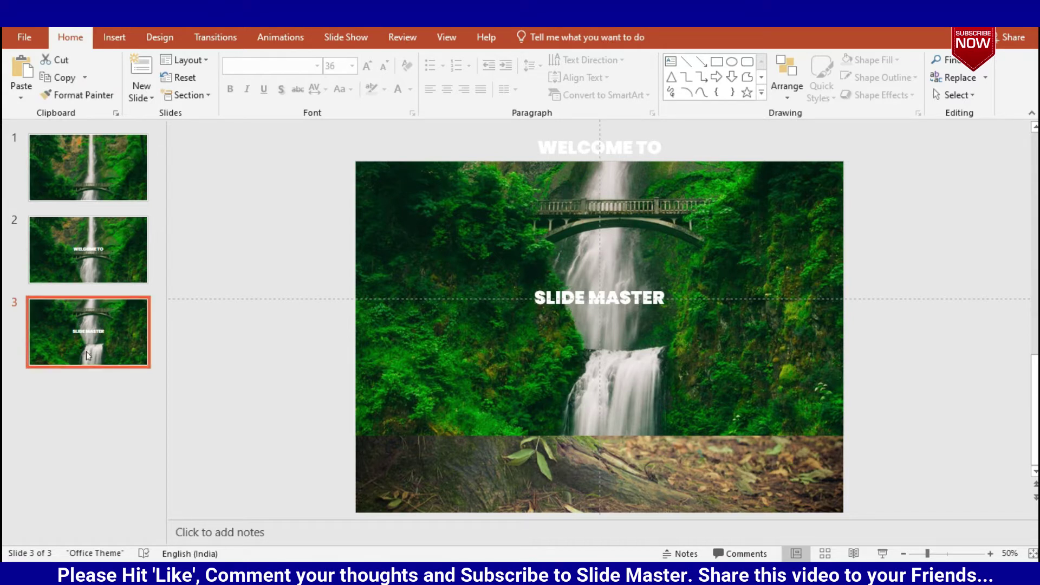
Duplicate the SLIDE MASTER box with Ctrl+D and move the copy onto the forest-floor strip
left_click(535, 297)
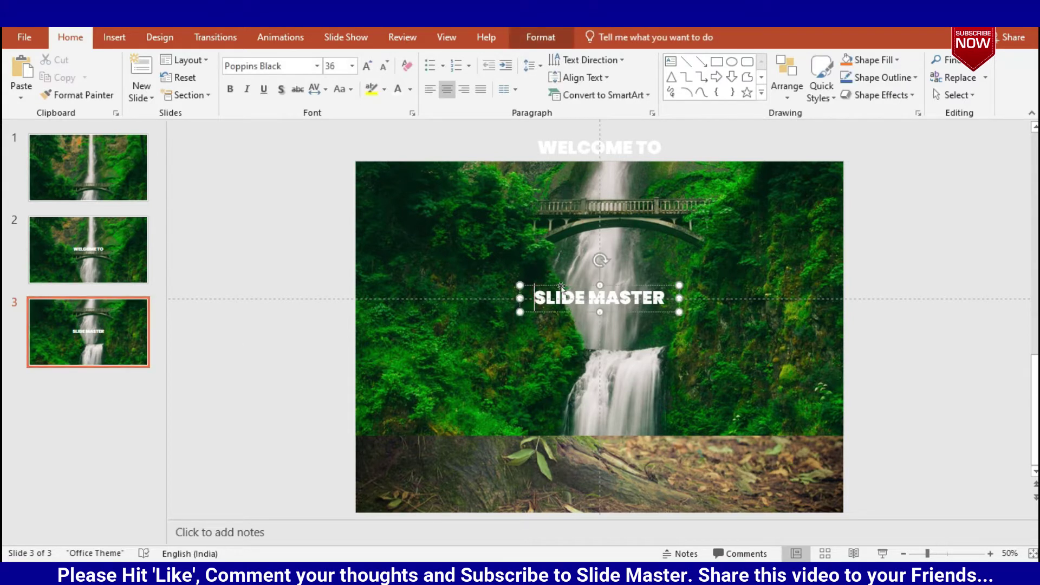
left_click(559, 285)
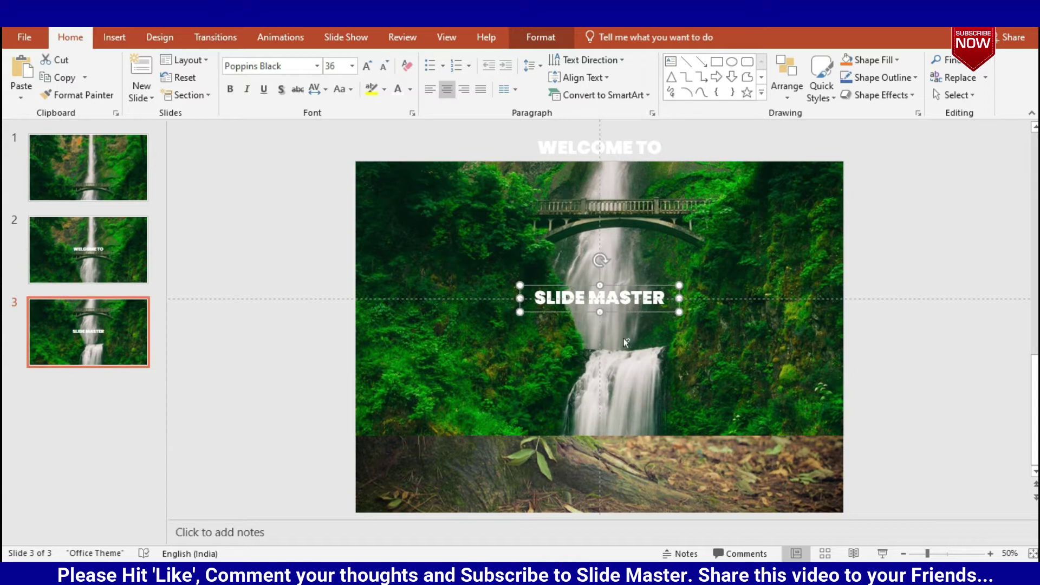
key("ctrl+d")
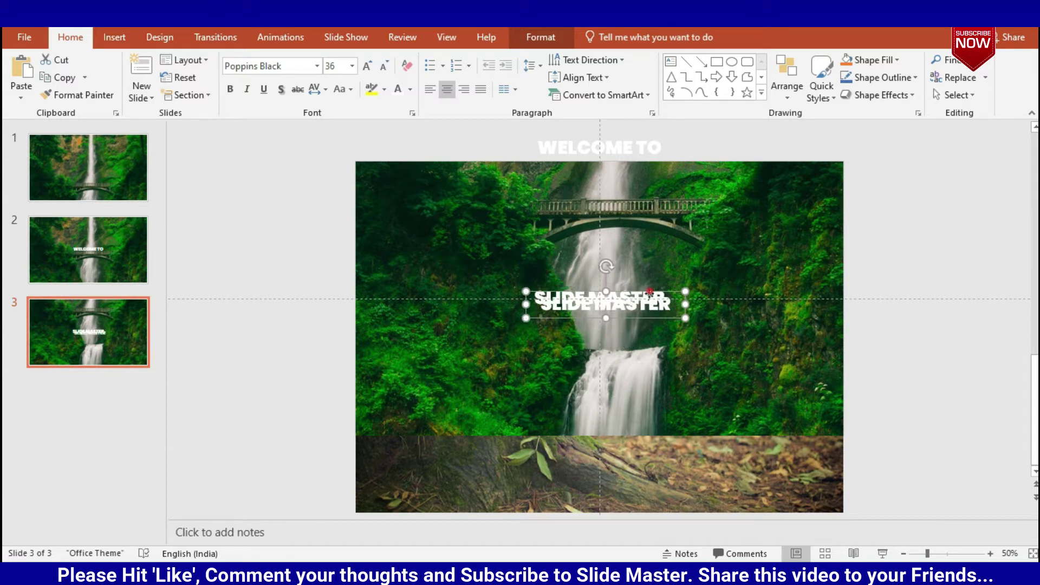
left_click_drag(649, 291, 722, 437)
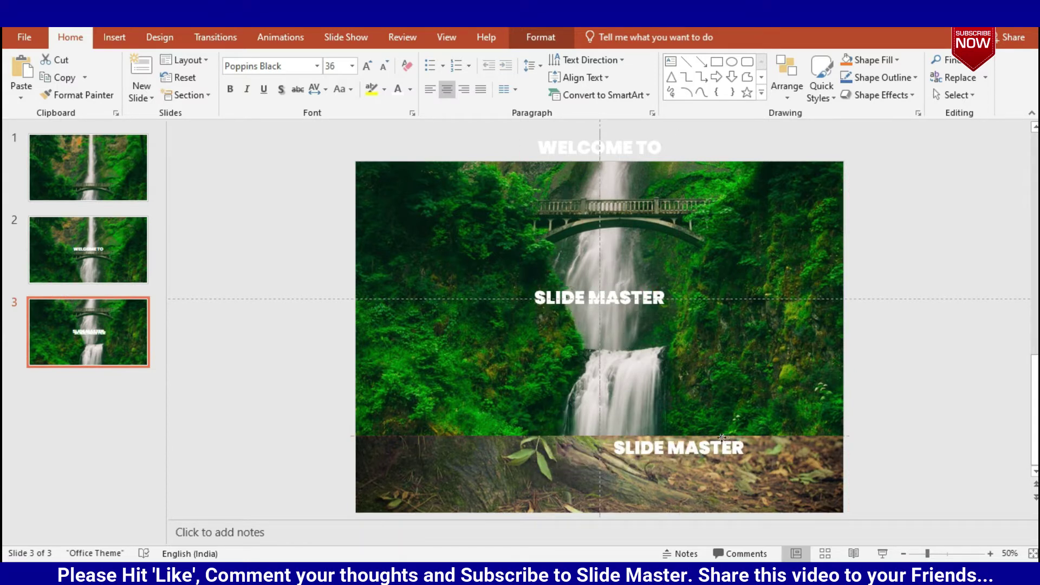
left_click_drag(722, 437, 717, 439)
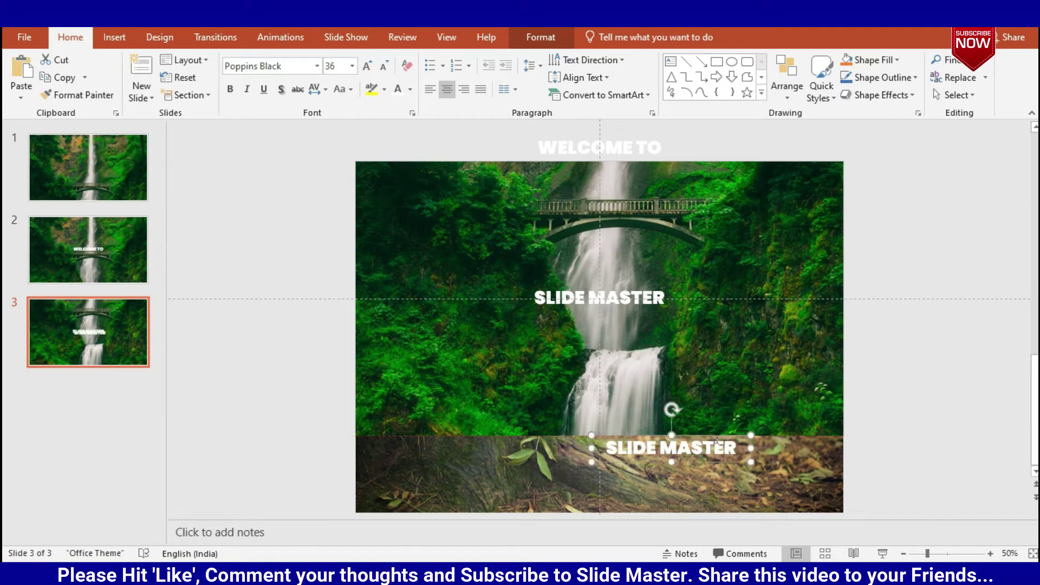
Replace the copy's text with "Let's Make"
left_click(703, 448)
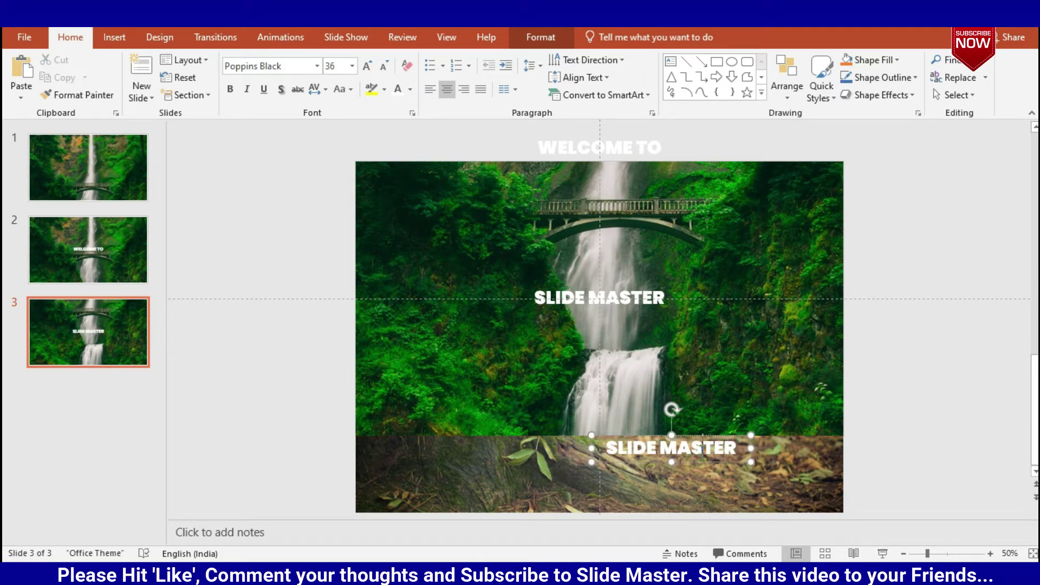
key("ctrl+a")
key("BackSpace")
type("LET")
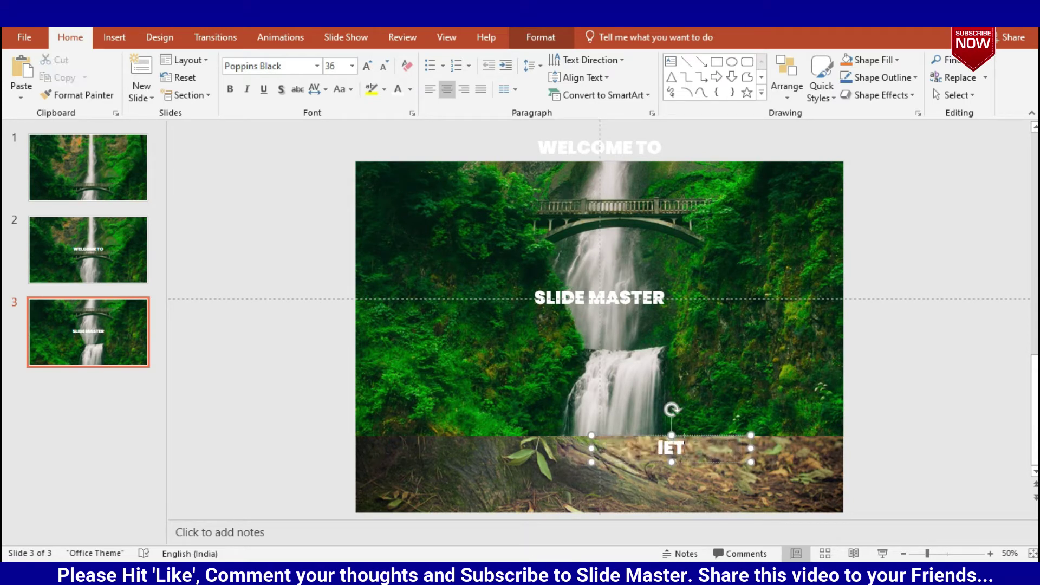
key("BackSpace")
key("BackSpace")
key("BackSpace")
type("LET")
key("BackSpace")
key("BackSpace")
type("e")
type("t")
type("'s")
type(" Make")
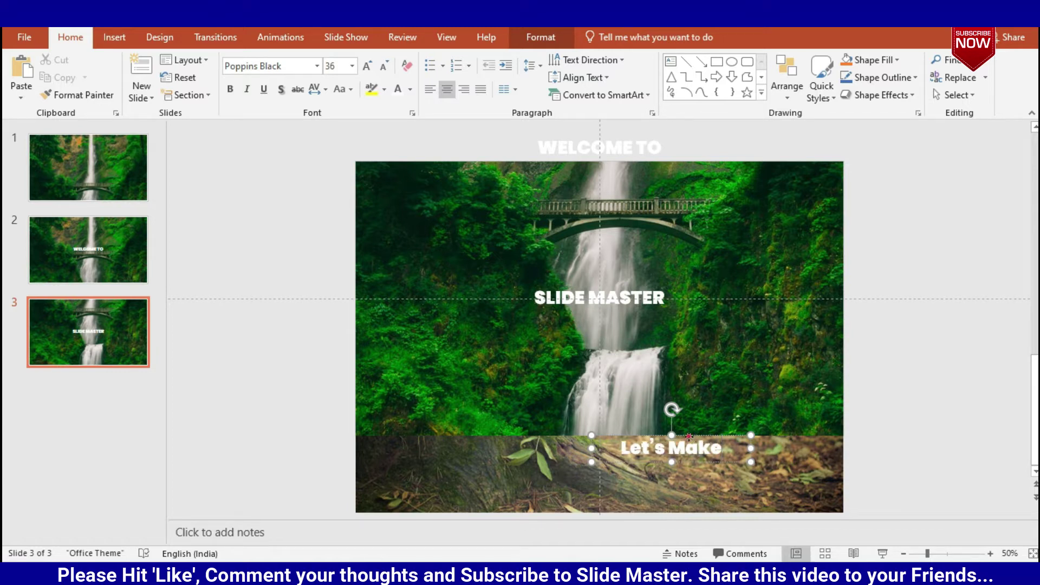
Shrink the Let's Make text to 24 pt and open Format Shape for it
left_click(689, 436)
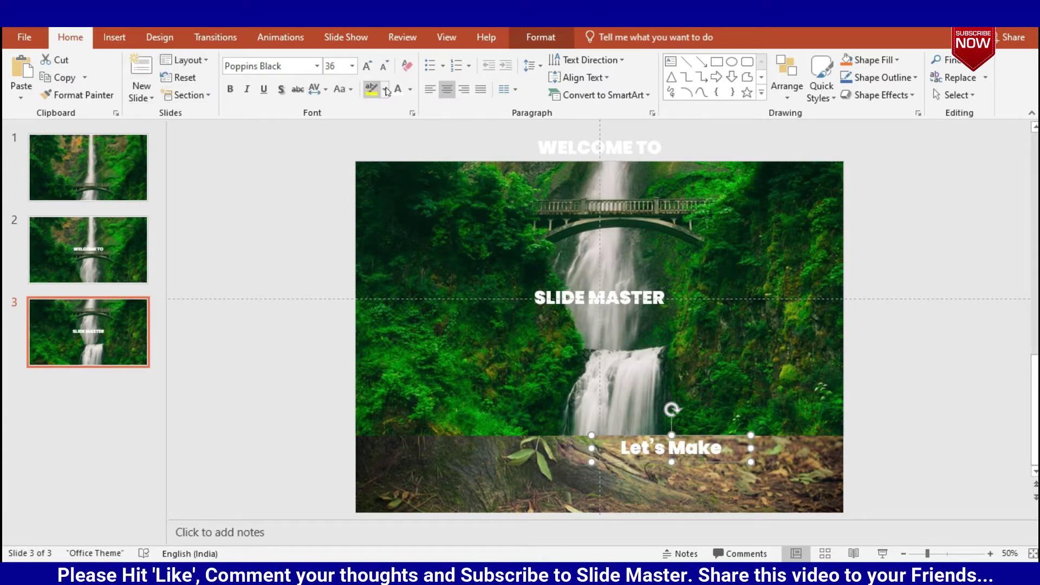
left_click(385, 68)
left_click(385, 67)
left_click(385, 67)
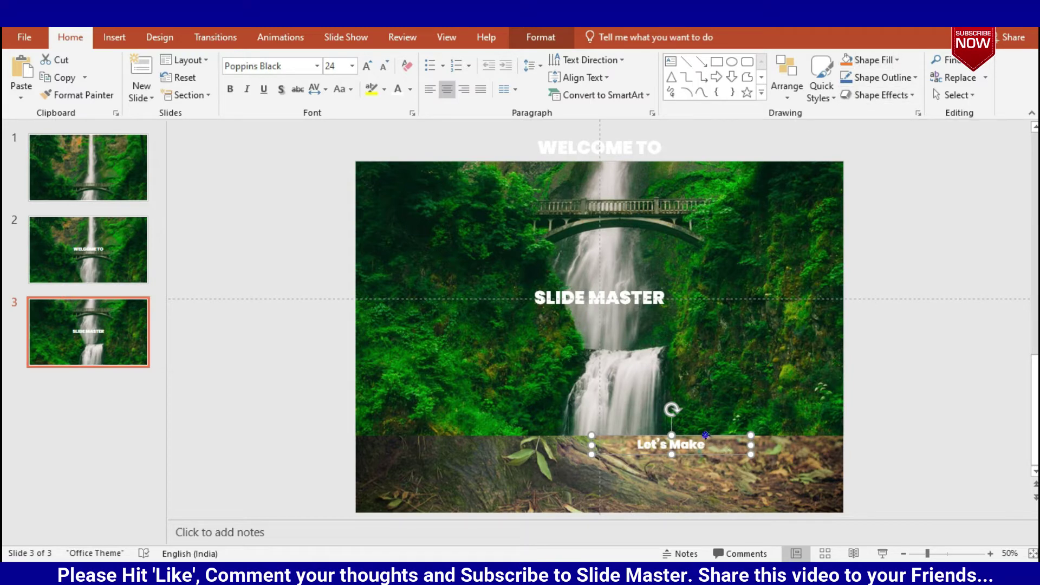
right_click(706, 434)
left_click(764, 405)
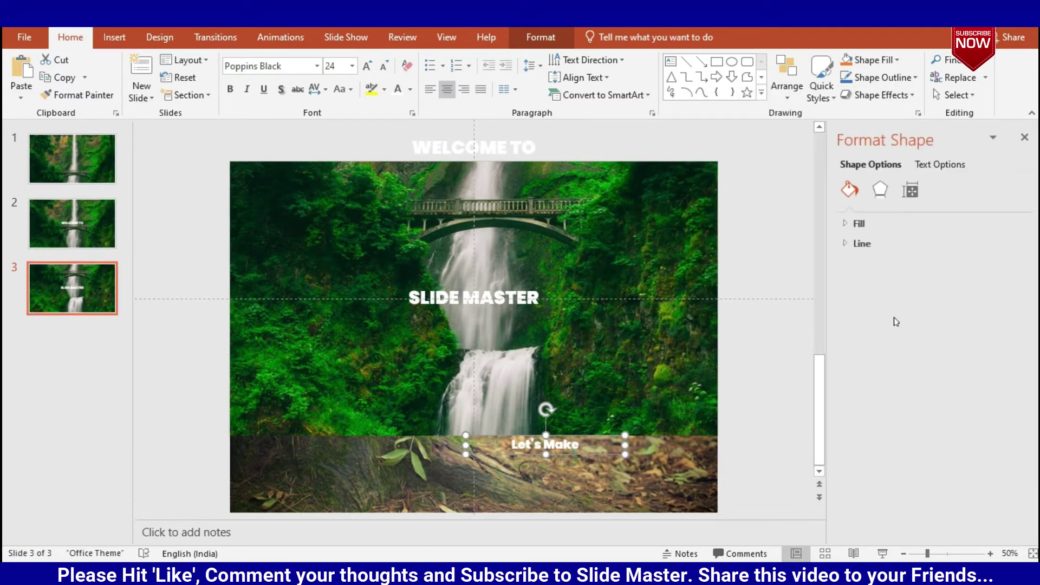
Give the Let's Make text a solid blue text fill
left_click(940, 164)
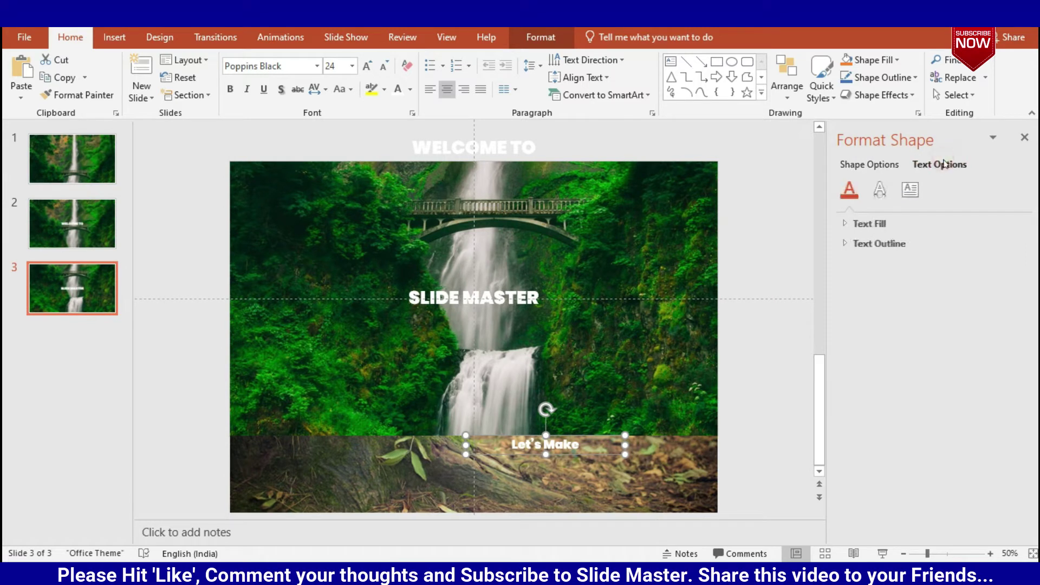
left_click(902, 224)
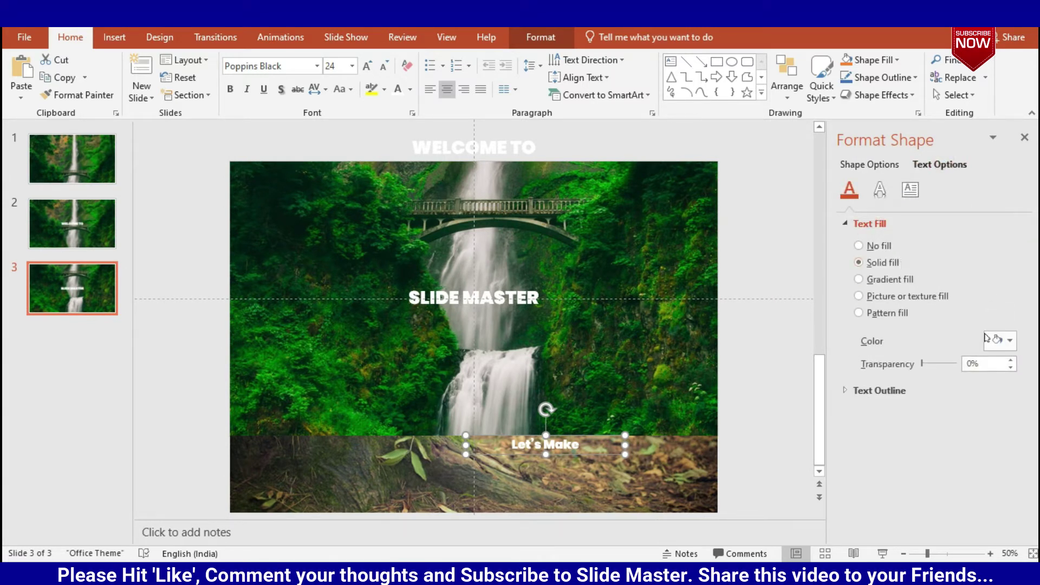
left_click(1008, 341)
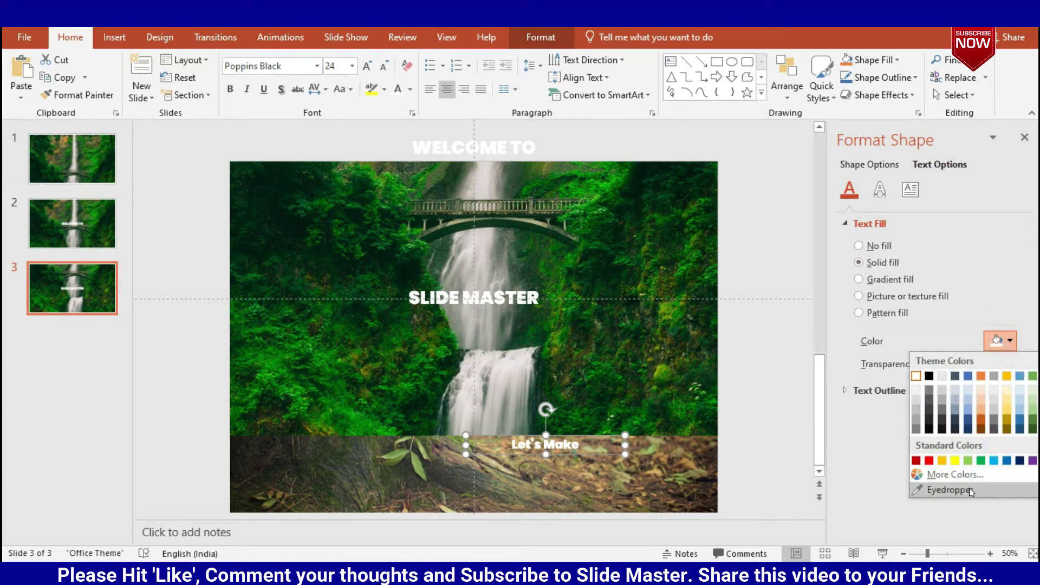
left_click(1007, 460)
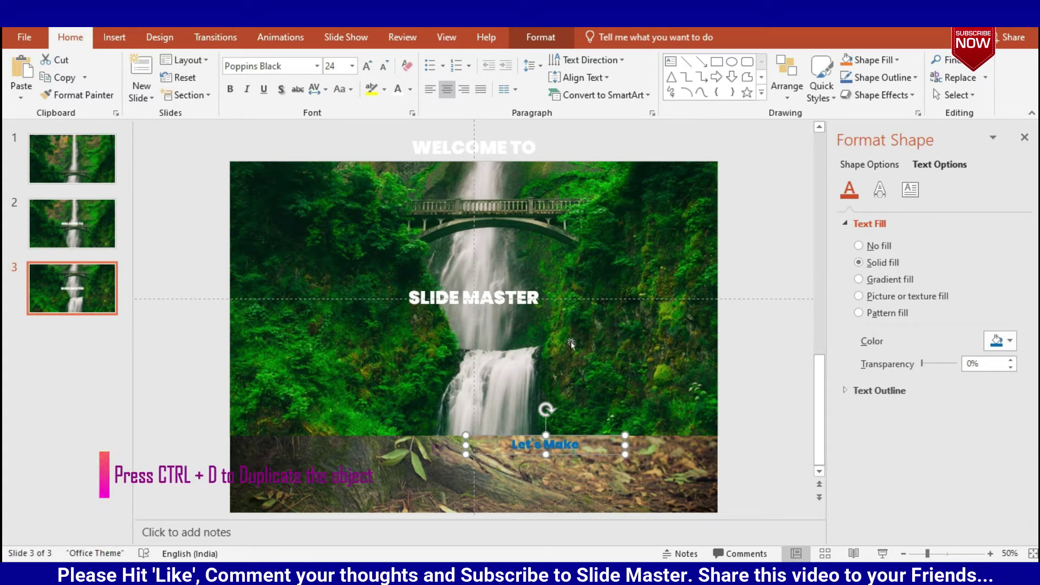
left_click(504, 298)
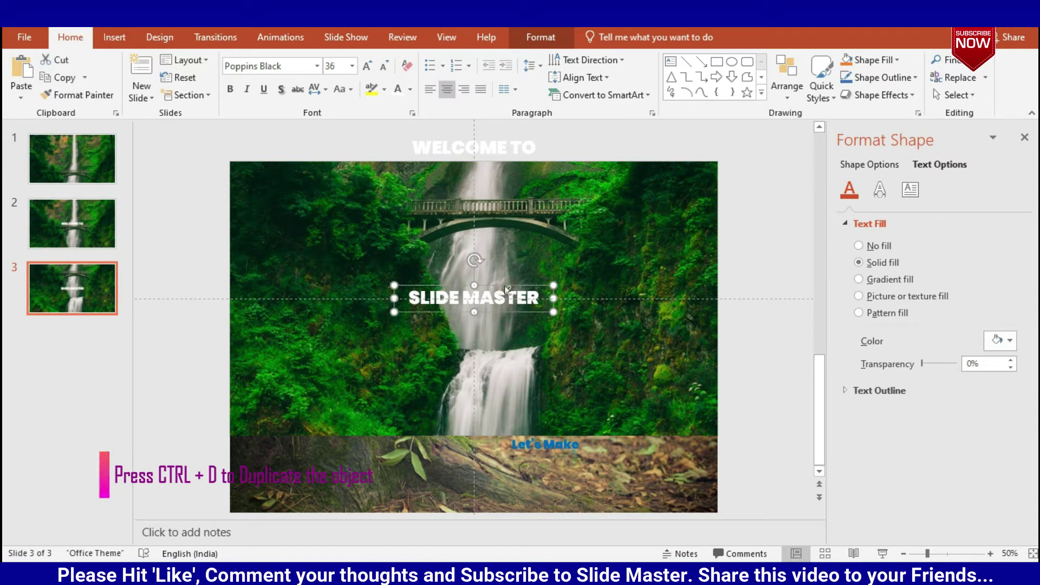
Duplicate the SLIDE MASTER box and move the copy onto the bottom forest strip
key("ctrl+d")
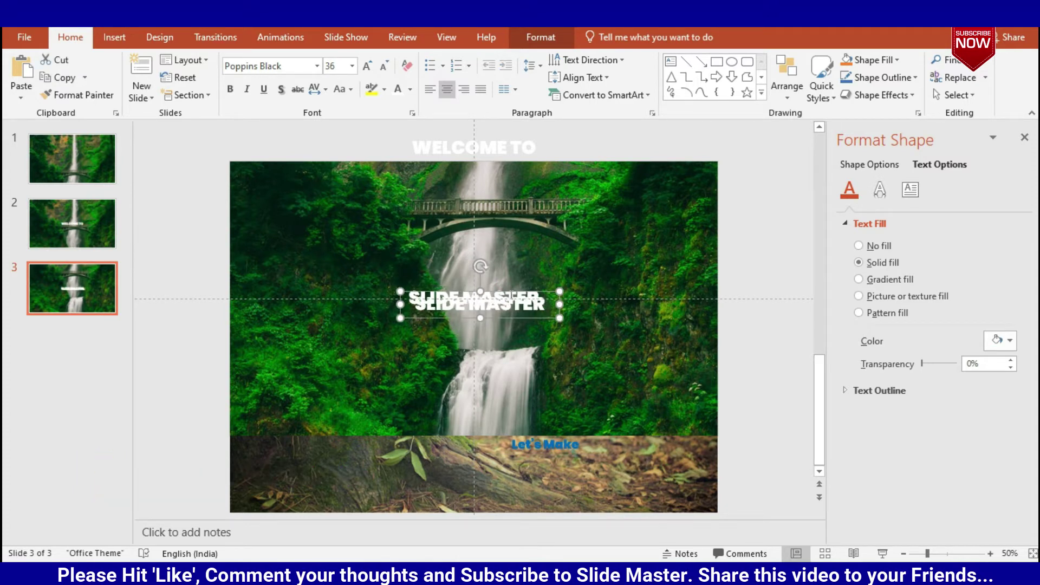
left_click_drag(508, 290, 573, 453)
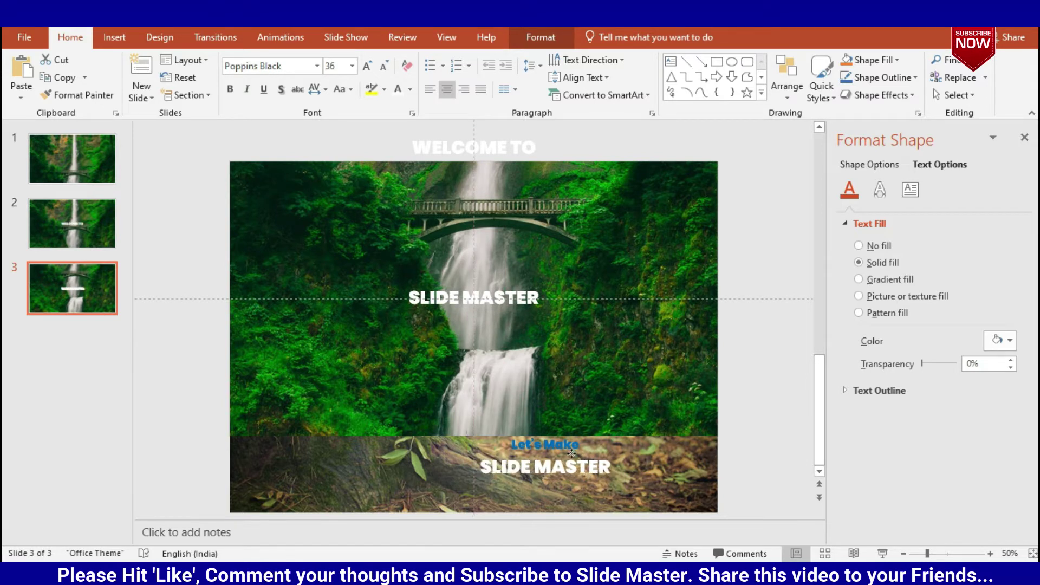
left_click(572, 454)
Retype the copy's text as "GREENER INDIA"
left_click(558, 464)
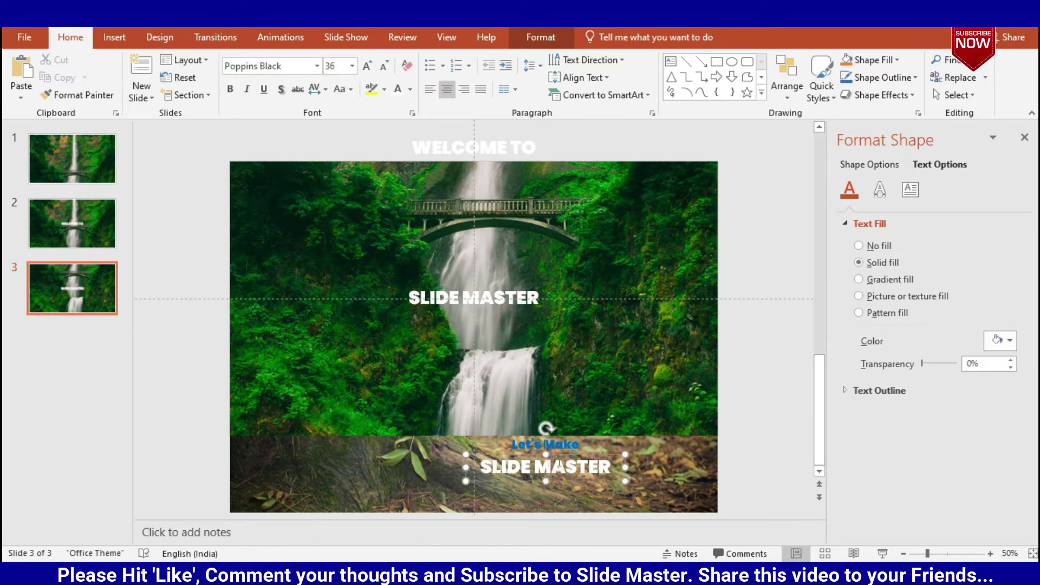
key("ctrl+a")
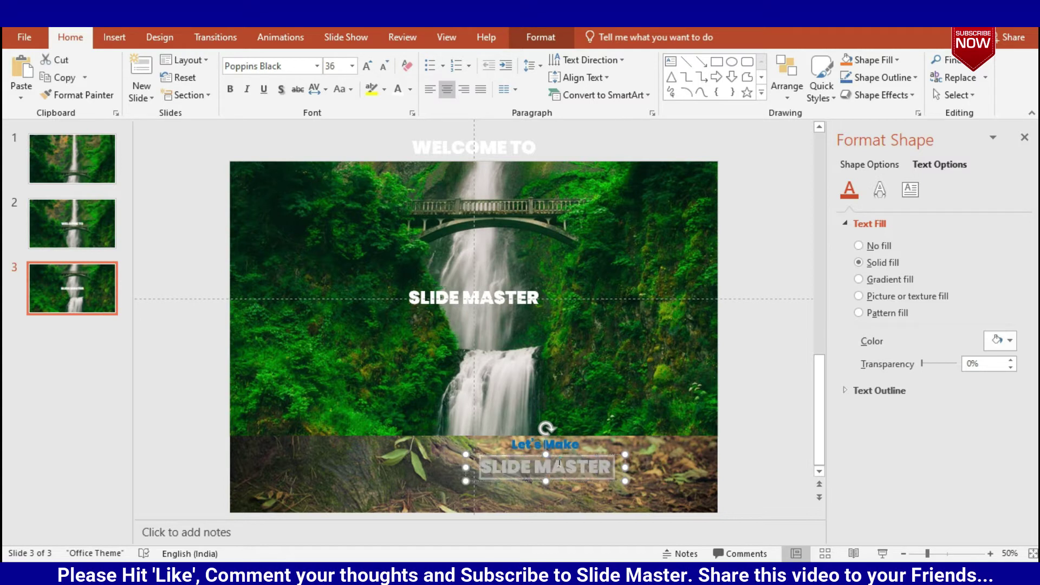
key("BackSpace")
type("Gree")
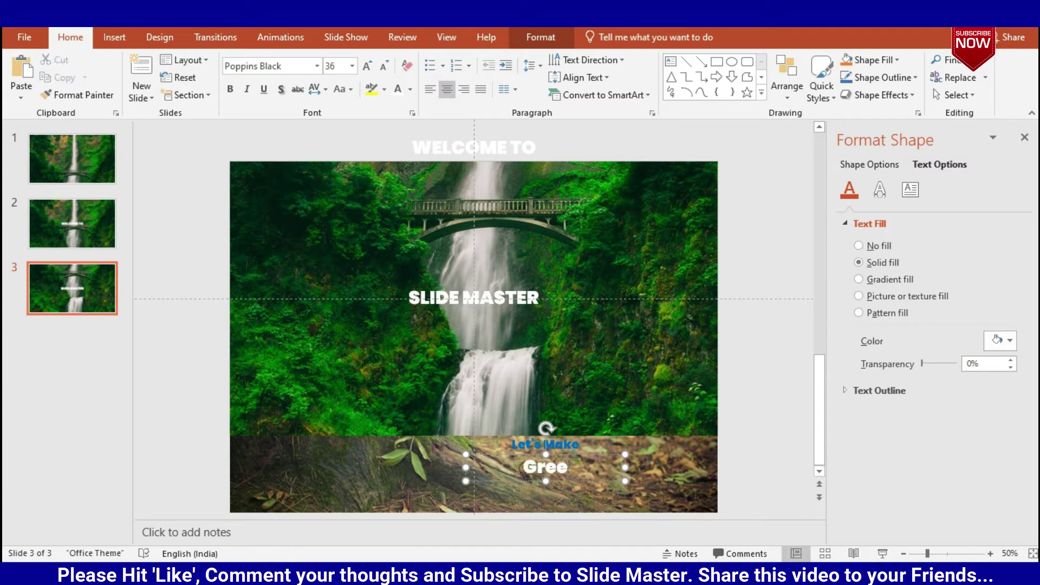
key("BackSpace")
key("BackSpace")
key("BackSpace")
type("REENER")
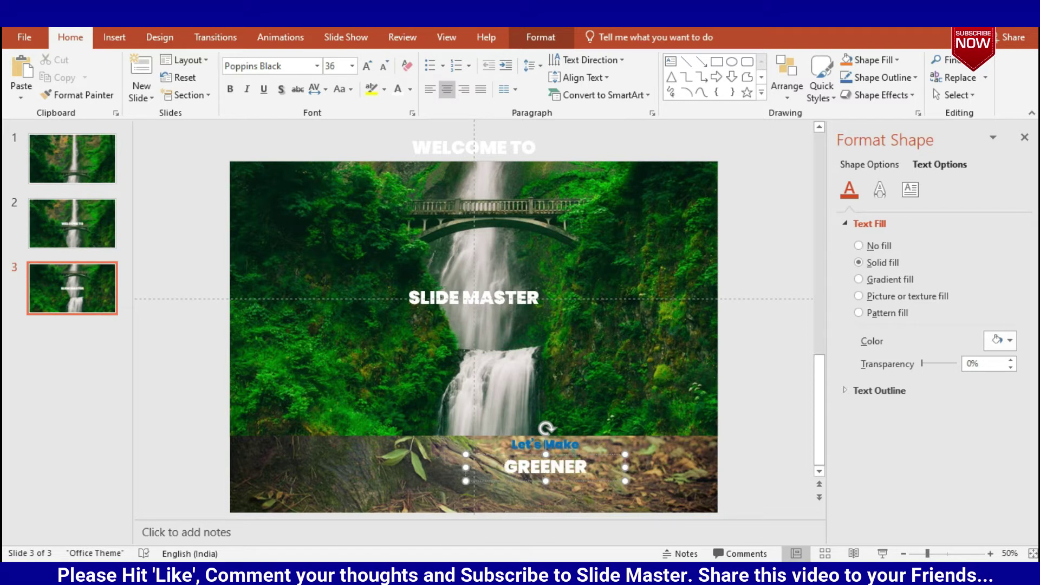
type(" !NDIA")
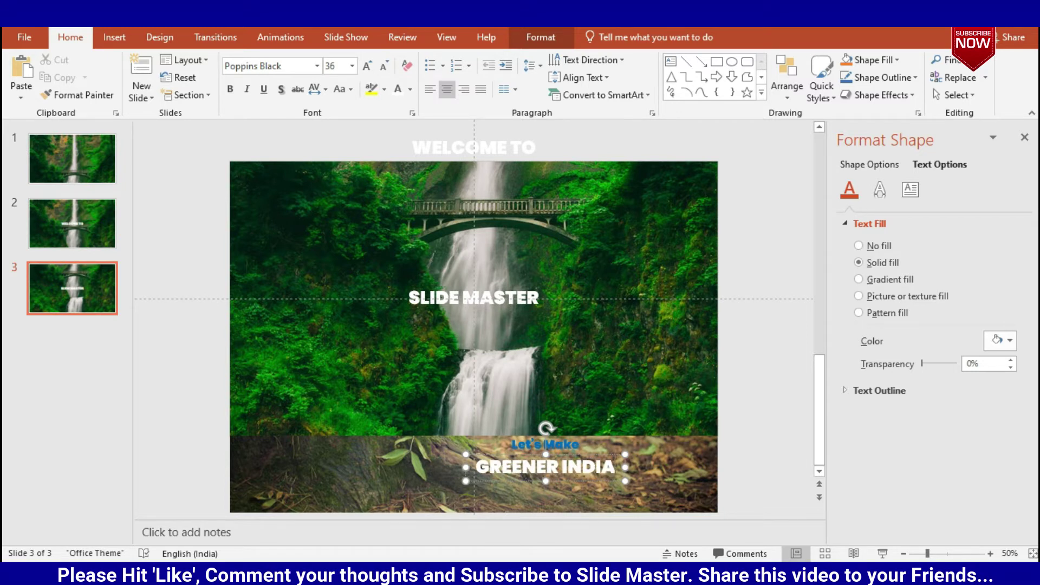
Colour the GREENER INDIA text with foliage green sampled by the eyedropper
left_click(583, 455)
left_click(1005, 340)
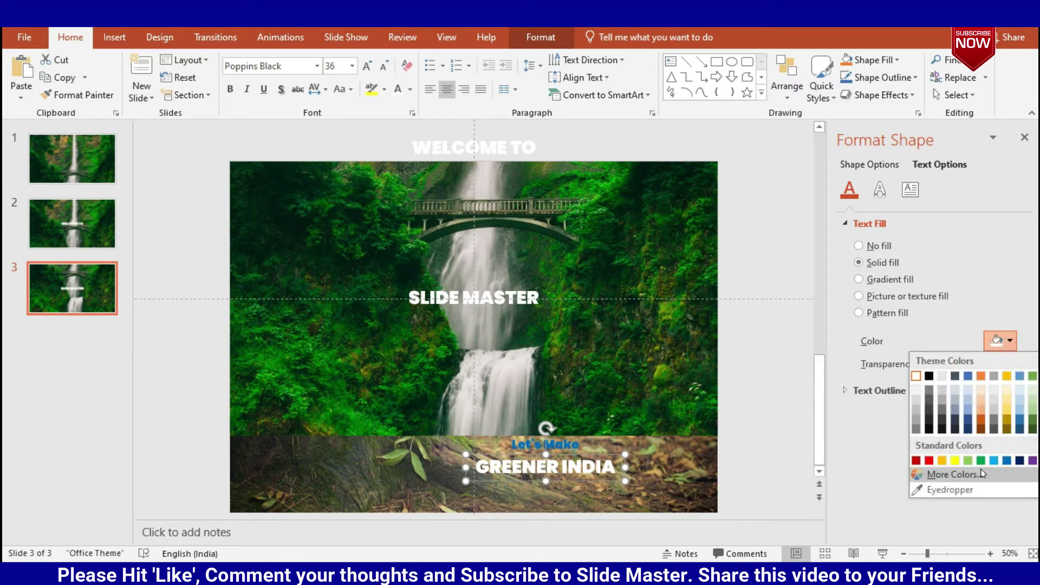
left_click(950, 490)
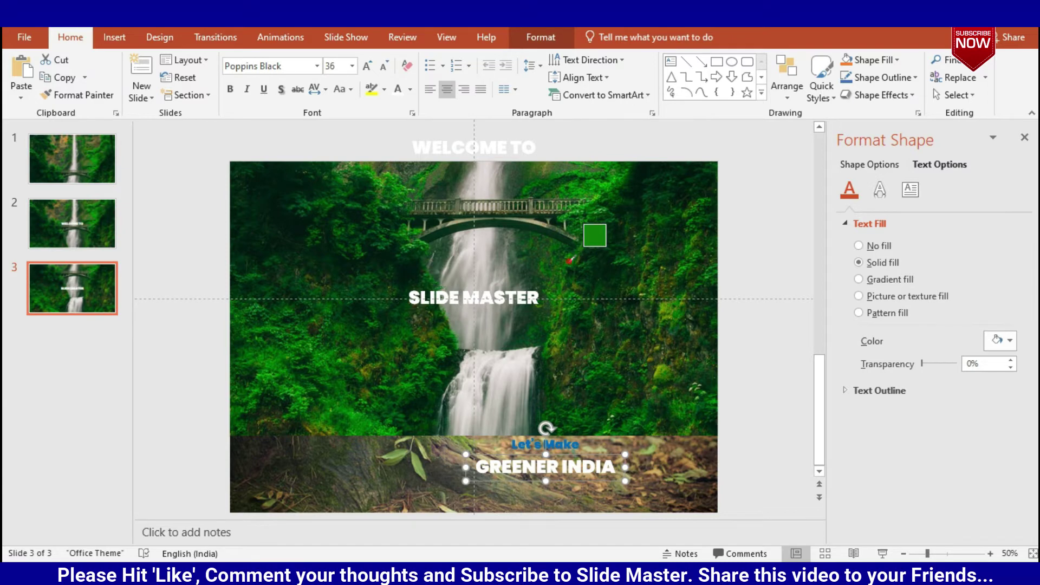
left_click(569, 261)
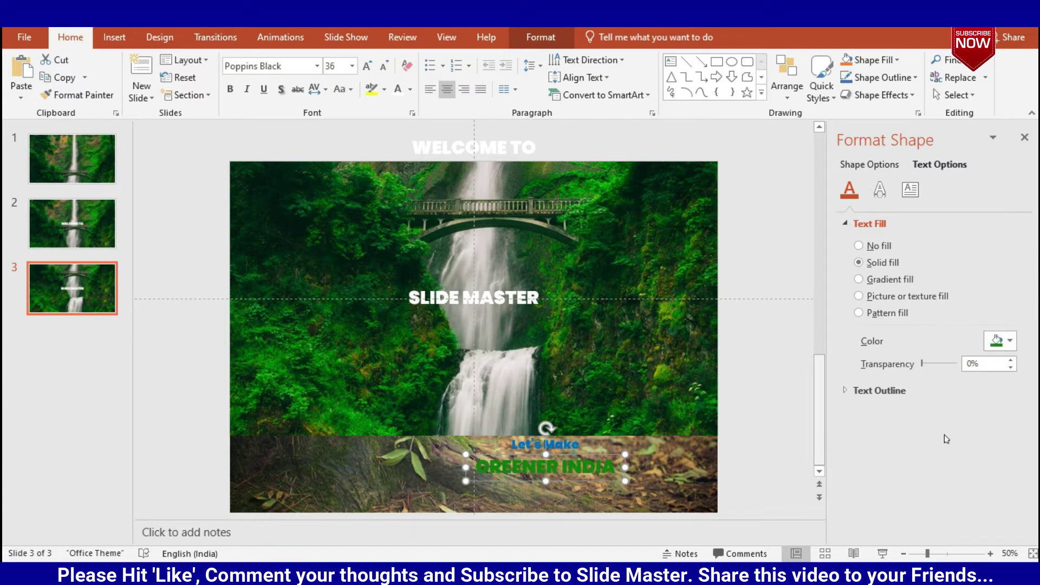
left_click(749, 449)
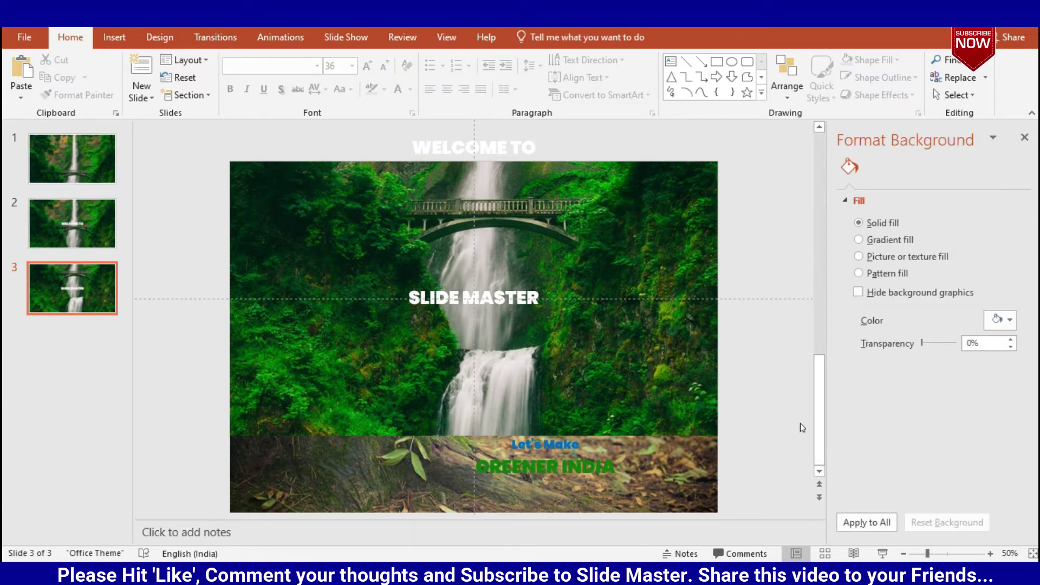
left_click(79, 293)
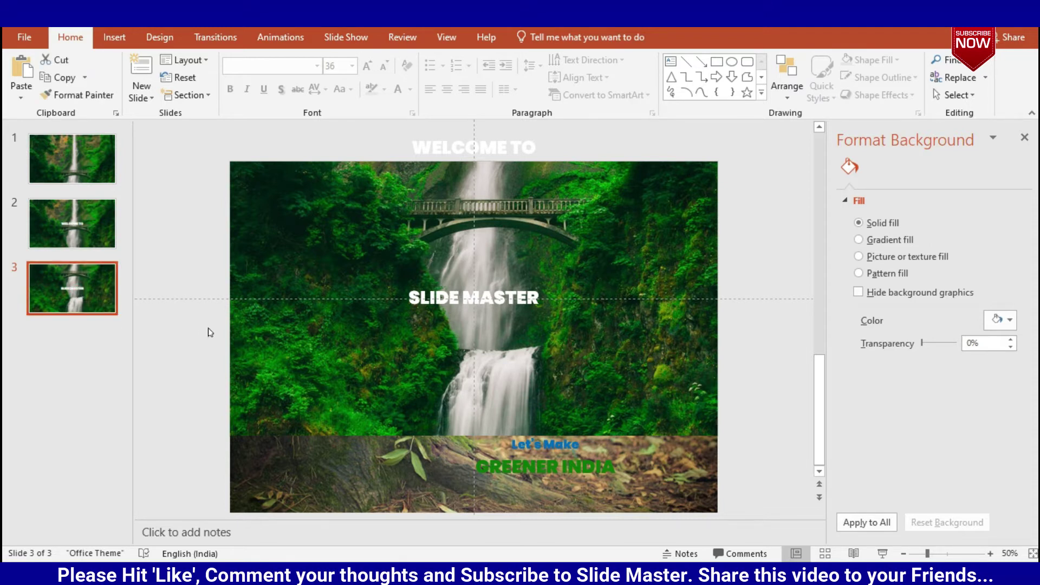
Select the Let's Make and GREENER INDIA boxes and apply Align Center
left_click(531, 442)
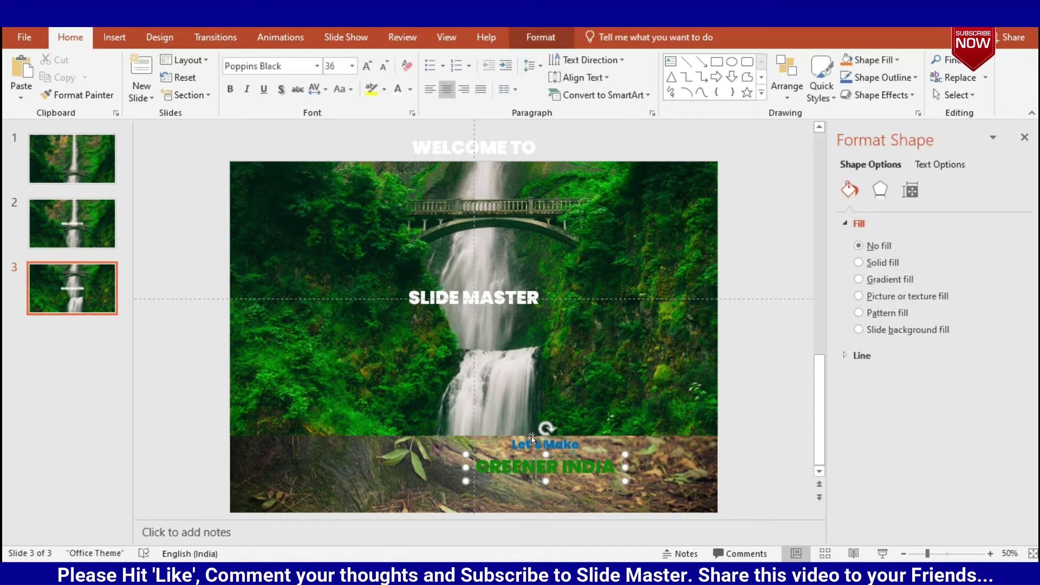
left_click(546, 469)
left_click(546, 453)
left_click(508, 435)
left_click(546, 469, "shift")
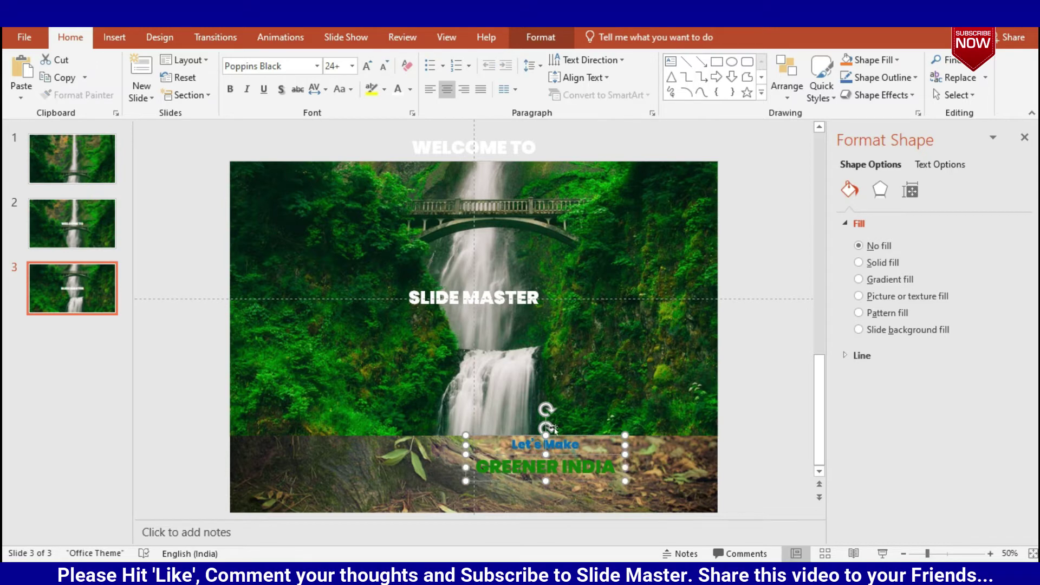
left_click(541, 38)
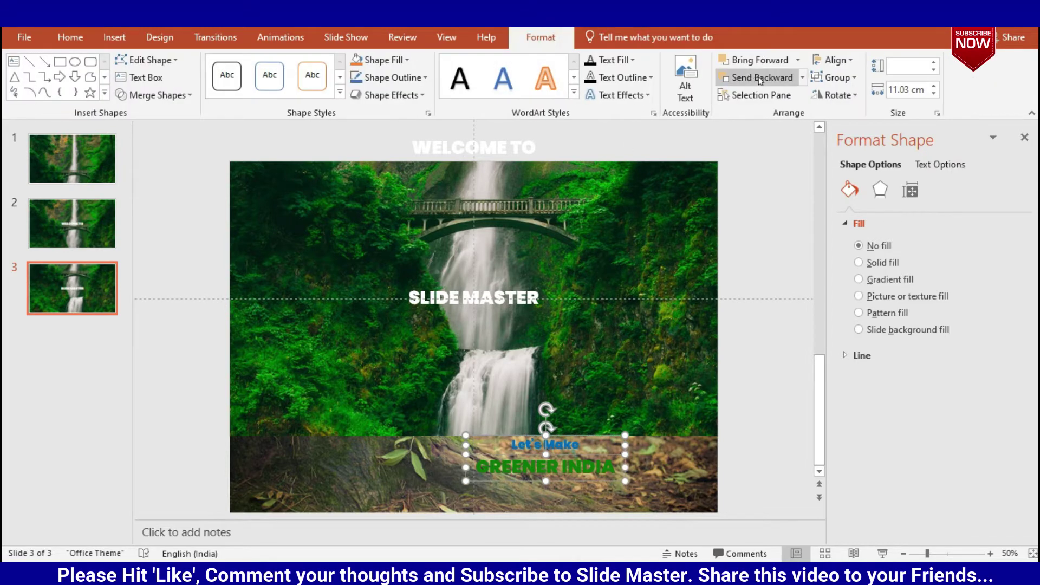
left_click(833, 60)
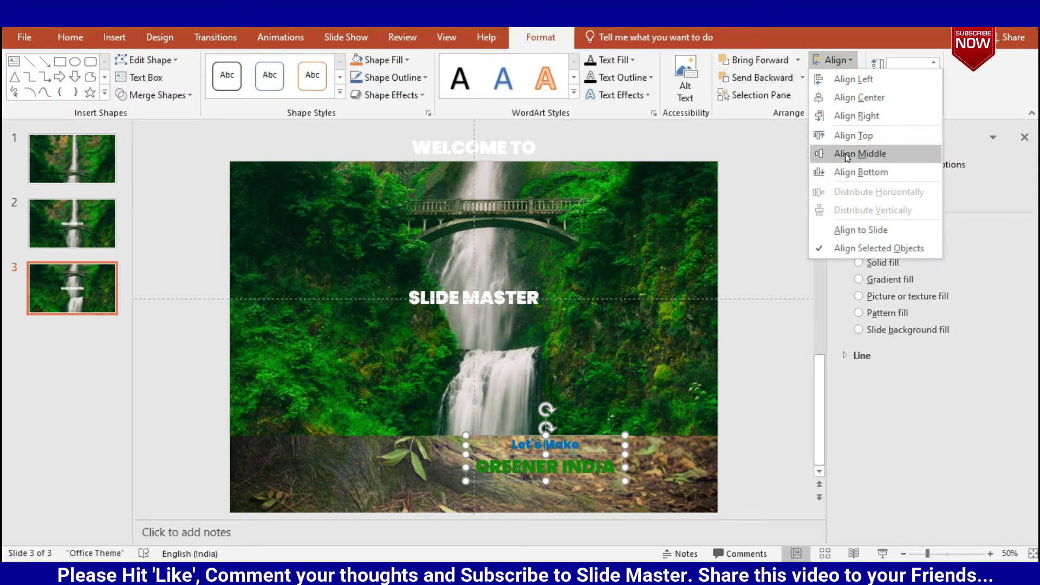
left_click(845, 97)
left_click(766, 388)
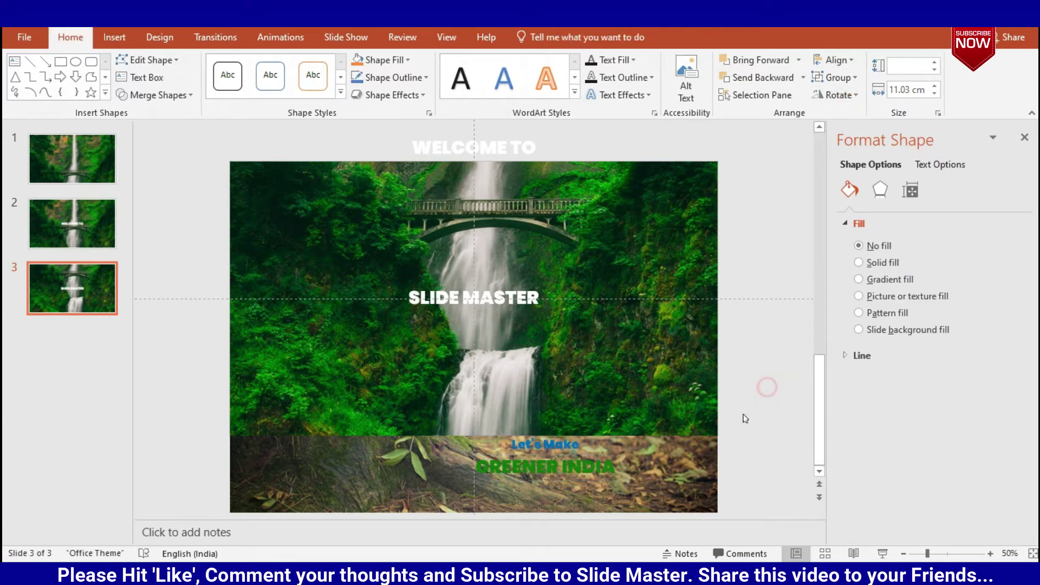
left_click(78, 303)
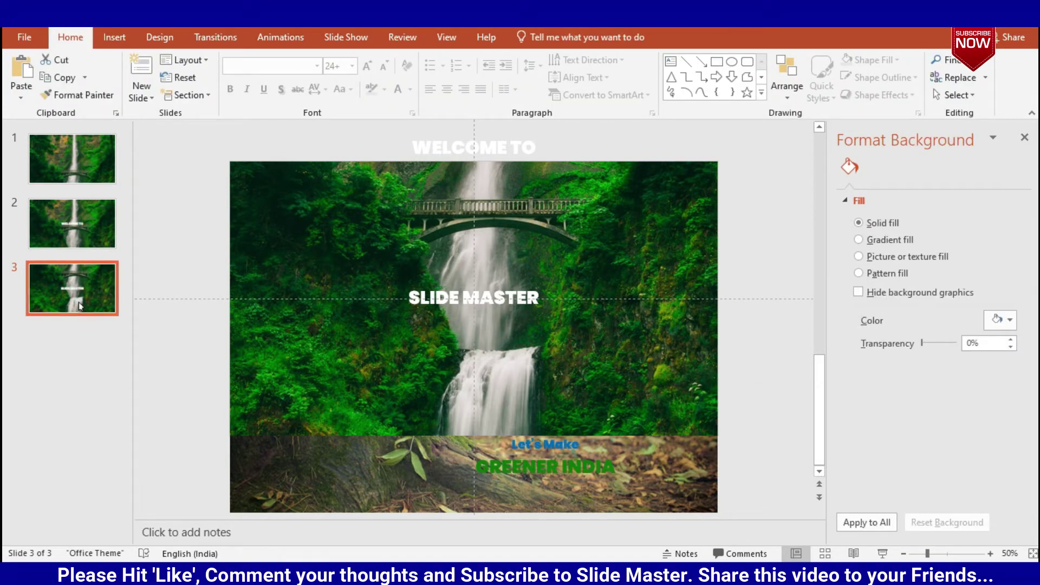
Copy slide 3 and paste it as slide 4, then close the Format Background pane
right_click(78, 303)
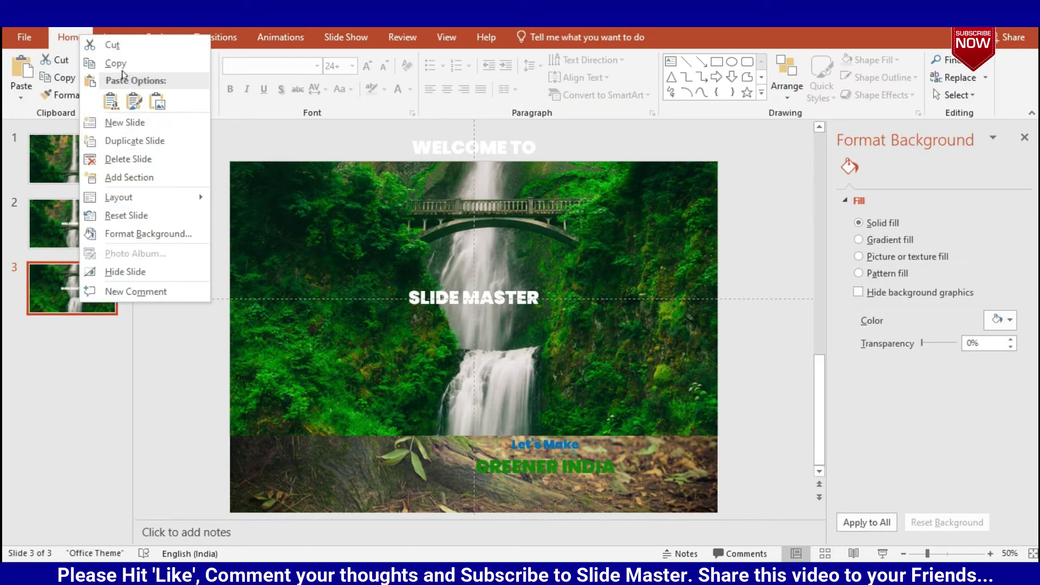
left_click(93, 451)
left_click(93, 443)
key("ctrl+v")
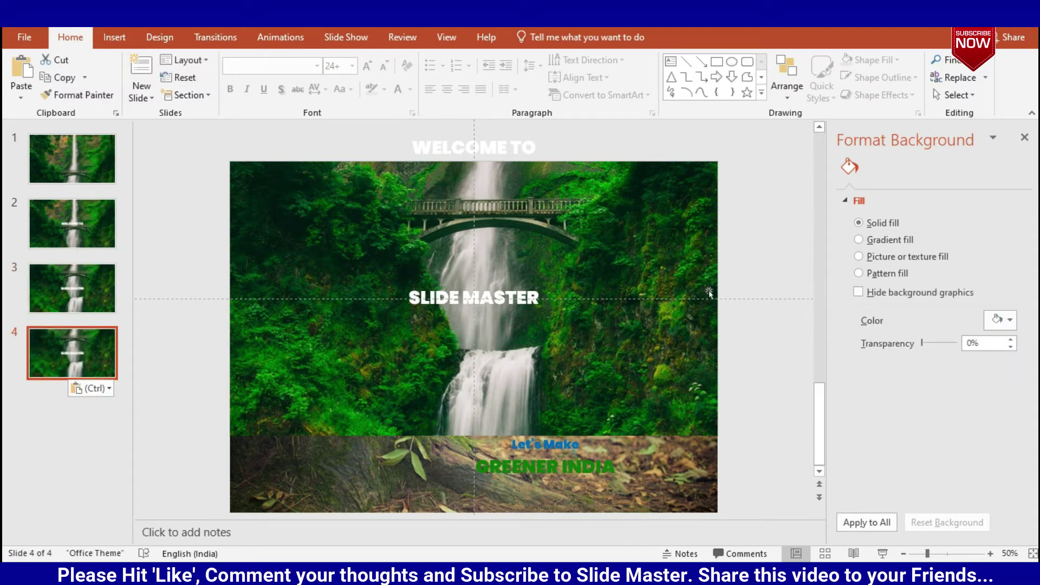
left_click(1021, 142)
On slide 4, push the waterfall photo above the slide and raise the forest tree photo to fill it
double_click(684, 325)
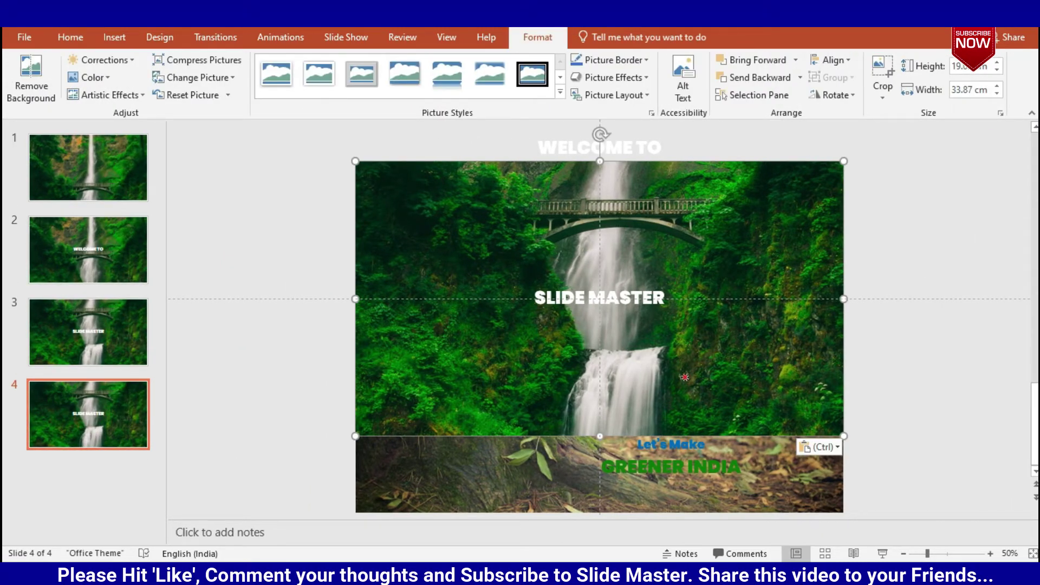
mouse_move(685, 377)
left_mouse_down()
mouse_move(683, 112)
mouse_move(686, 161)
left_mouse_up()
left_click_drag(692, 197, 692, 143)
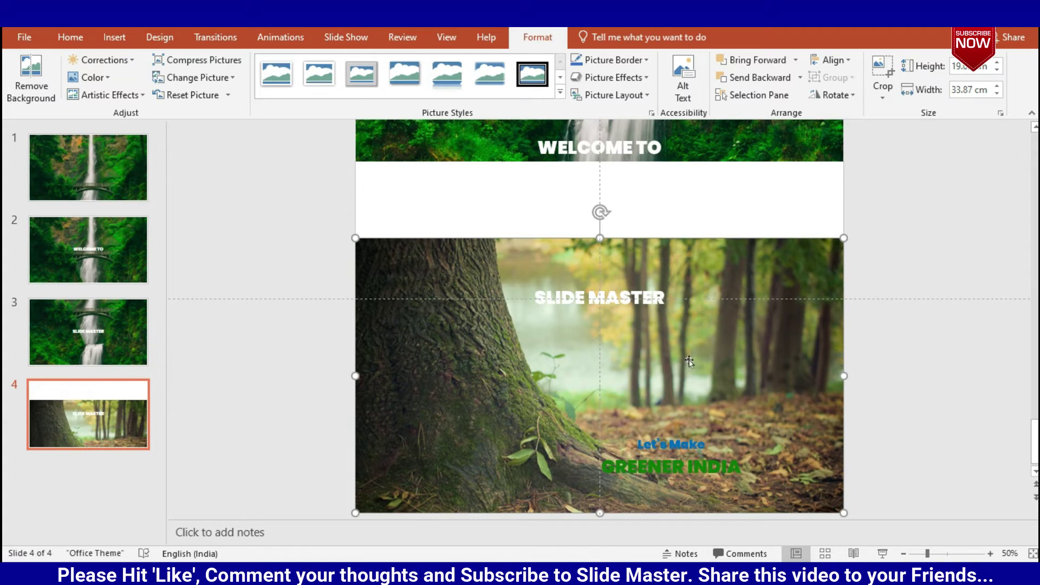
left_click_drag(688, 367, 689, 292)
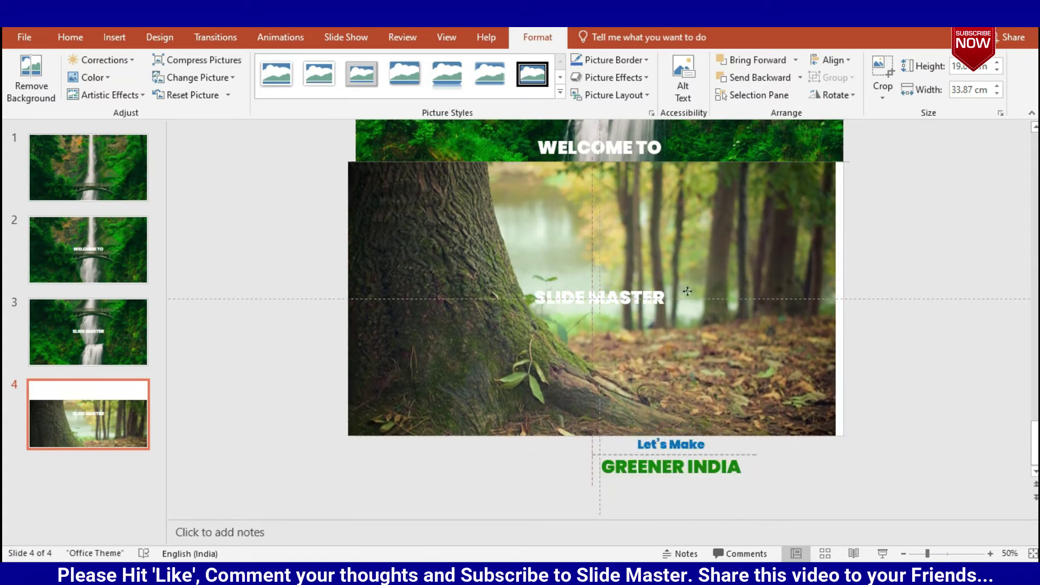
scroll(689, 293, "up", 1)
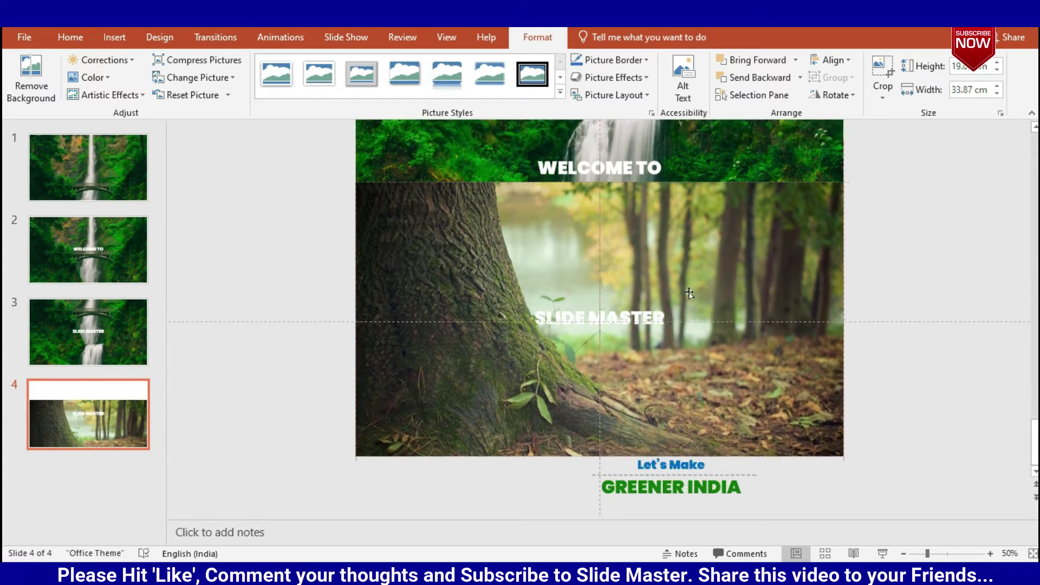
left_click(625, 320)
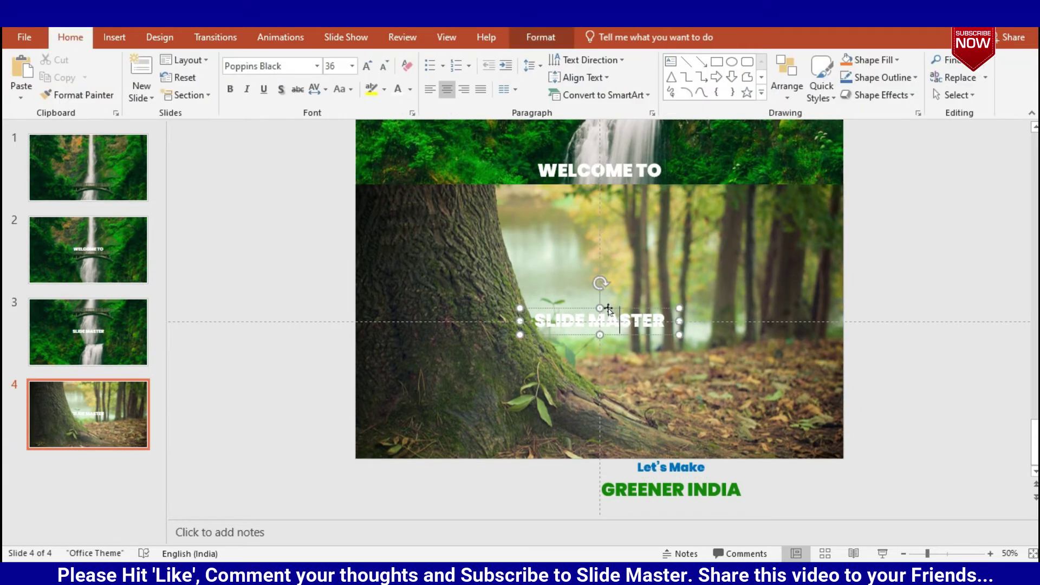
Move SLIDE MASTER up to the top line and Let's Make GREENER INDIA up to mid-slide
left_click_drag(609, 306, 616, 161)
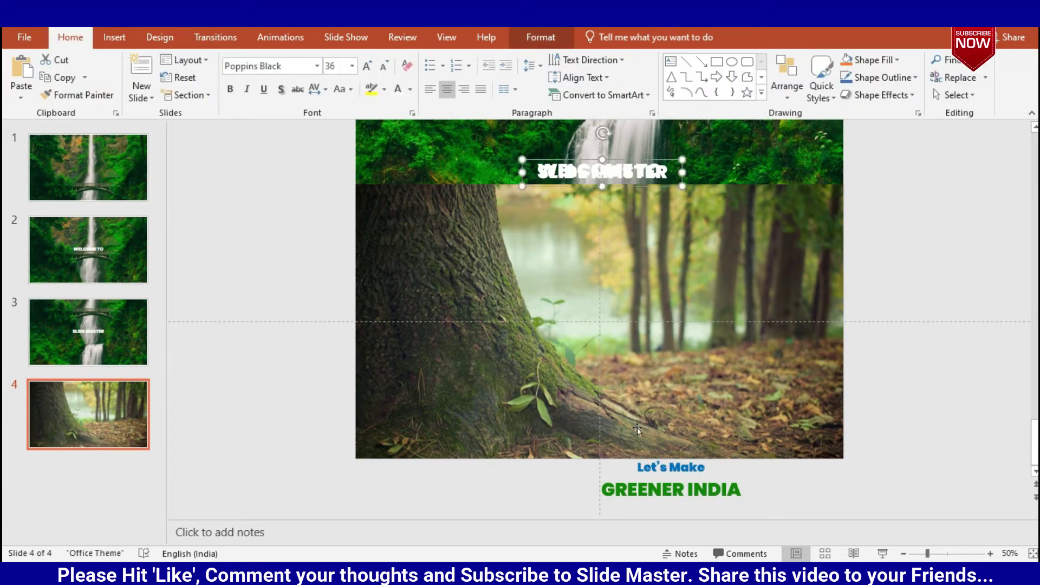
left_click(647, 465)
left_click(648, 464)
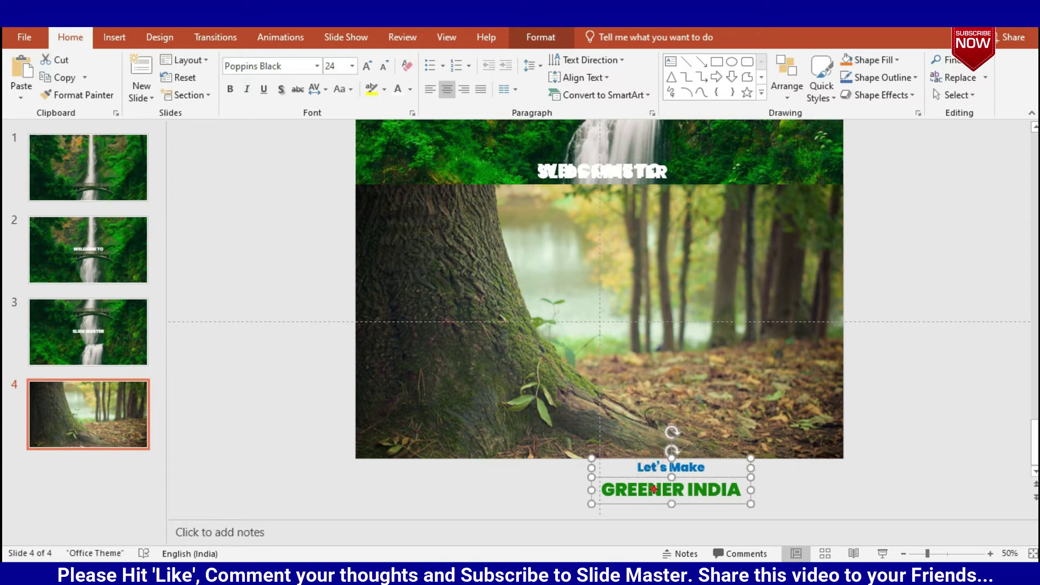
left_click_drag(644, 458, 648, 305)
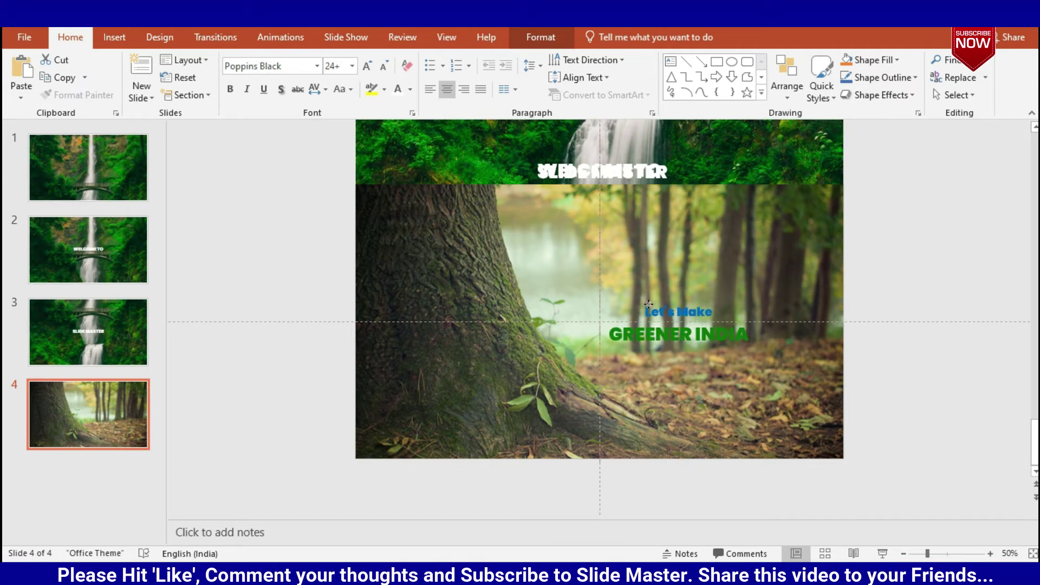
scroll(648, 306, "up", 1)
Select the Let's Make text box and bring up its context menu
left_click(649, 319)
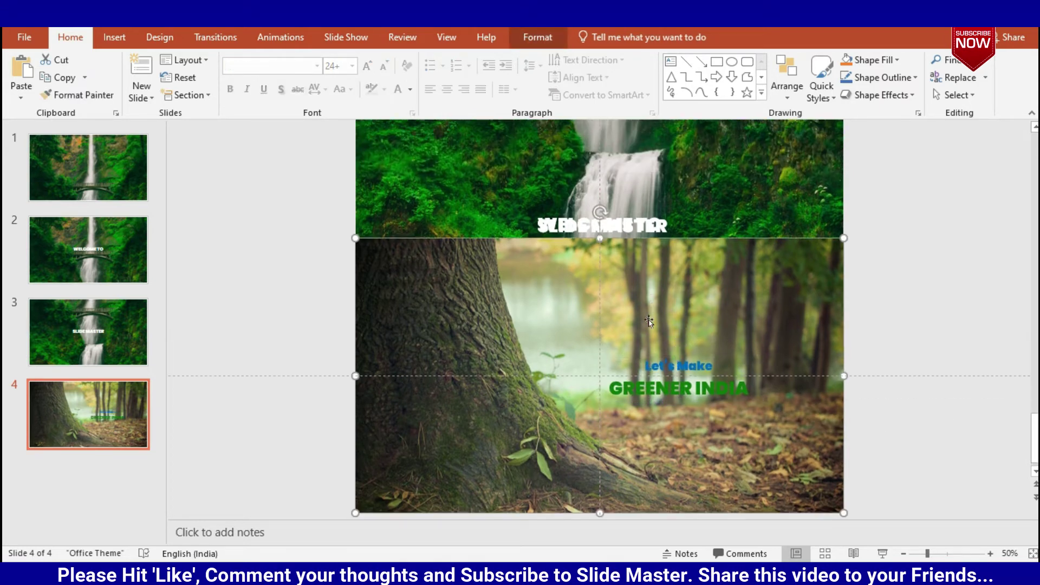
left_click(895, 427)
left_click(700, 389)
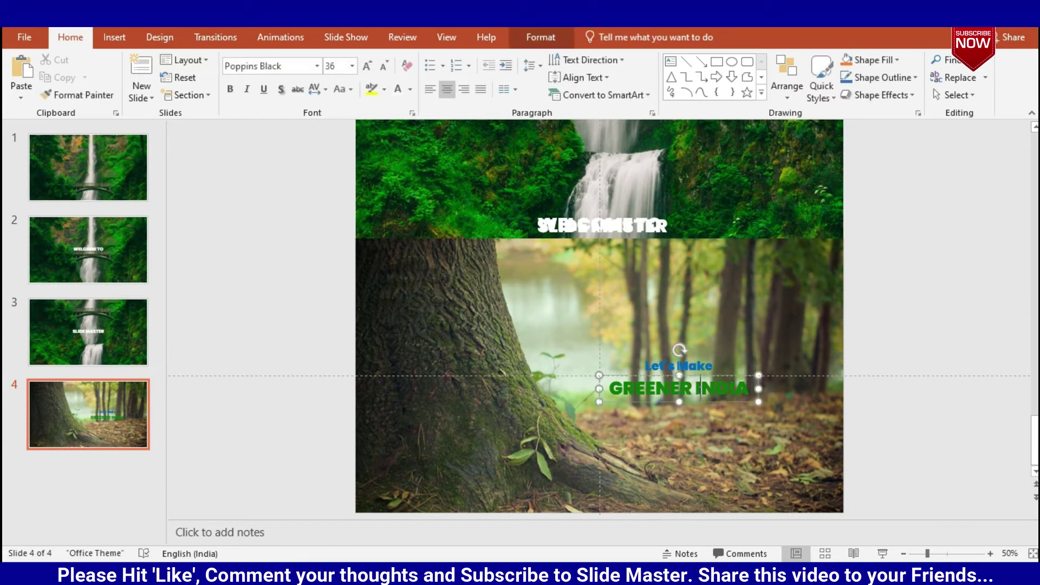
left_click(686, 376)
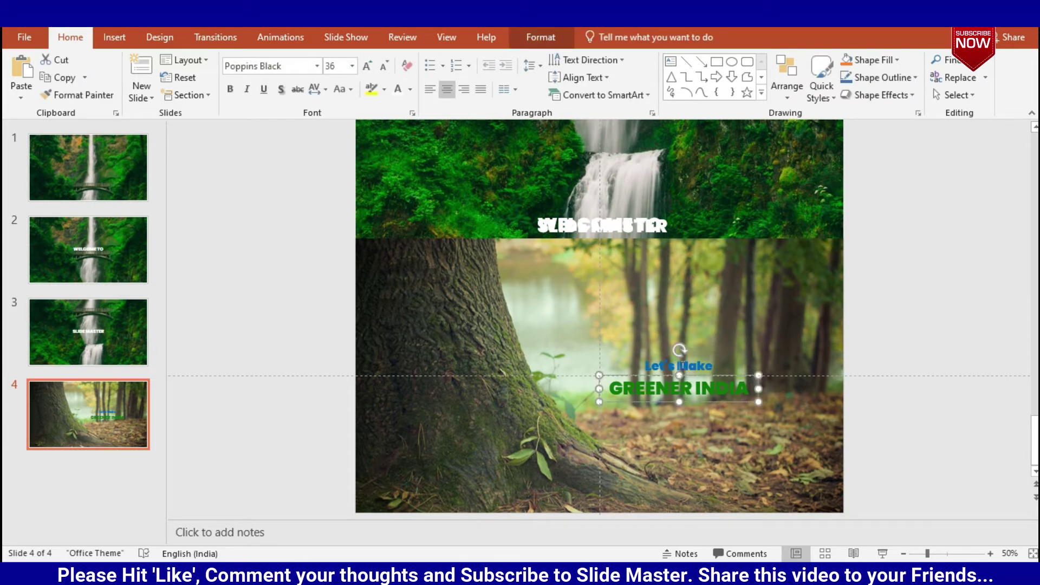
left_click(680, 365)
left_click(670, 357)
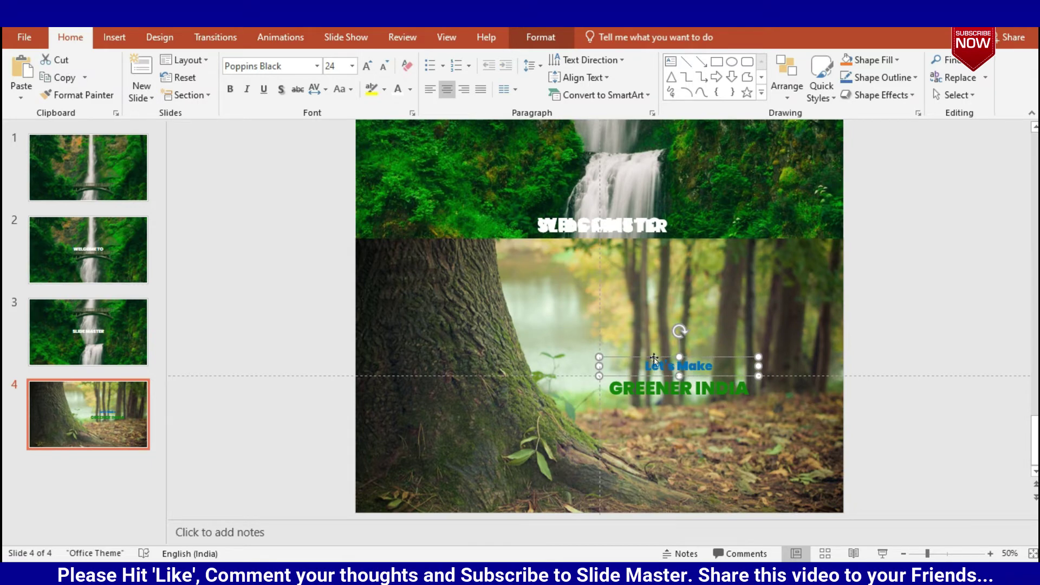
right_click(654, 358)
Set the Let's Make text fill to dark navy
left_click(709, 327)
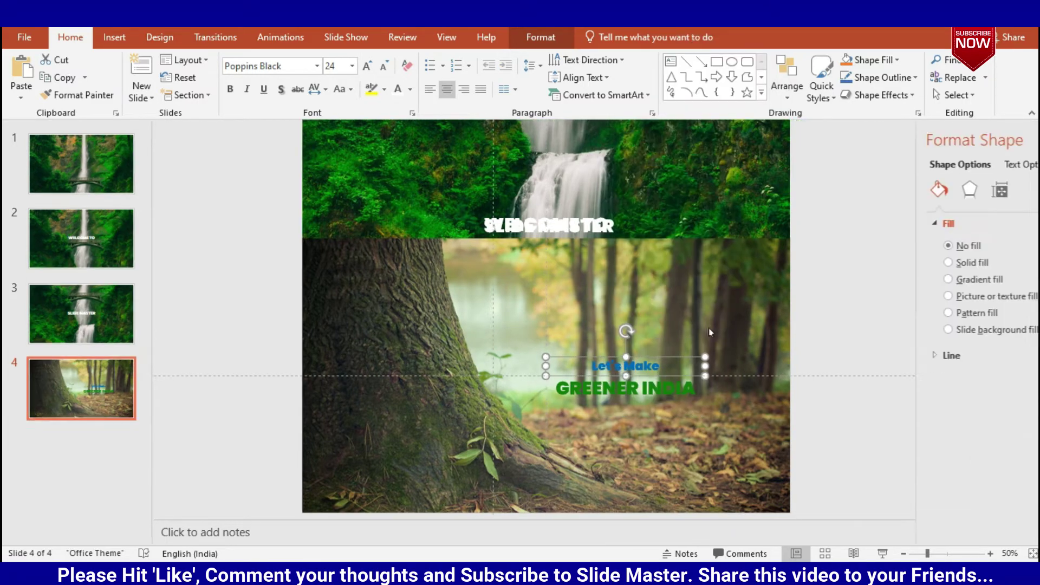
left_click(939, 164)
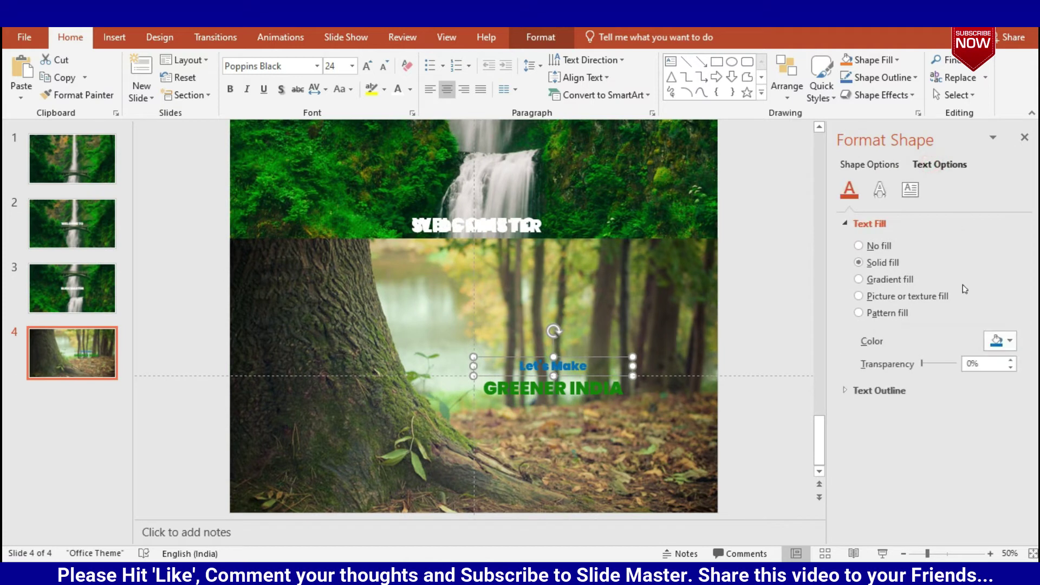
left_click(1010, 341)
left_click(1022, 463)
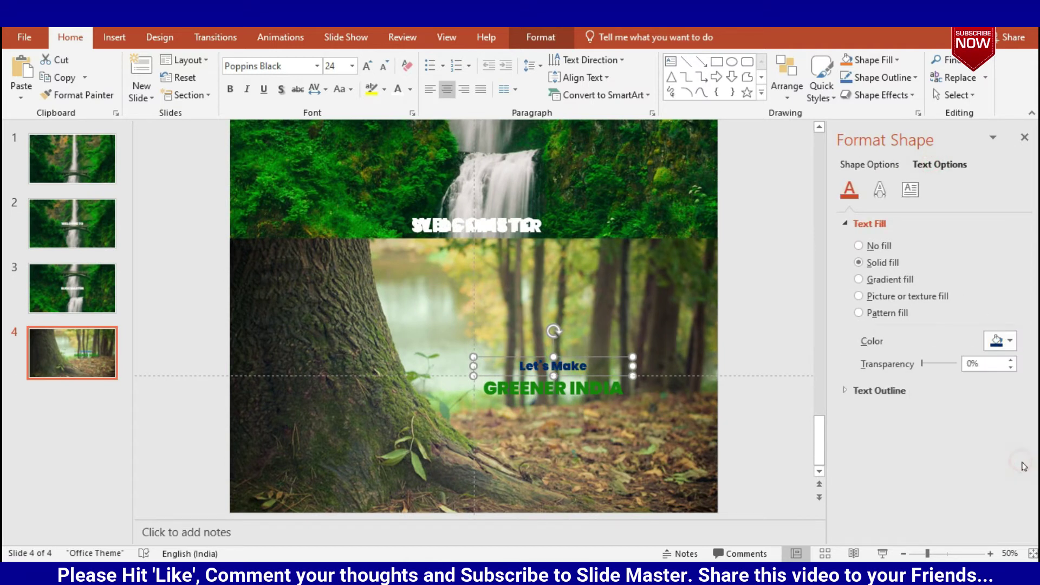
Set the GREENER INDIA text fill to a darker green, RGB 16/112/6
left_click(588, 392)
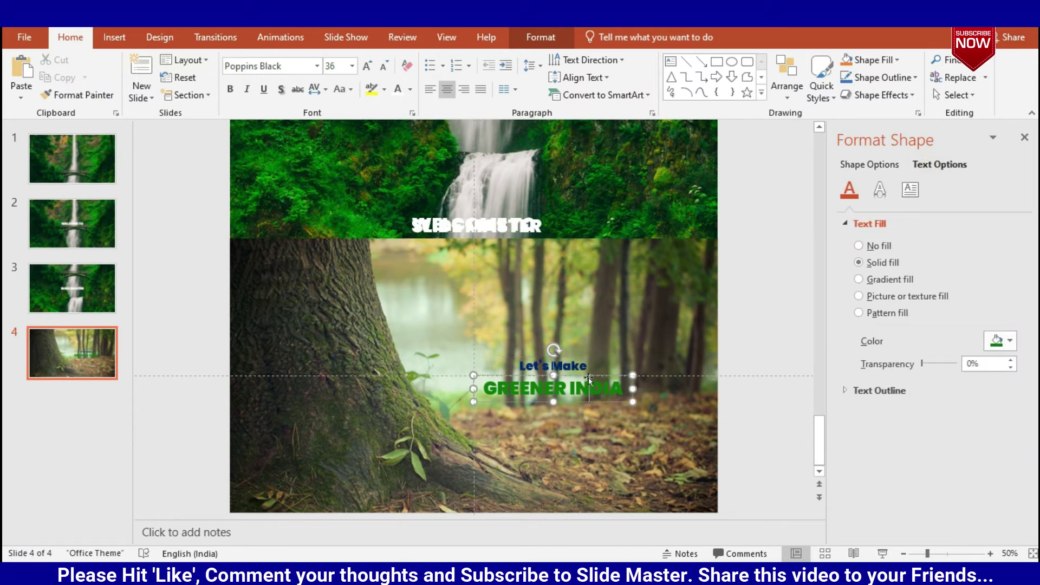
left_click(583, 374)
left_click(1007, 340)
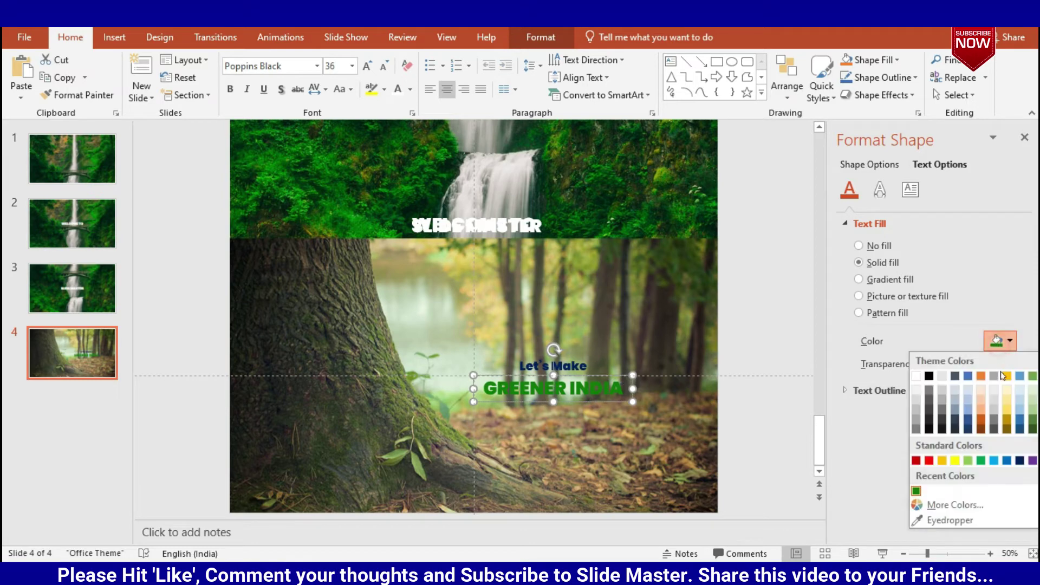
left_click(953, 505)
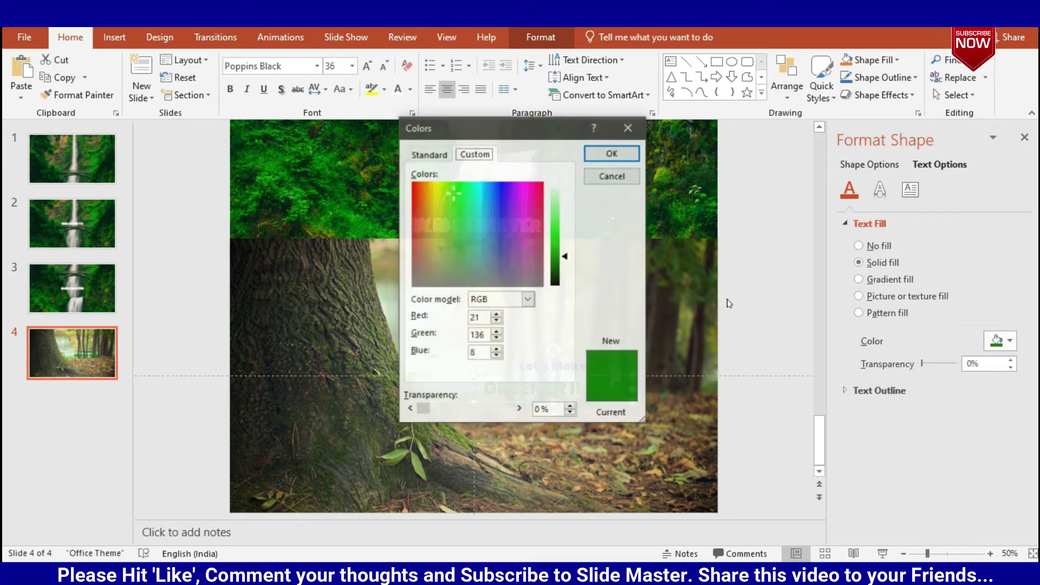
left_click_drag(566, 258, 567, 263)
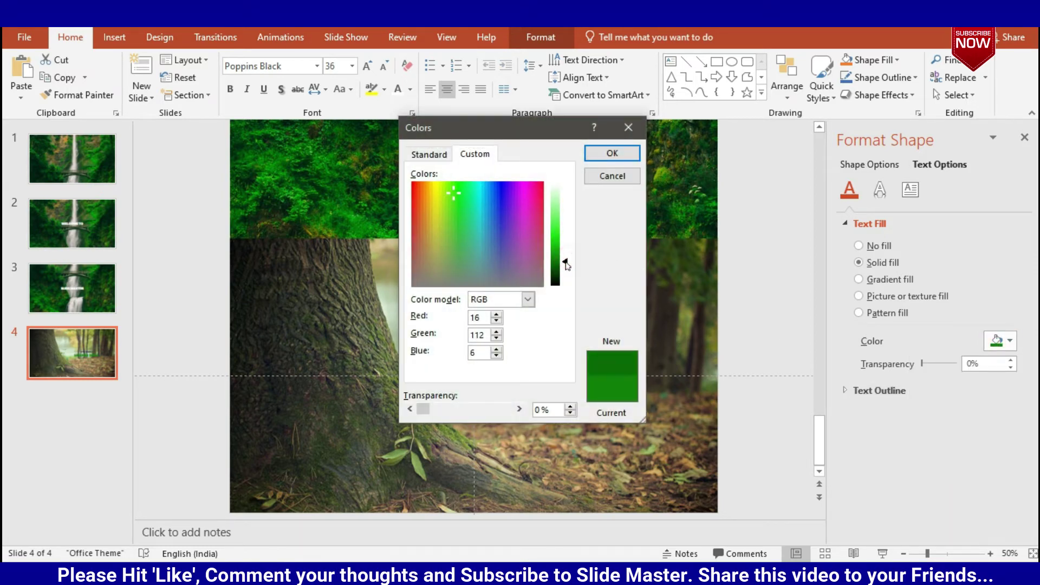
left_click(625, 162)
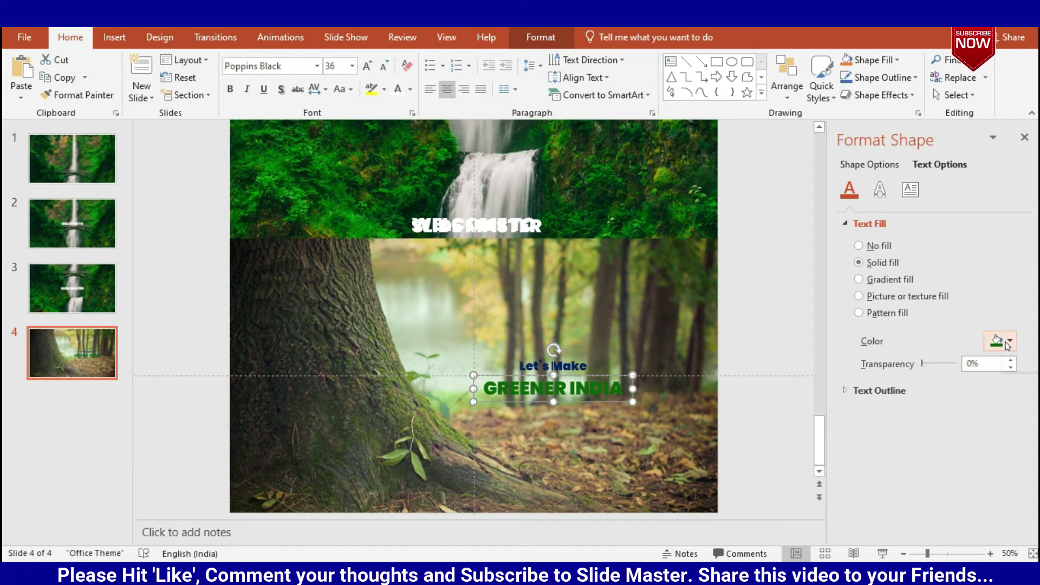
Give GREENER INDIA a solid white text outline at 0.75 pt
left_click(849, 390)
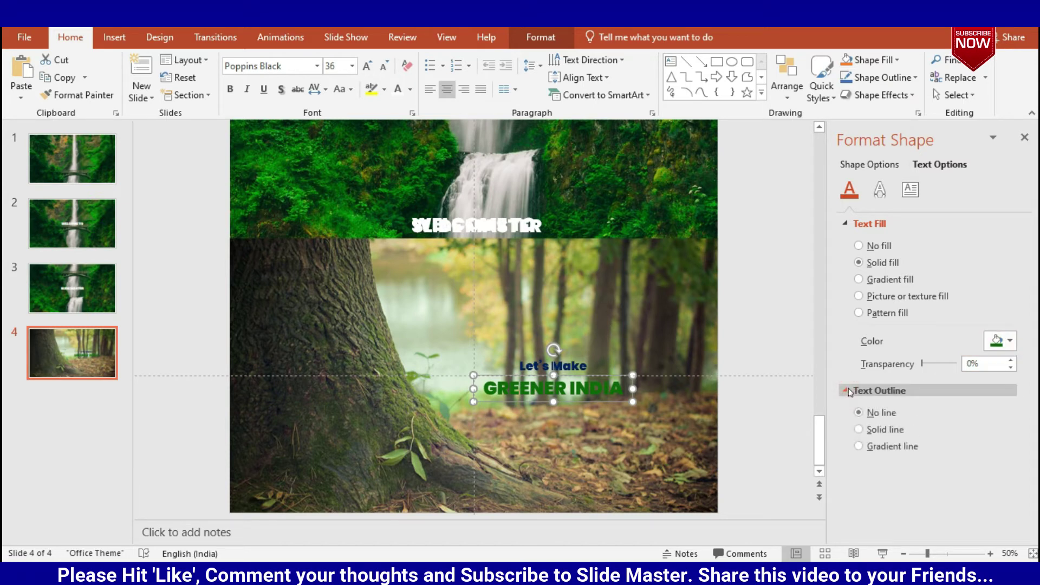
left_click(881, 429)
left_click(991, 476)
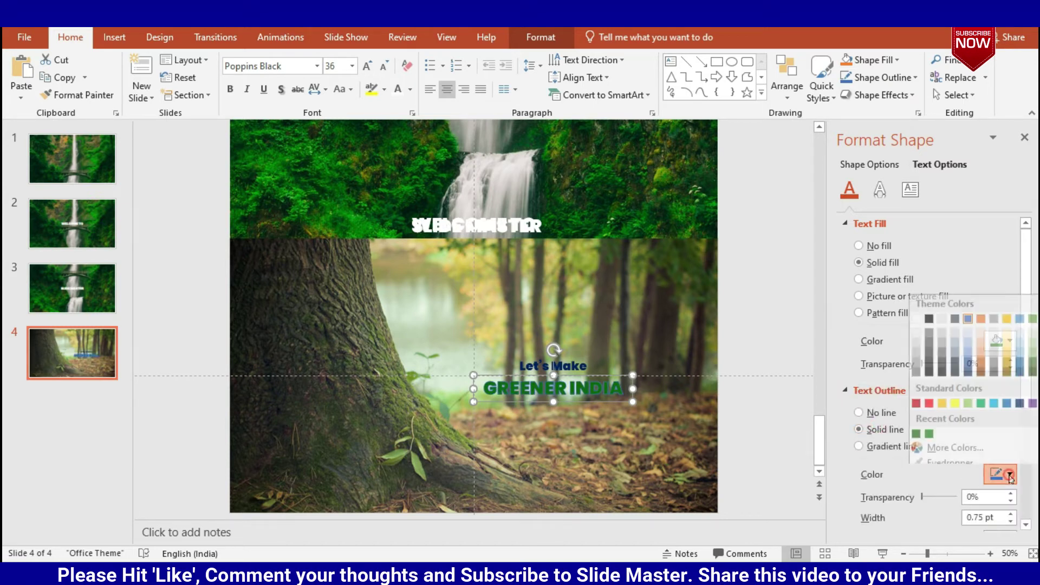
left_click(922, 309)
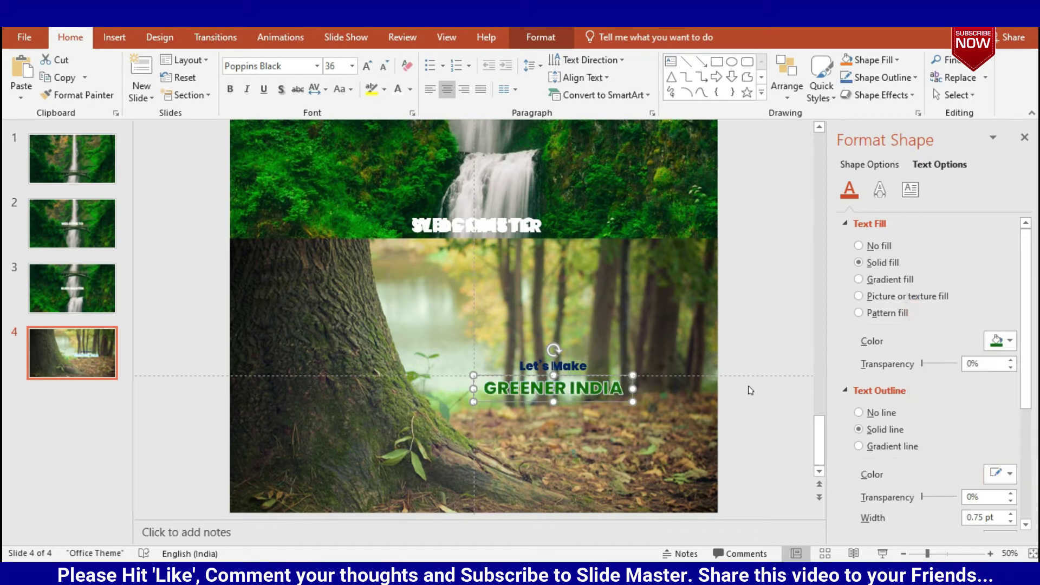
left_click(1010, 515)
left_click(1010, 515)
left_click(1011, 521)
left_click(1011, 522)
left_click(756, 410)
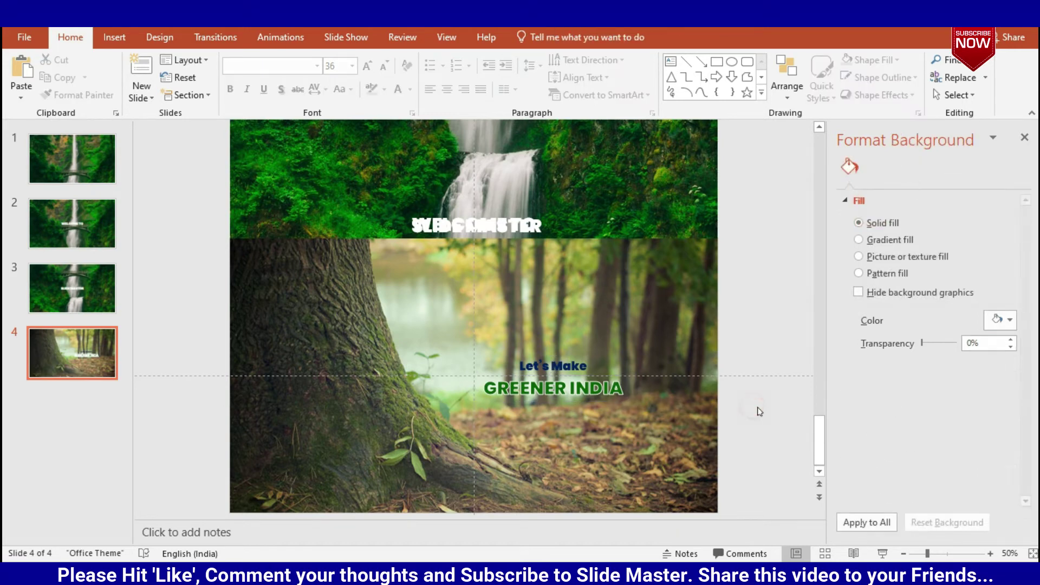
left_click(521, 366)
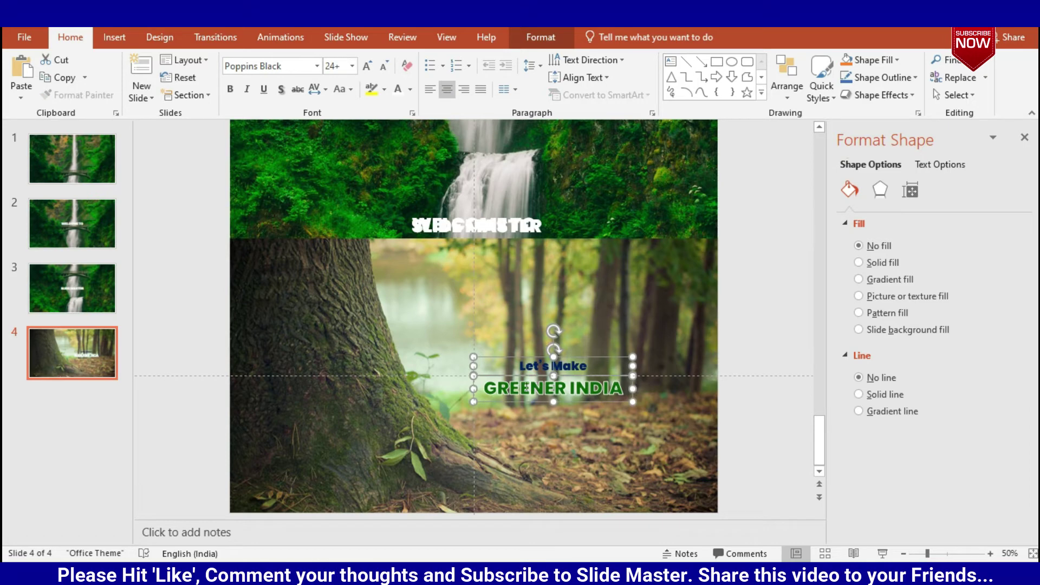
Delete the old Let's Make and GREENER INDIA text boxes from slide 3
left_click(72, 287)
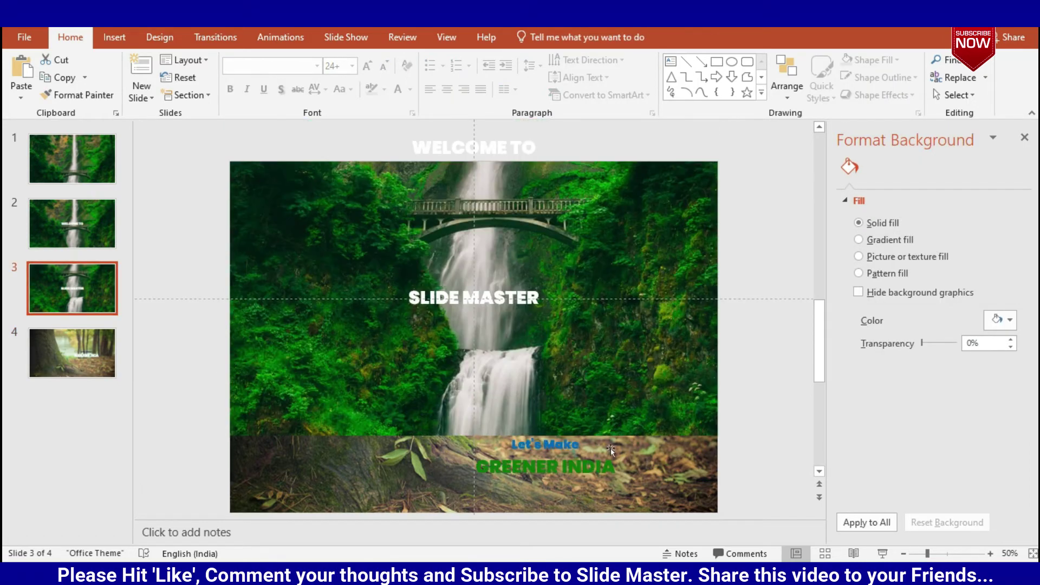
left_click(557, 443)
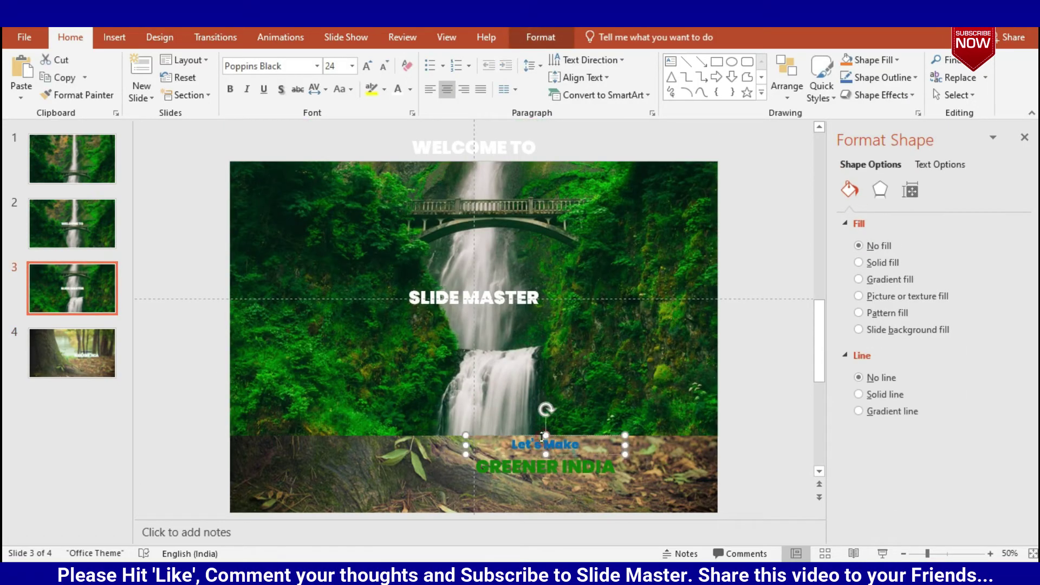
key("Delete")
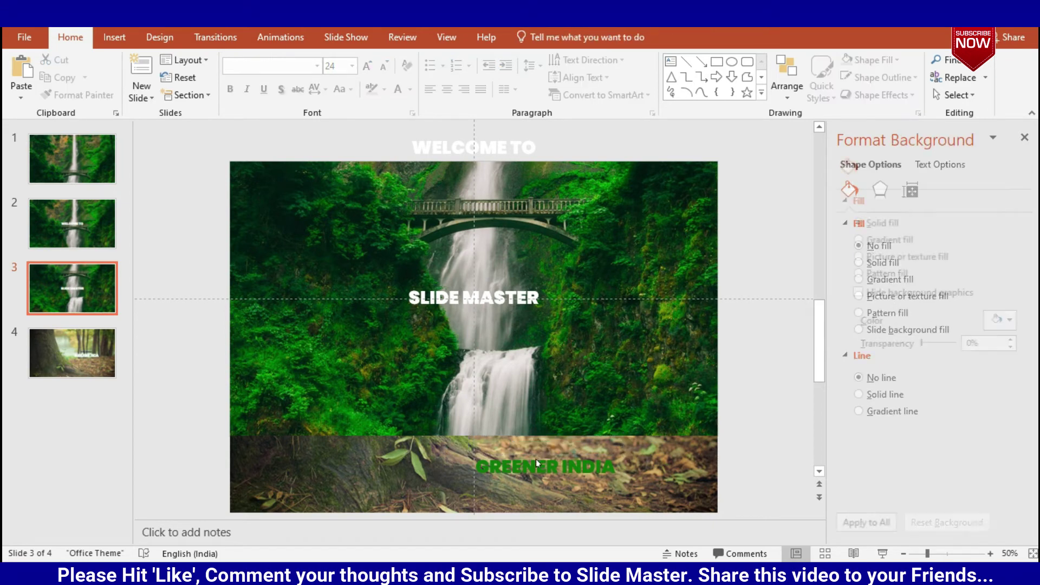
left_click(534, 459)
key("Delete")
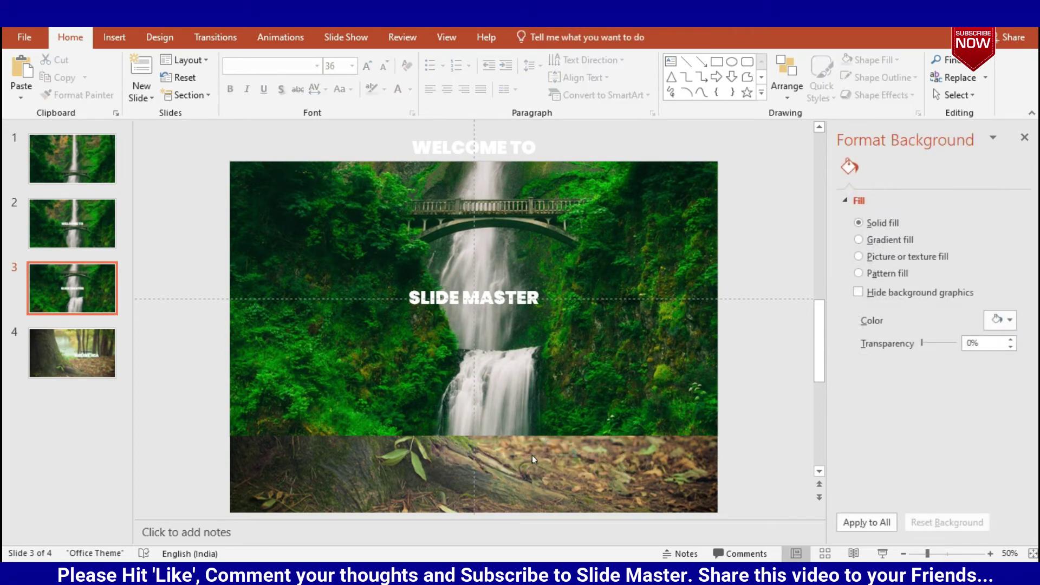
Paste the restyled text boxes onto slide 3 and move them down onto the forest strip
key("ctrl+v")
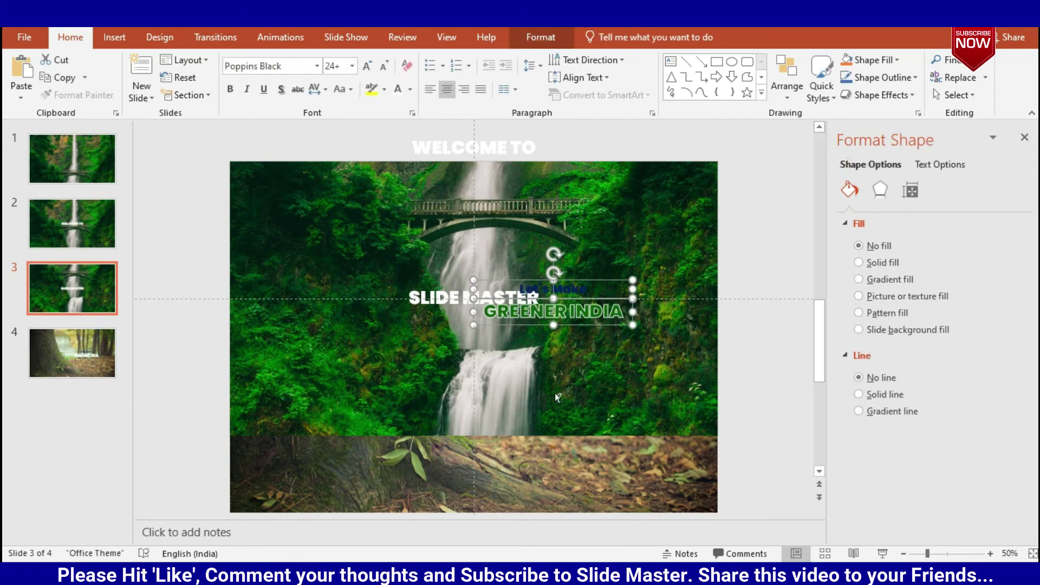
left_click_drag(576, 282, 580, 435)
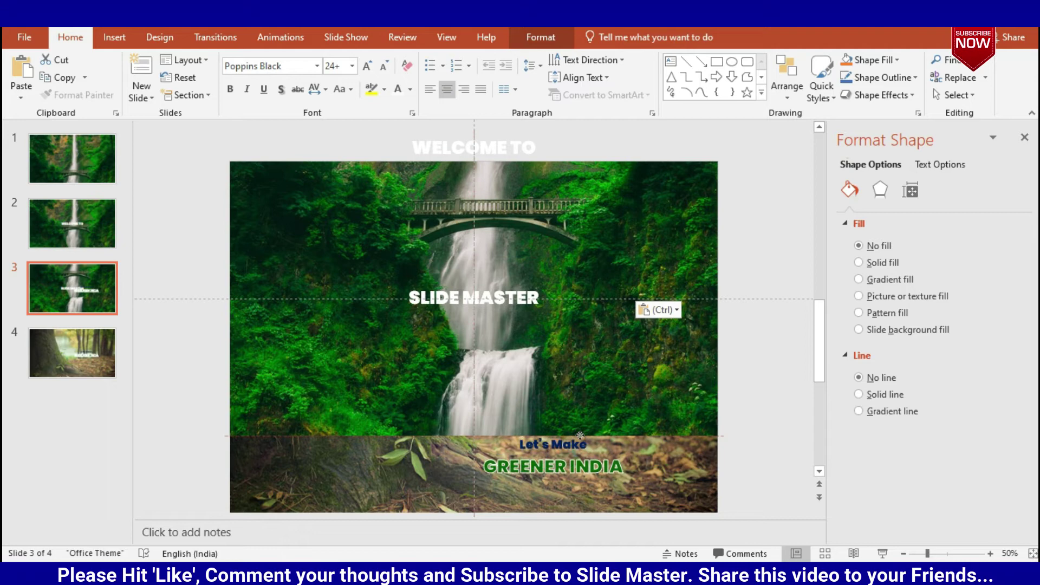
left_click(564, 397)
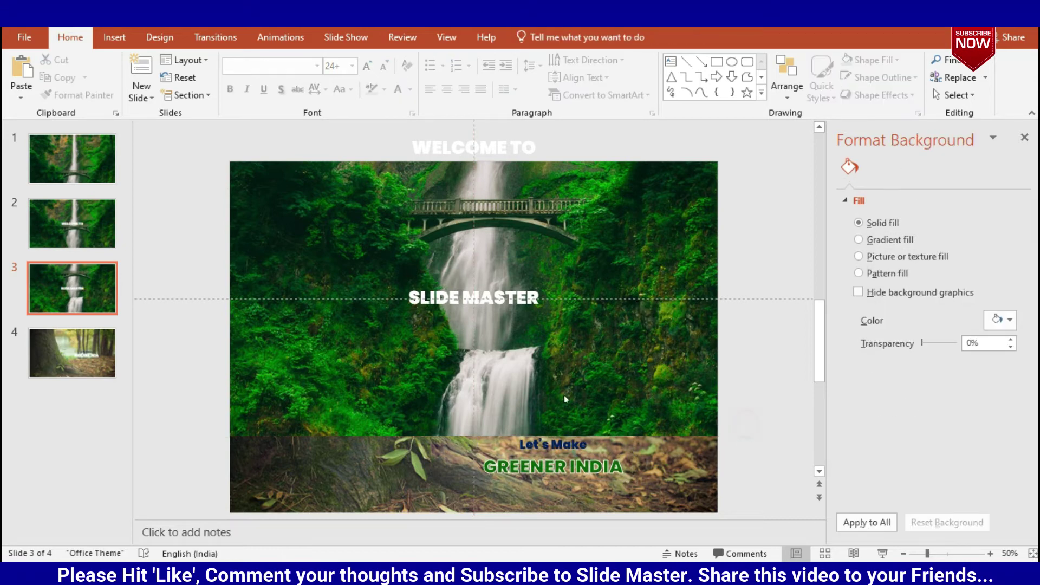
key("Home")
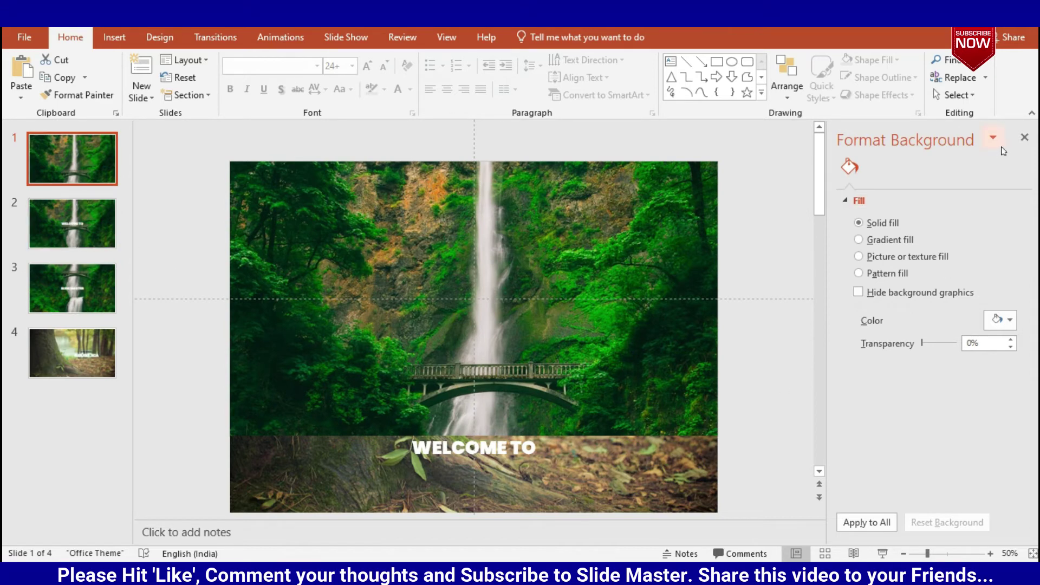
Close the Format Background pane and give slides 2, 3 and 4 the Morph transition
left_click(1024, 137)
left_click(101, 249)
left_click(84, 319, "shift")
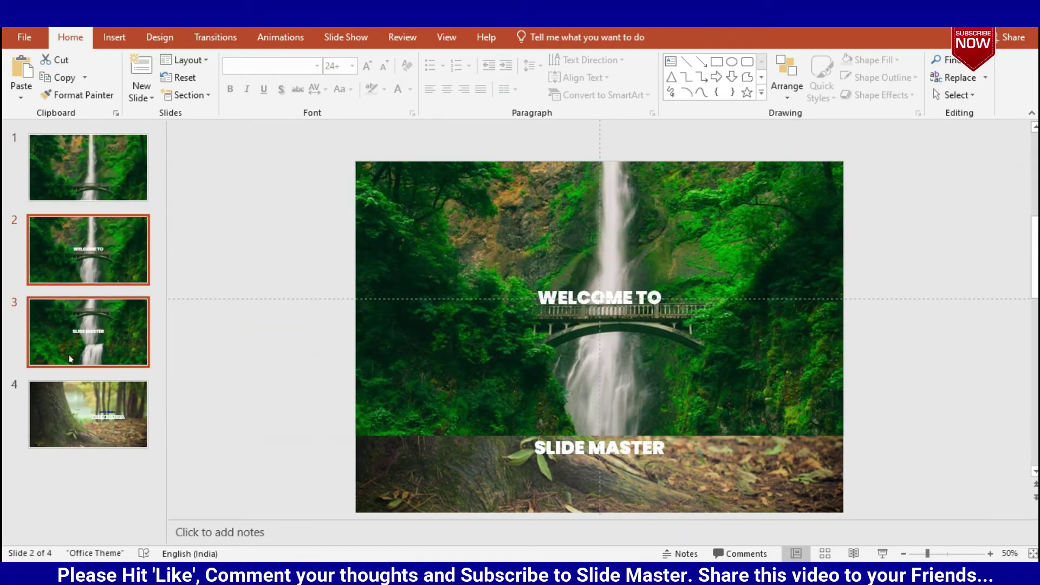
left_click(69, 405, "shift")
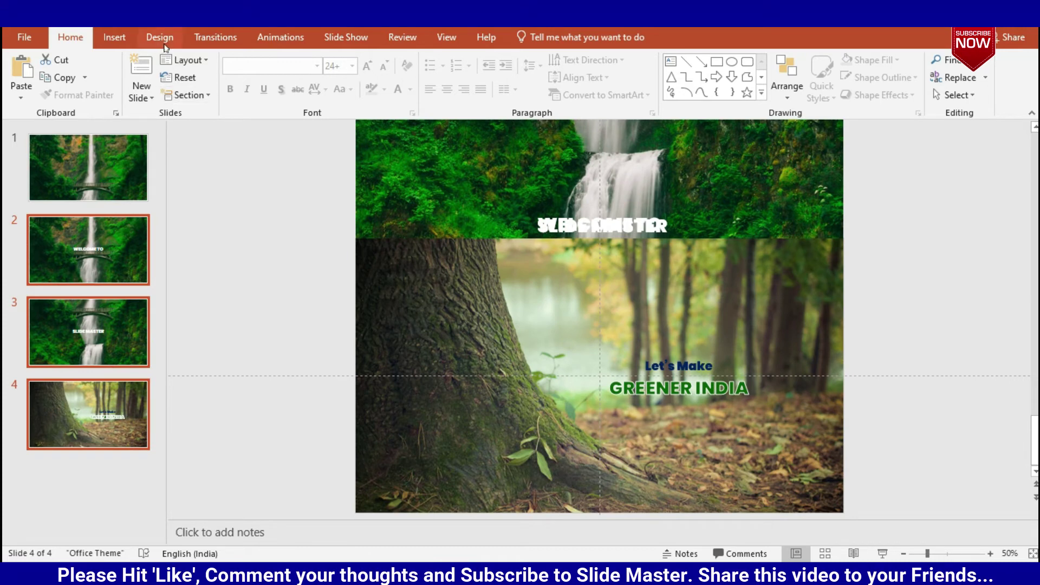
left_click(216, 37)
left_click(139, 74)
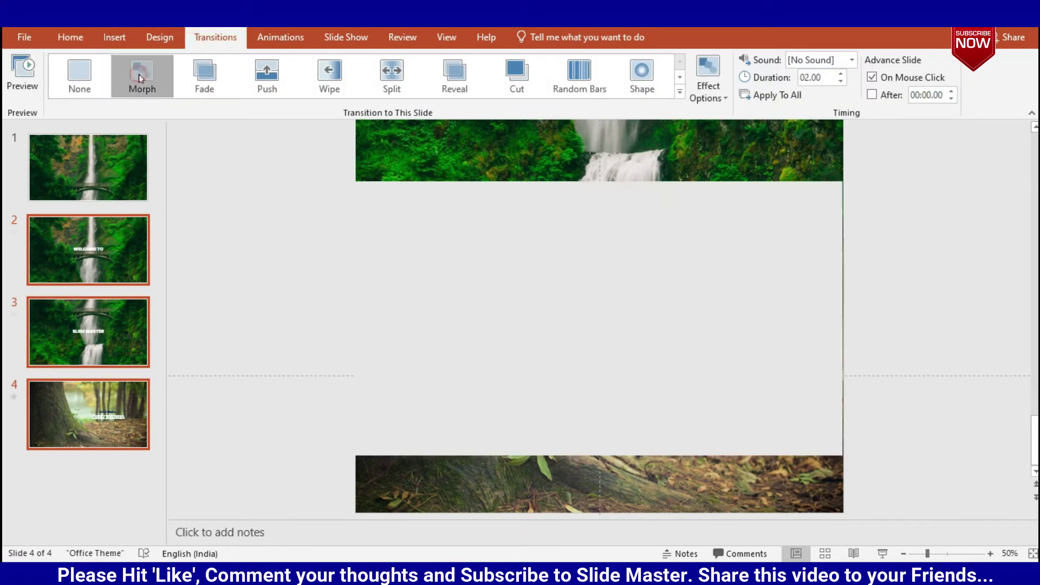
left_click(102, 170)
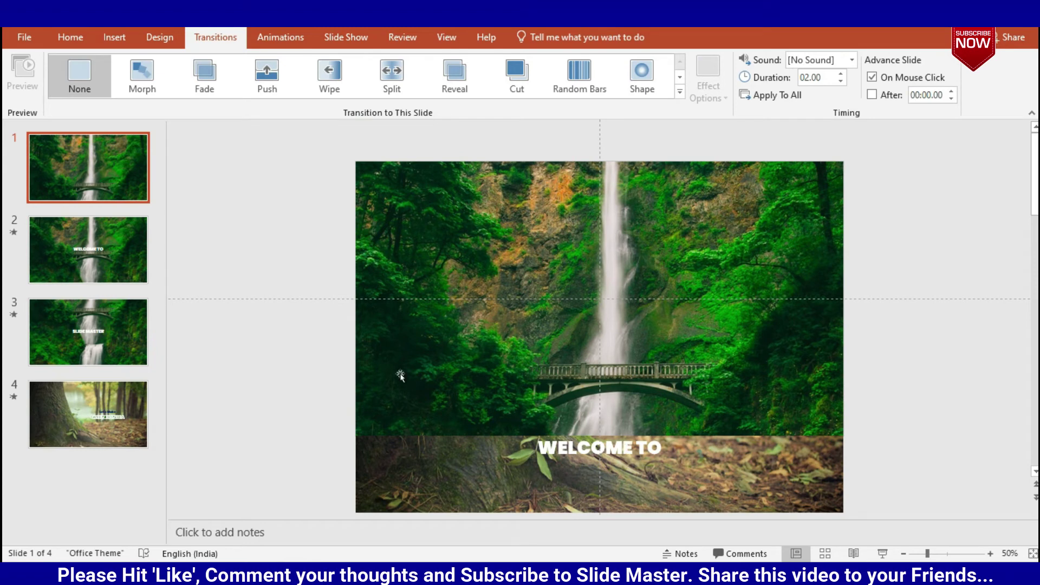
left_click(93, 391)
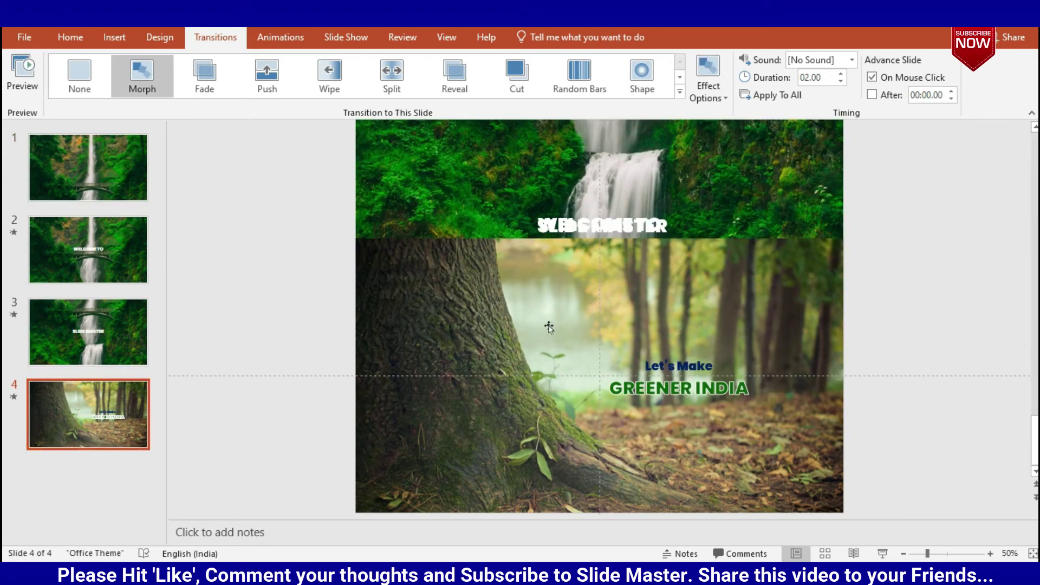
scroll(589, 323, "up", 2, "ctrl")
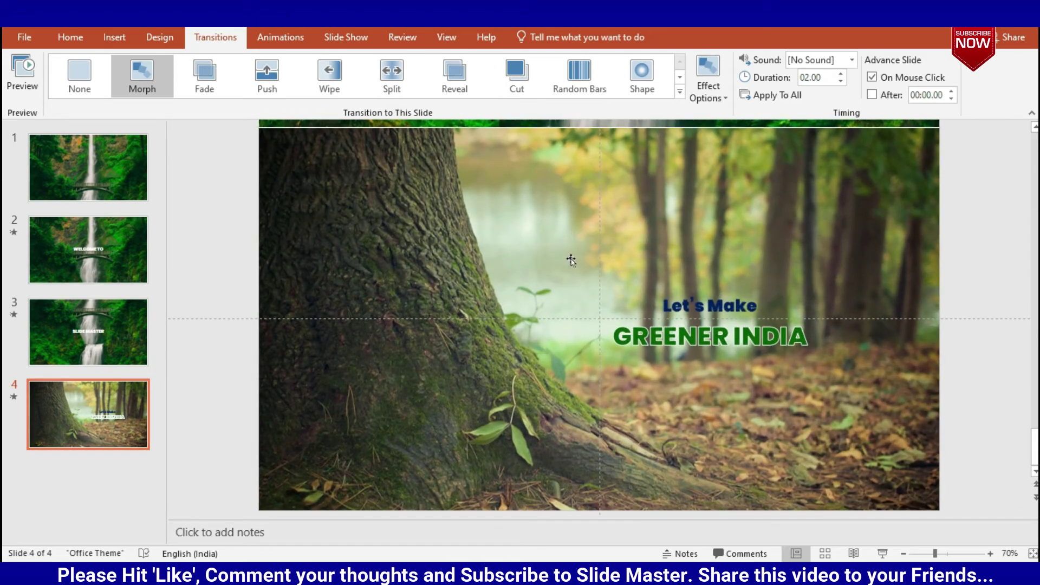
scroll(571, 260, "up", 3, "ctrl")
scroll(573, 239, "up", 3)
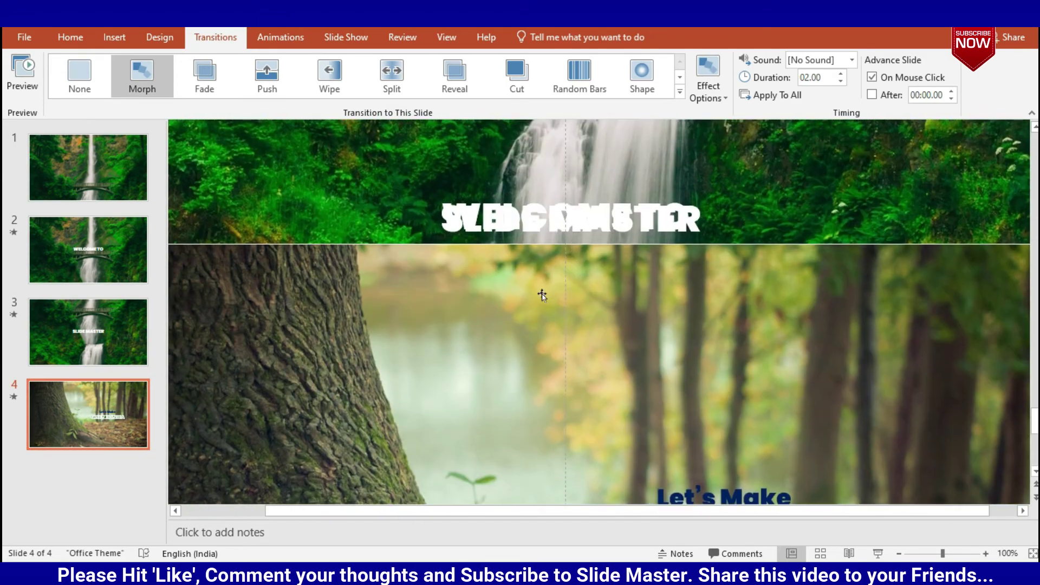
left_click(542, 295)
left_click_drag(555, 324, 556, 322)
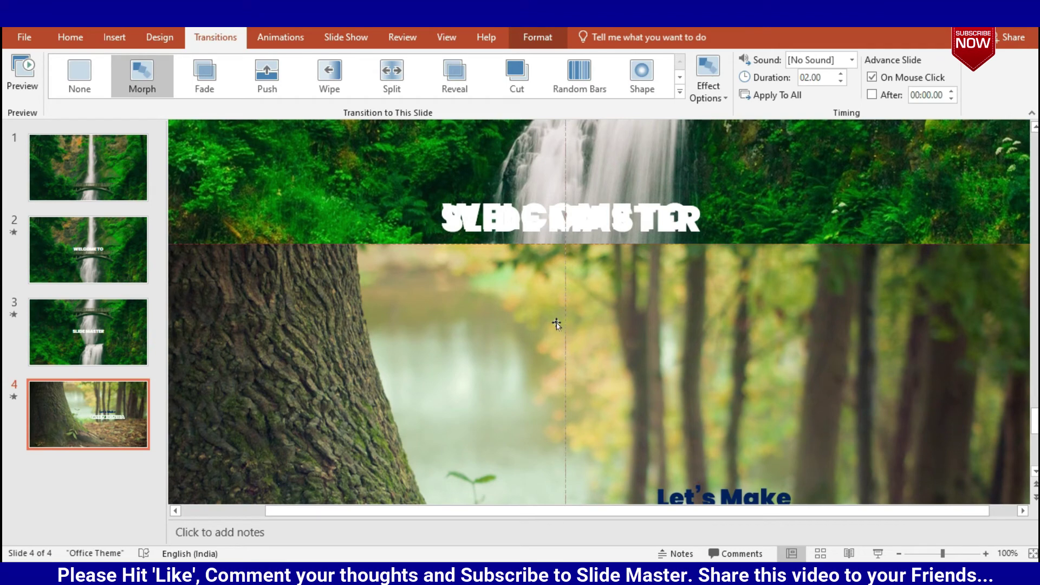
scroll(556, 324, "up", 3)
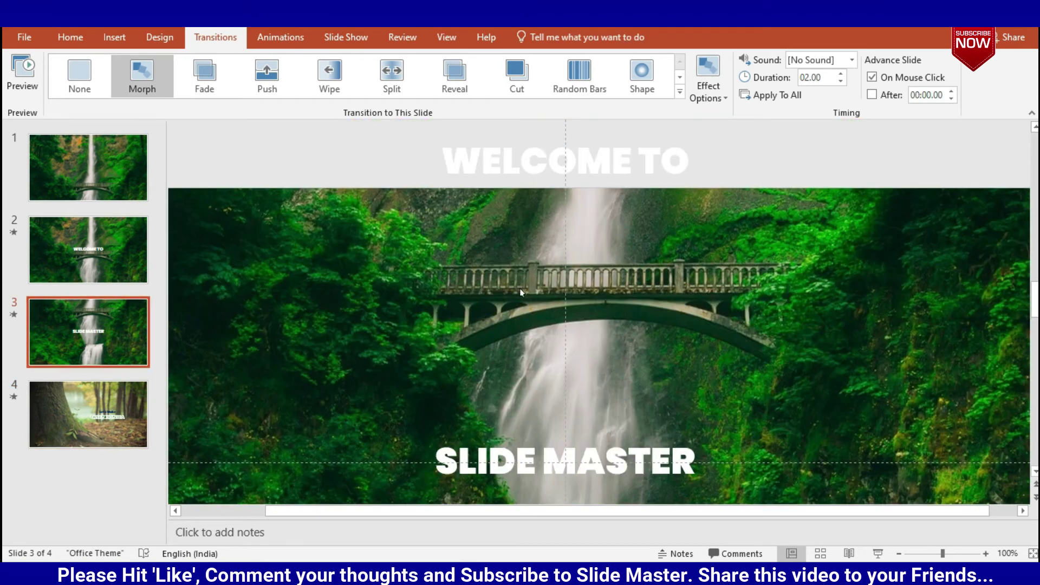
scroll(520, 293, "down", 3, "ctrl")
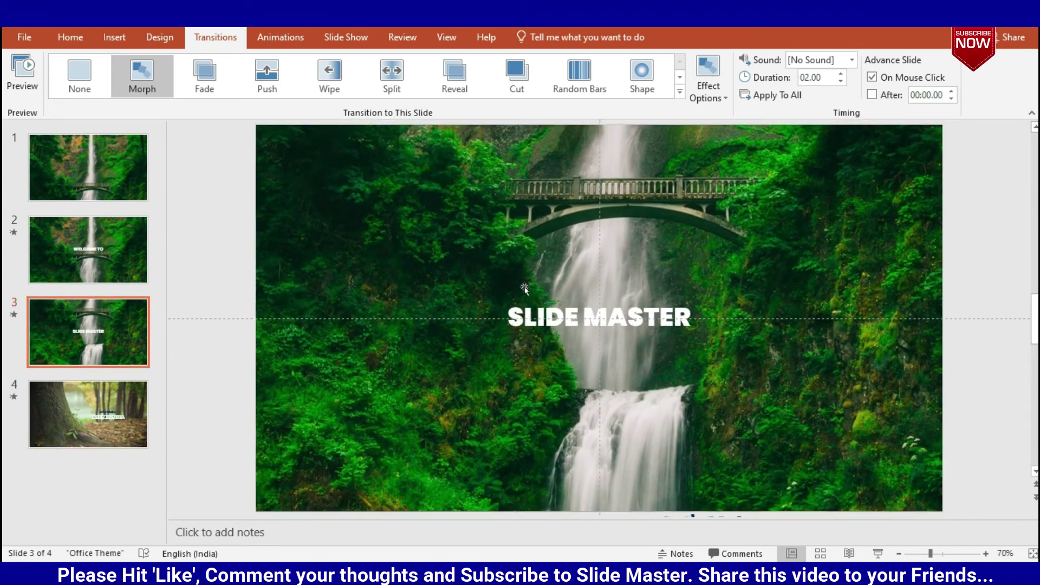
left_click(555, 229)
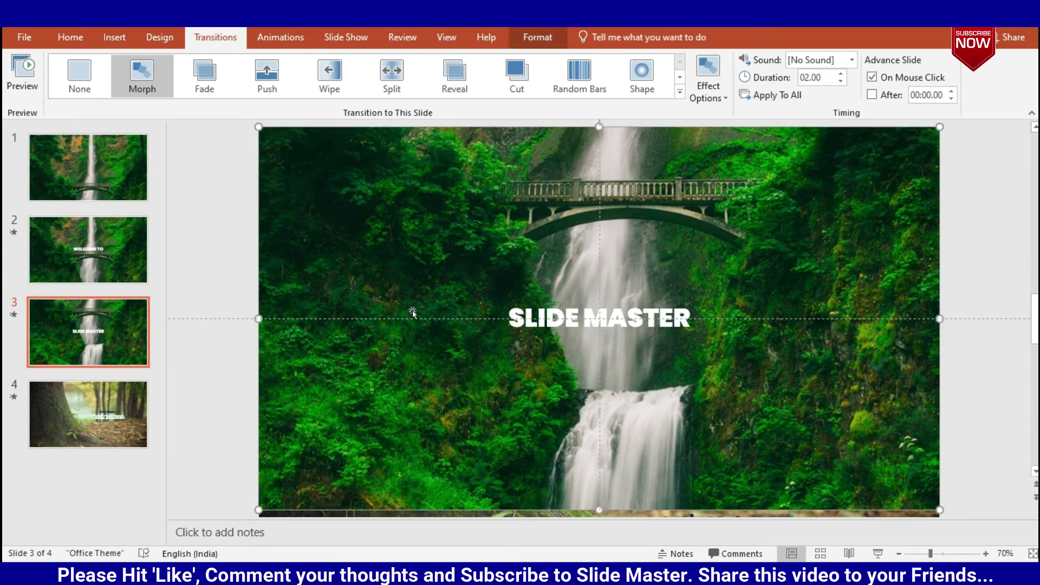
left_click(106, 169)
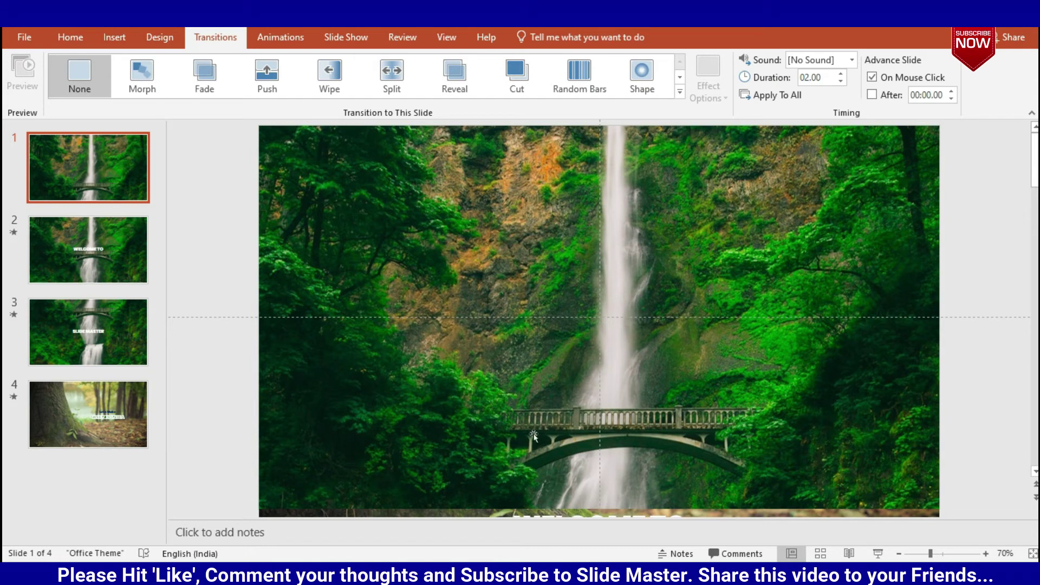
left_click(130, 401)
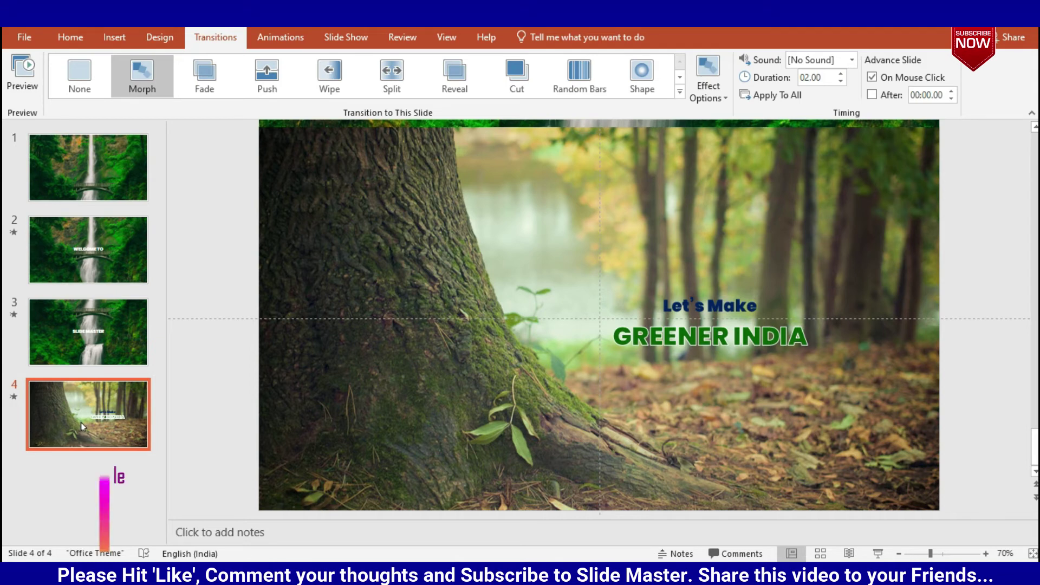
Duplicate slide 4 as slide 5, then drag the misty forest photo from Downloads onto slide 4
key("ctrl+d")
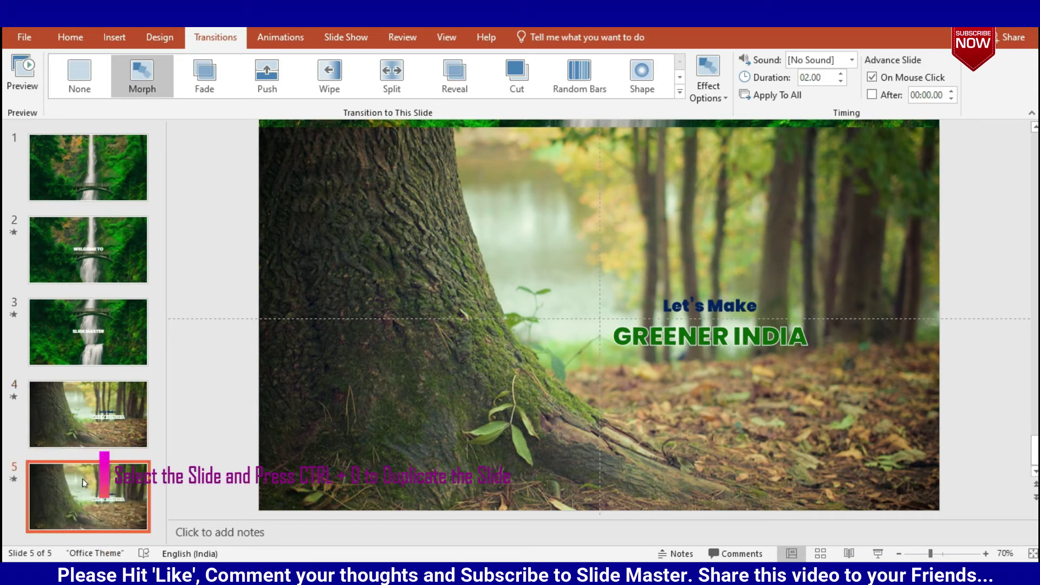
left_click(87, 418)
key("alt+Tab")
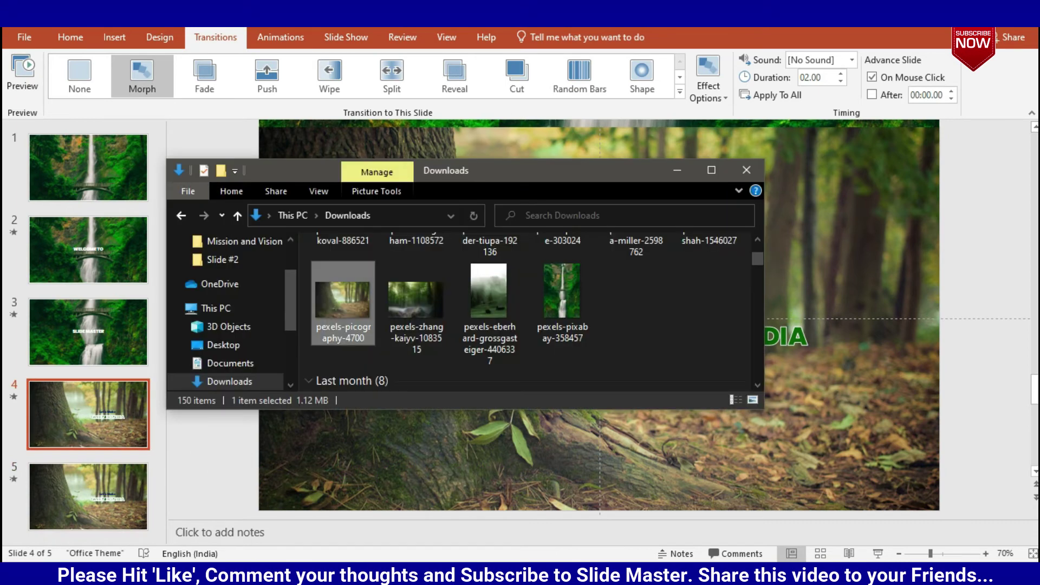
left_click(415, 302)
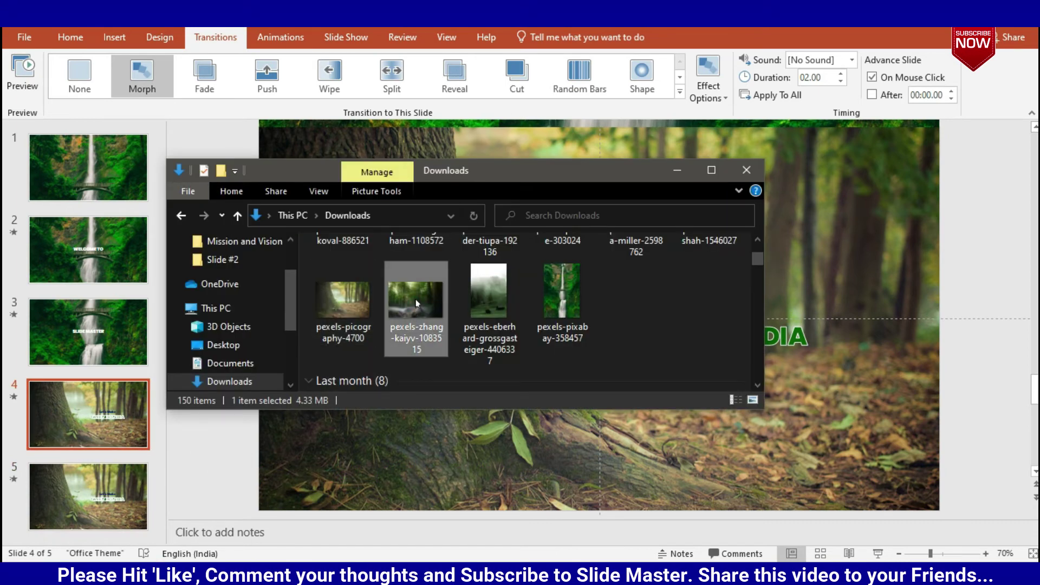
left_click_drag(416, 296, 119, 426)
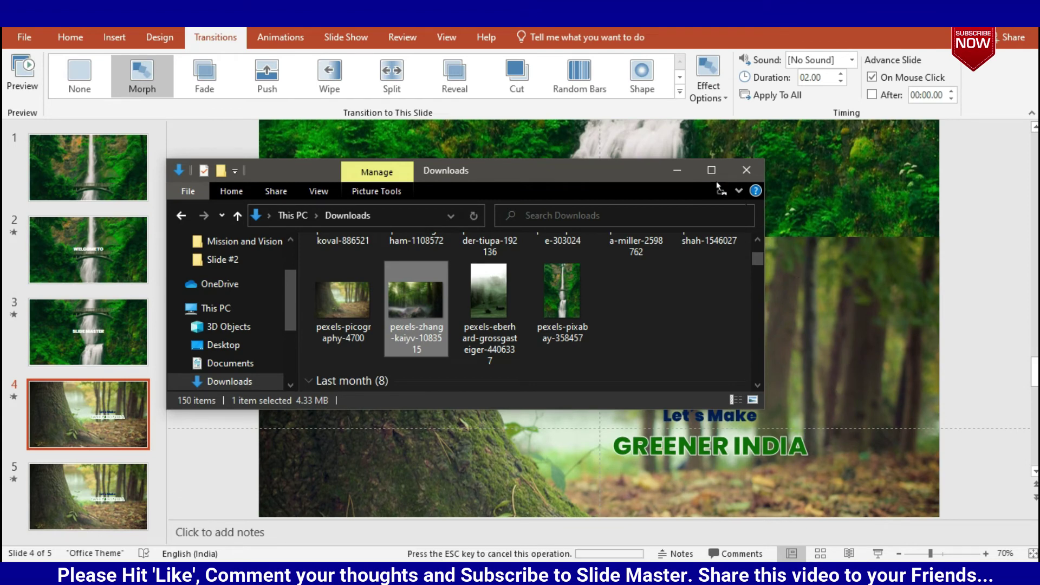
Crop the misty forest photo to a 16:9 aspect ratio
left_click(677, 170)
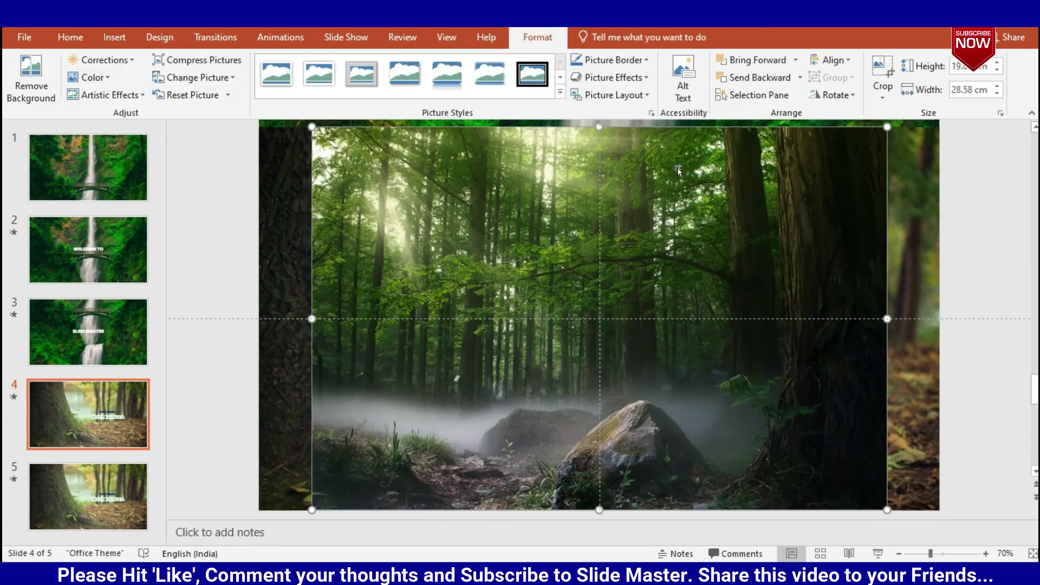
left_click(882, 93)
mouse_move(918, 151)
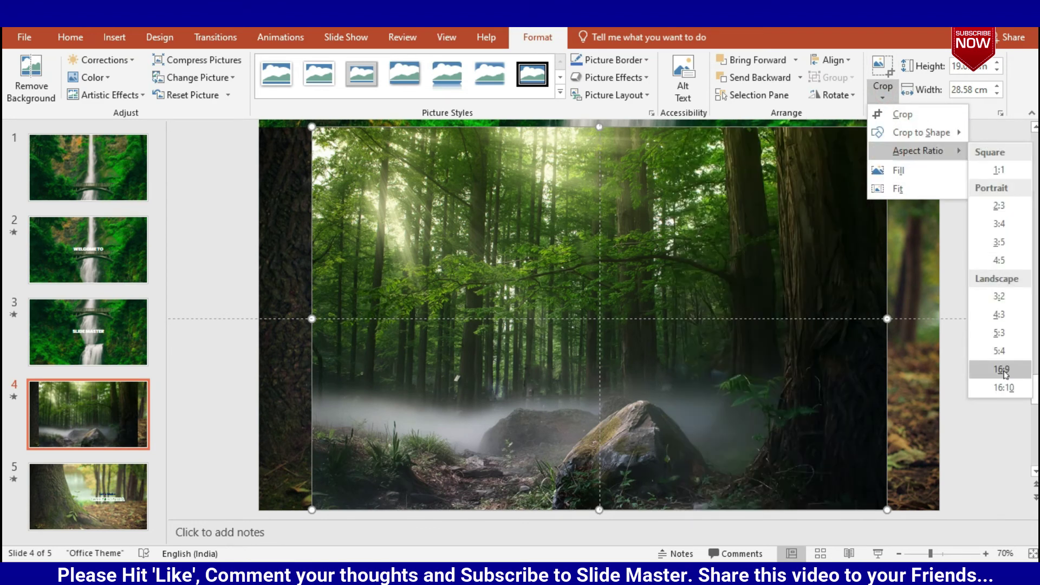
left_click(1001, 369)
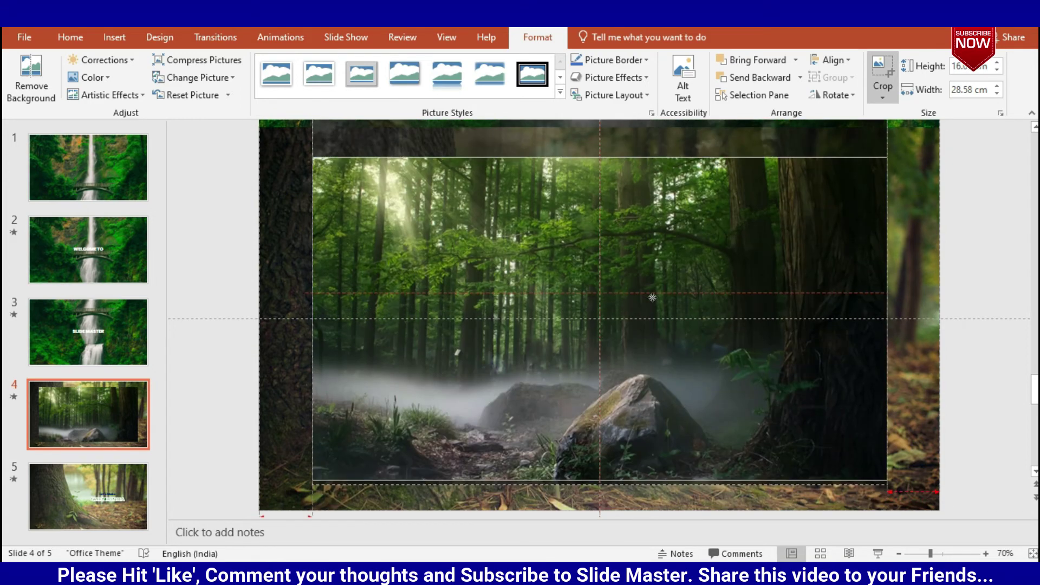
mouse_move(656, 340)
left_mouse_down()
mouse_move(650, 309)
mouse_move(658, 316)
left_mouse_up()
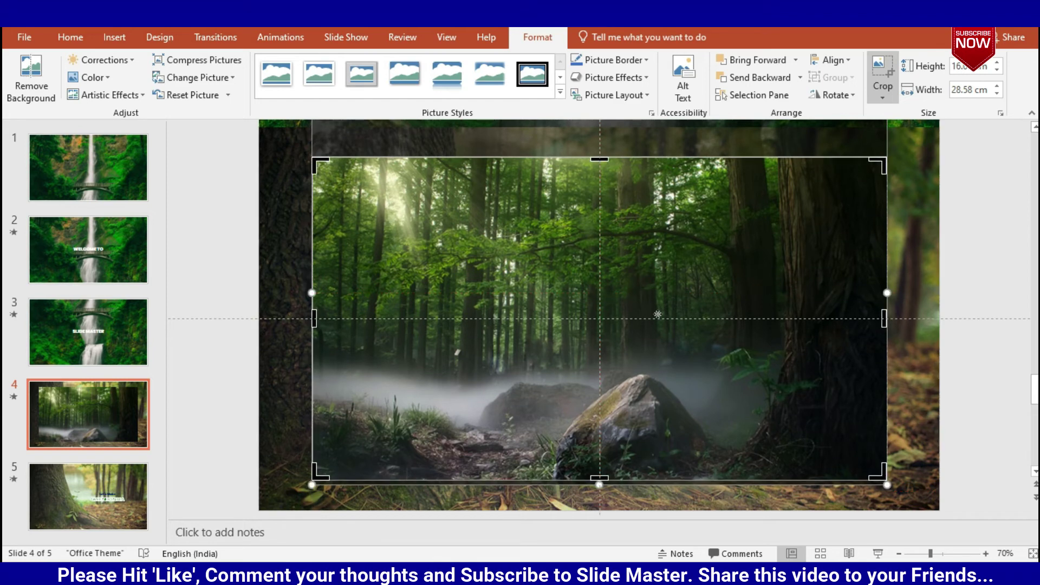
left_click(1001, 273)
left_click(628, 314)
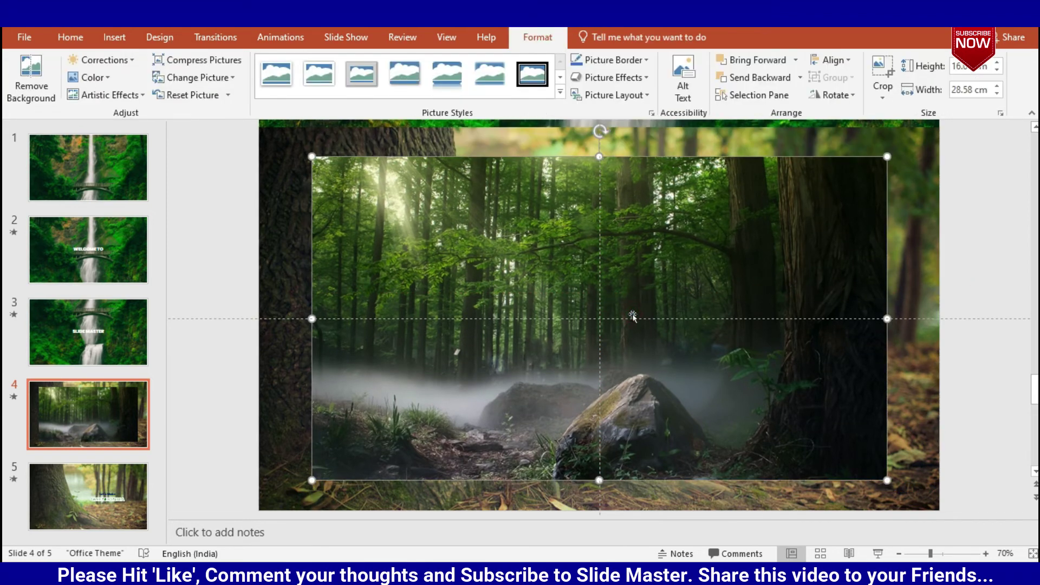
Widen the photo to the full slide width (33.87 cm) and park it just below slide 4
scroll(665, 358, "down", 4, "ctrl")
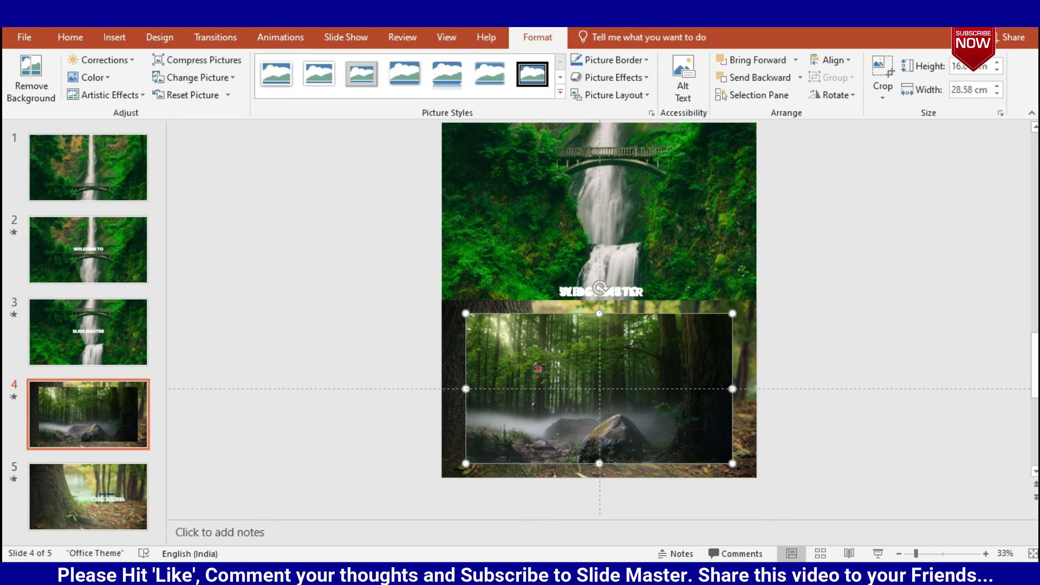
left_click_drag(539, 369, 514, 353)
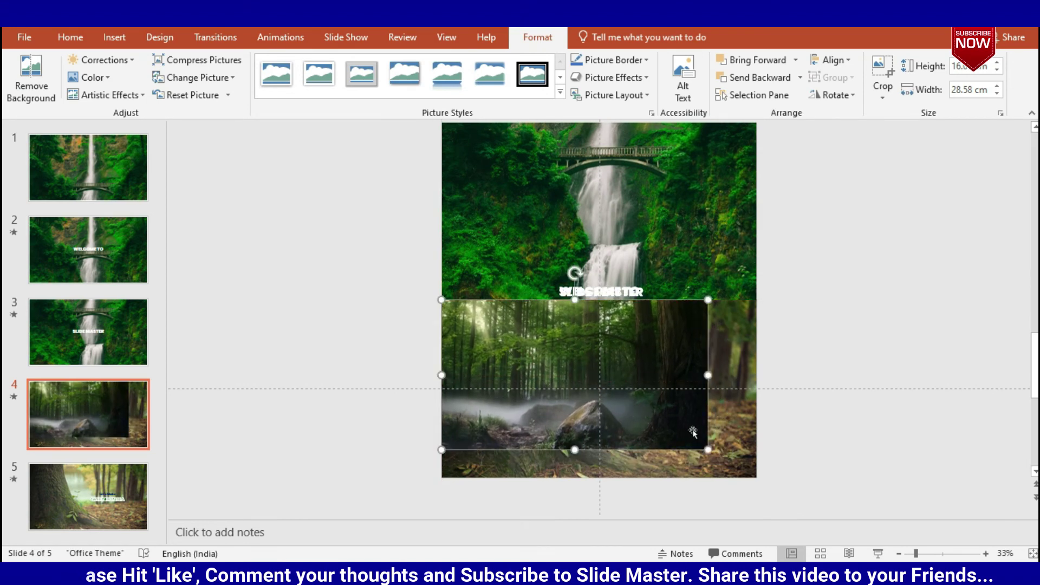
left_click_drag(707, 449, 753, 476)
left_click_drag(569, 362, 566, 534)
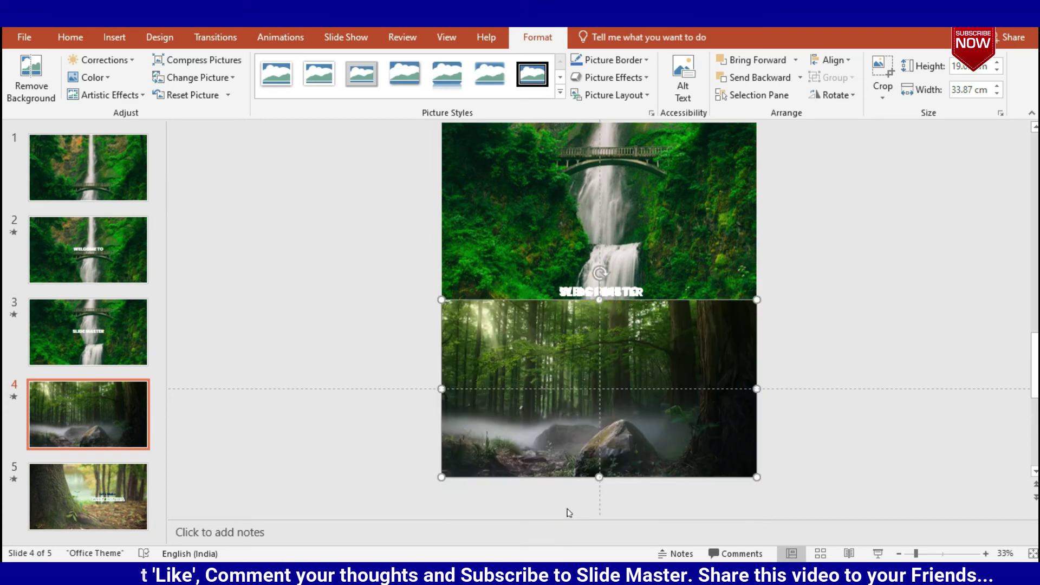
left_click_drag(583, 367, 581, 500)
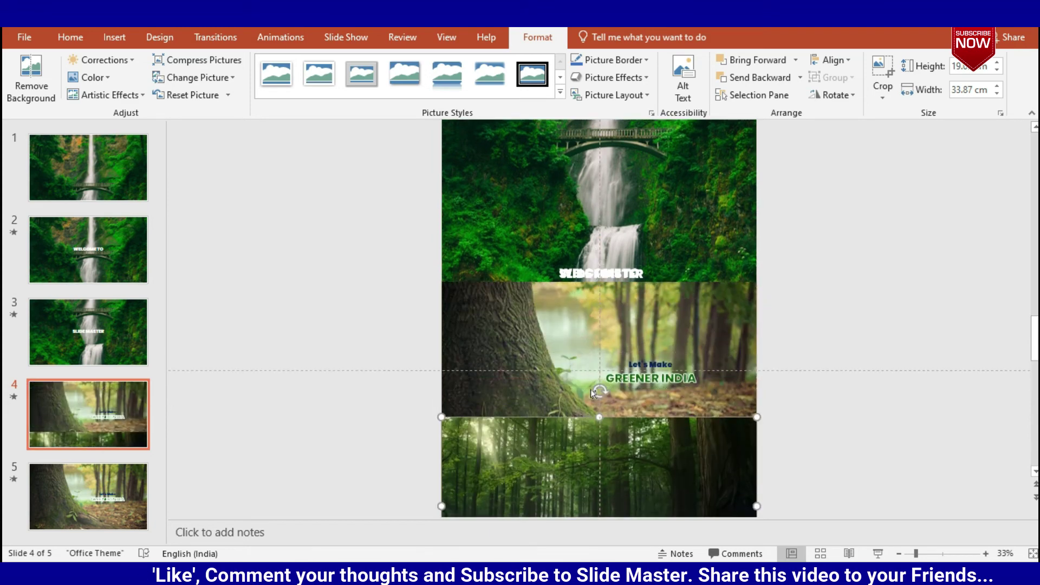
scroll(594, 395, "down", 1)
left_click_drag(591, 391, 598, 418)
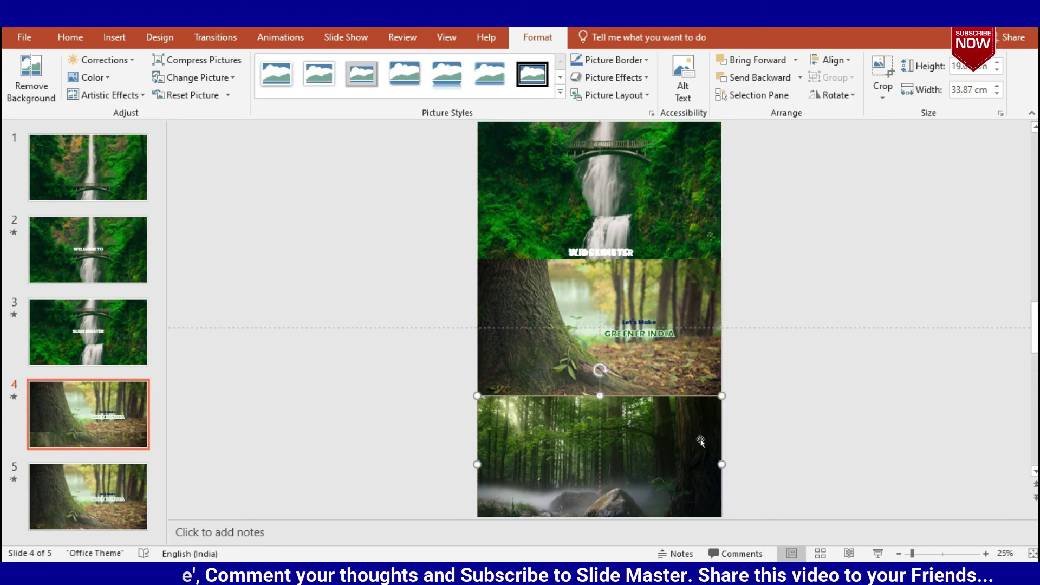
left_click(778, 430)
scroll(658, 404, "up", 4)
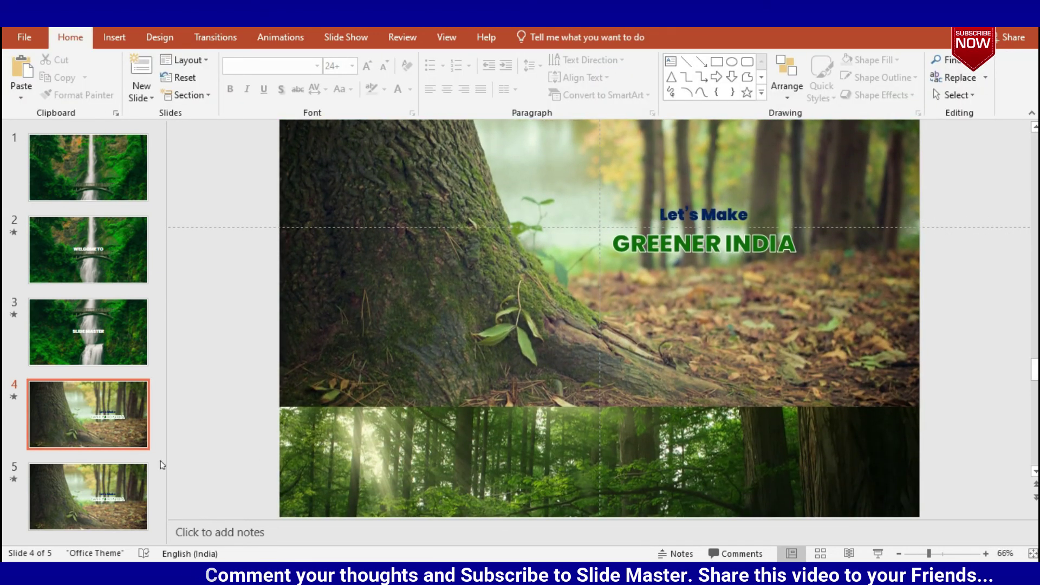
Paste the forest photo from below slide 4 onto slide 5 and drag it up over most of the slide
left_click(86, 417)
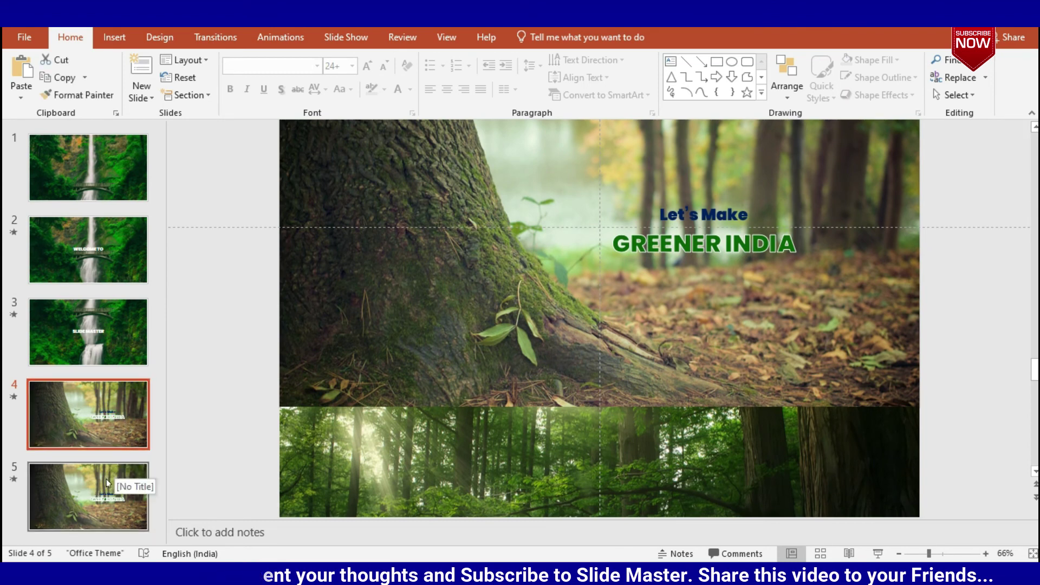
left_click(578, 459)
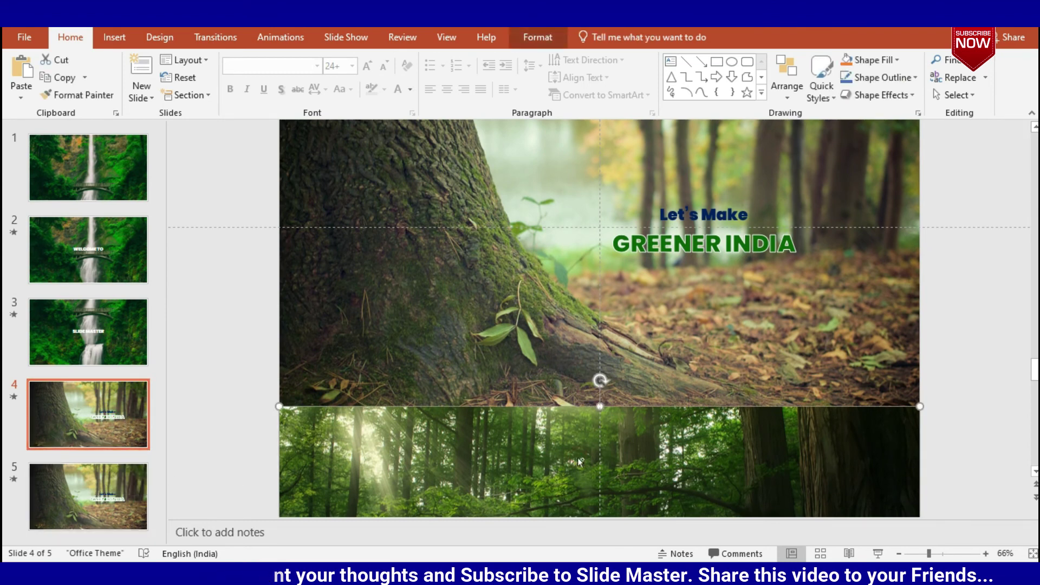
left_click(74, 475)
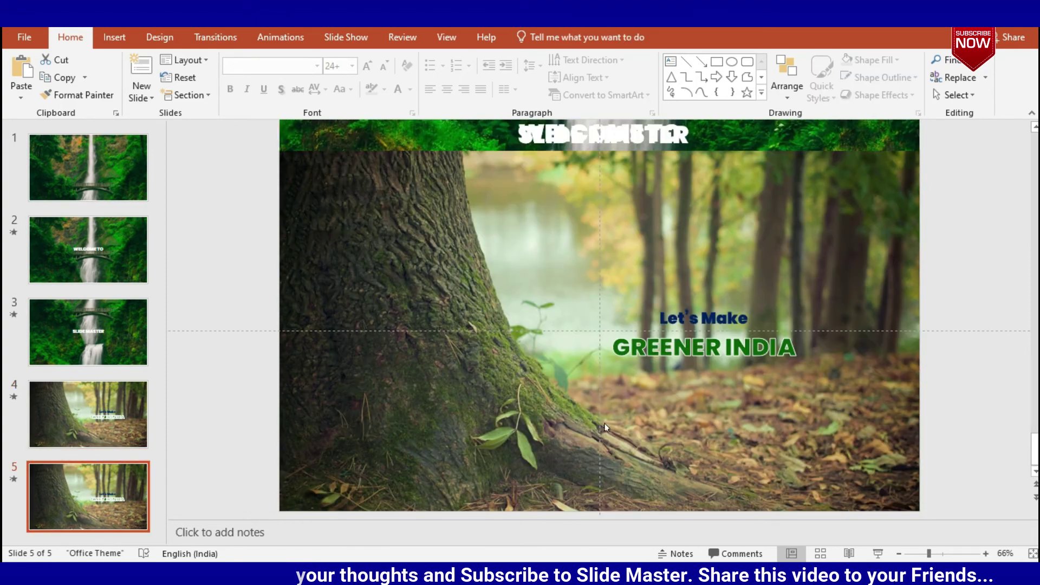
key("ctrl+v")
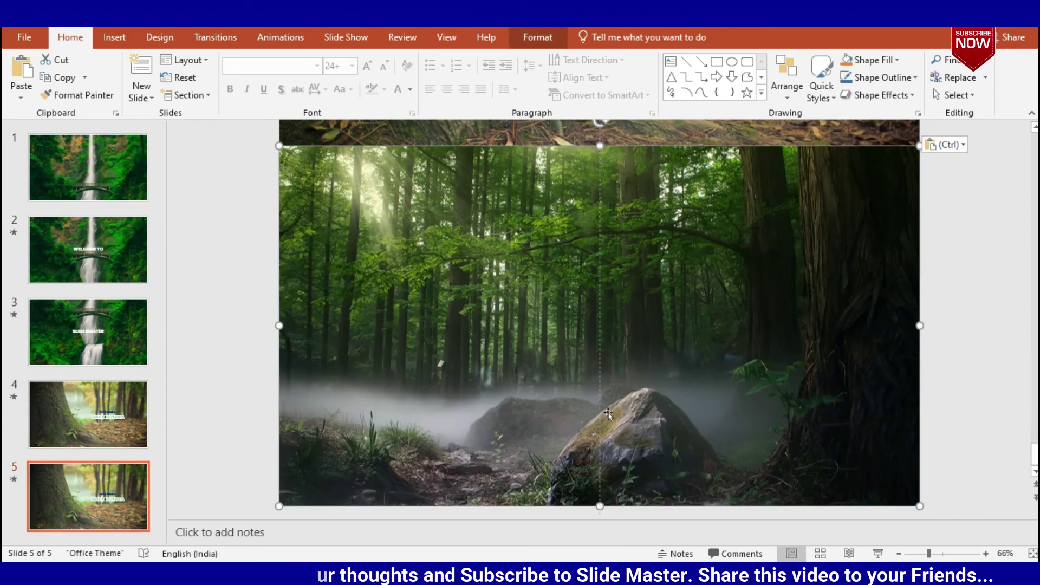
key("Down")
key("Down")
key("Down")
key("Down")
key("Down")
key("Down")
key("Down")
key("Down")
key("Down")
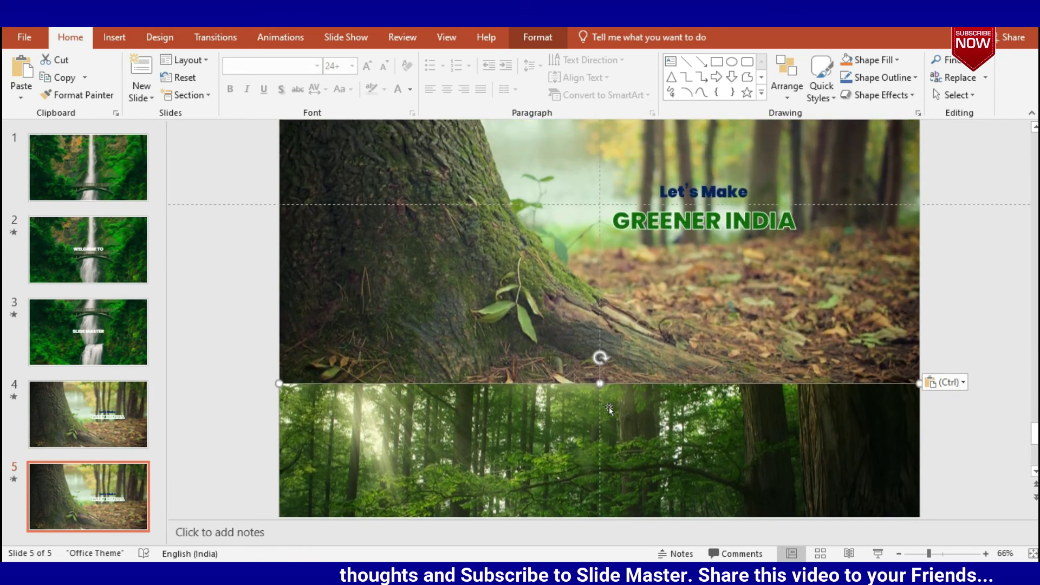
key("Down")
key("Down")
key("Down")
key("Down")
scroll(609, 411, "down", 1)
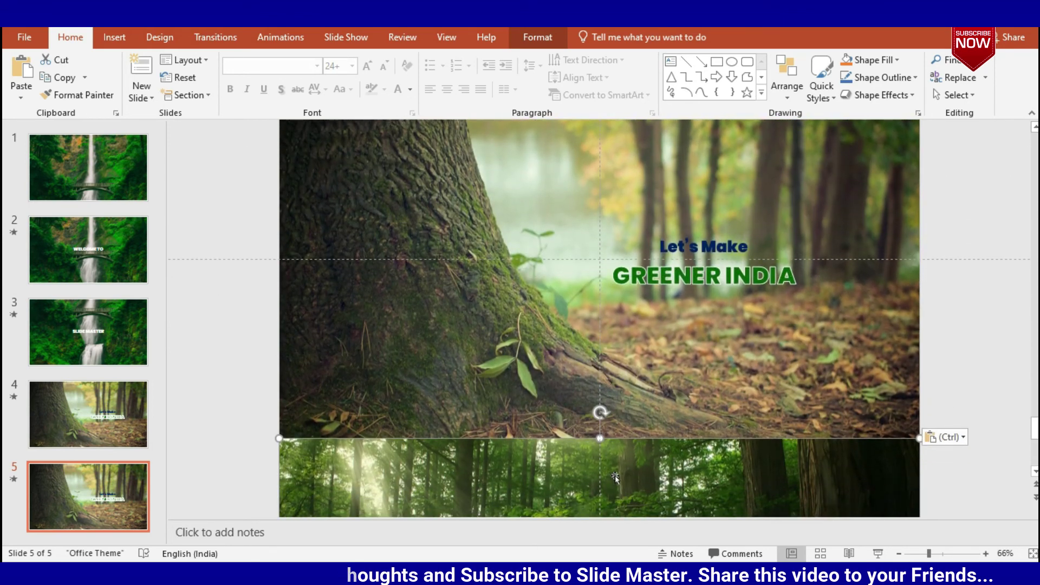
left_click_drag(615, 484, 612, 205)
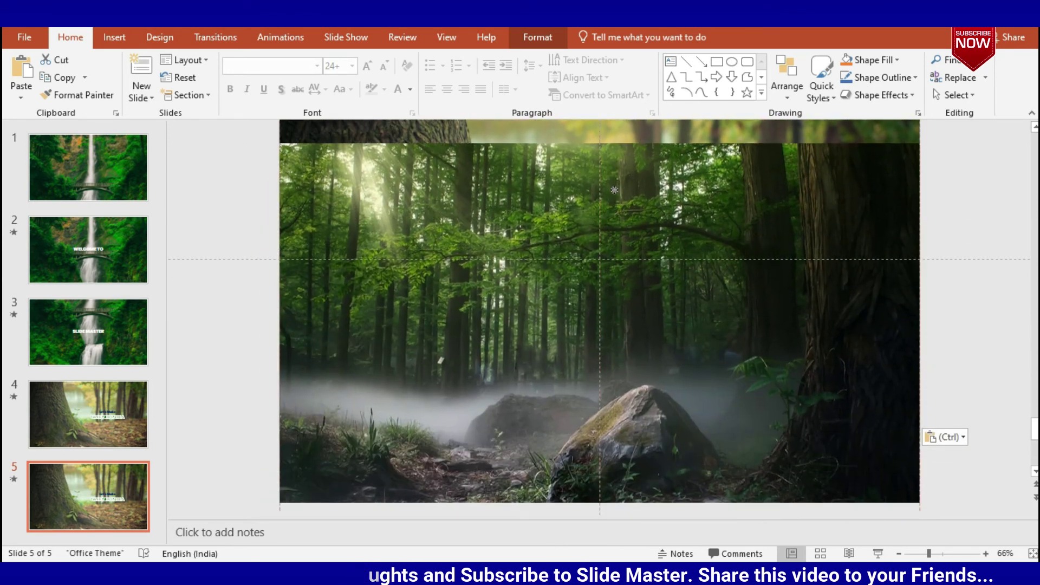
scroll(612, 204, "up", 5)
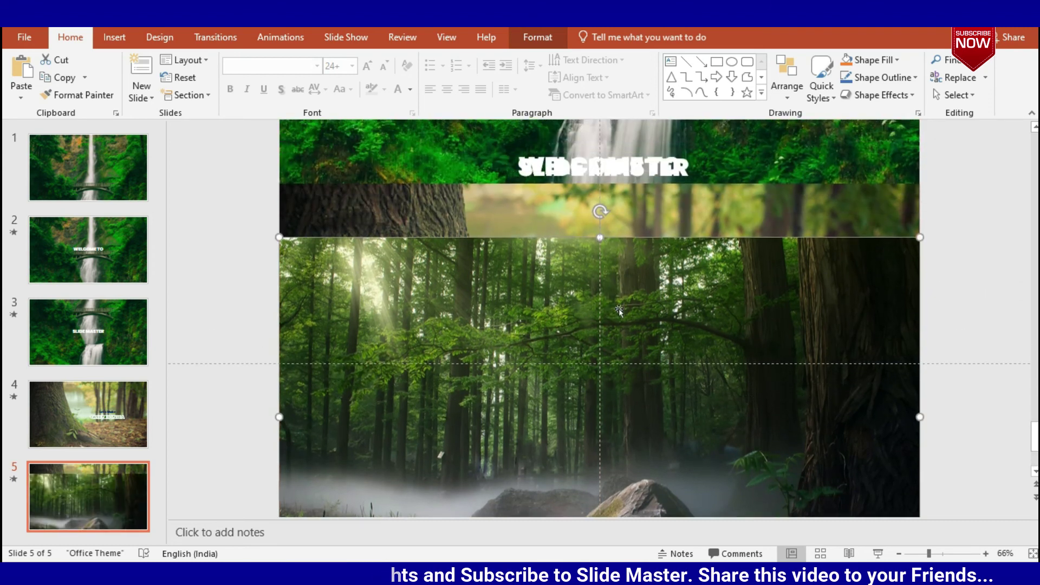
Move the forest picture down and raise the Let's Make GREENER INDIA text a little
left_click_drag(624, 277, 634, 509)
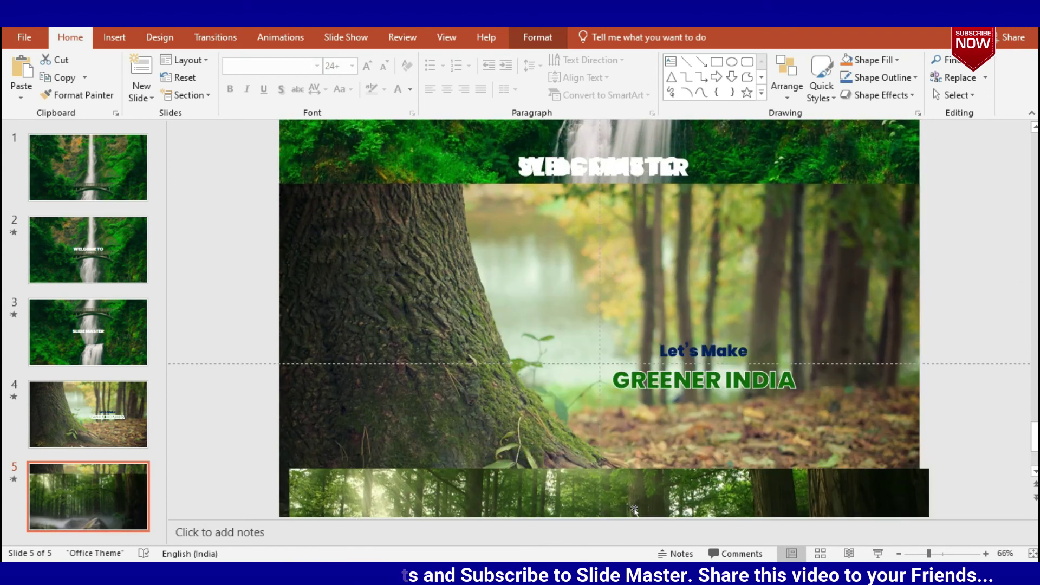
left_click(678, 360)
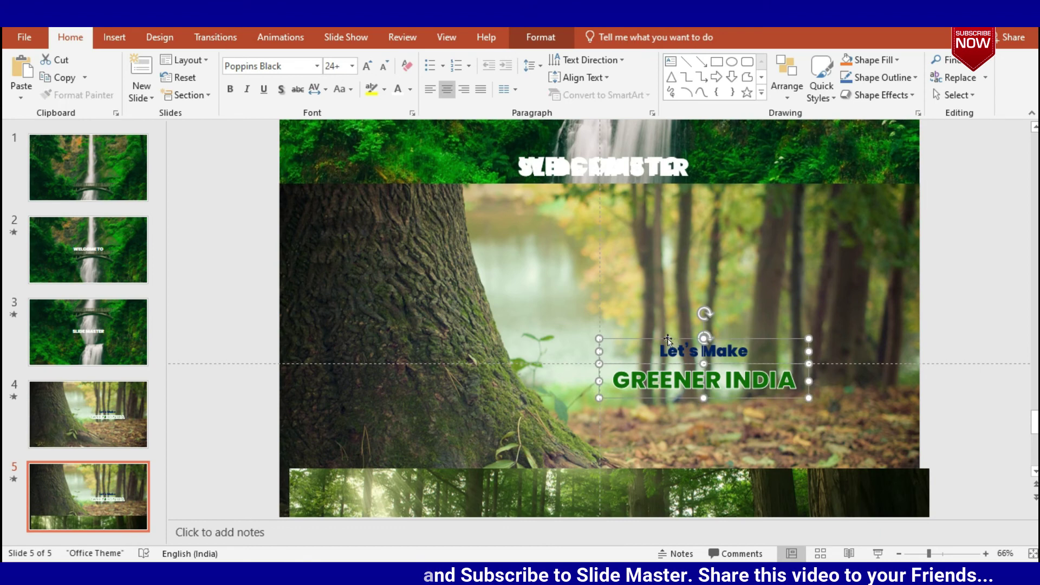
left_click_drag(668, 339, 668, 302)
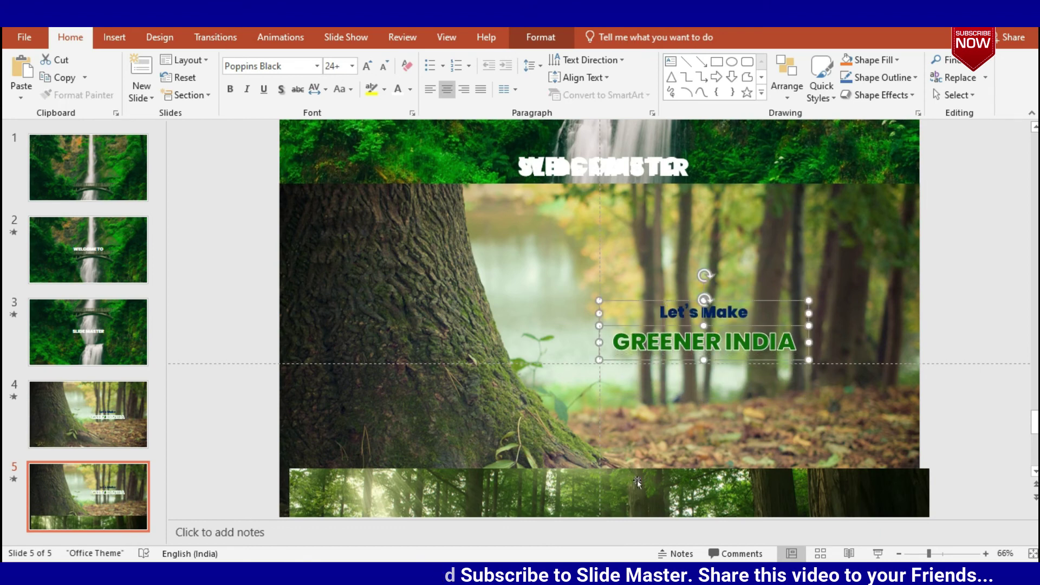
Slide the misty forest picture back up and align it neatly over slide 5
left_click_drag(638, 482, 612, 217)
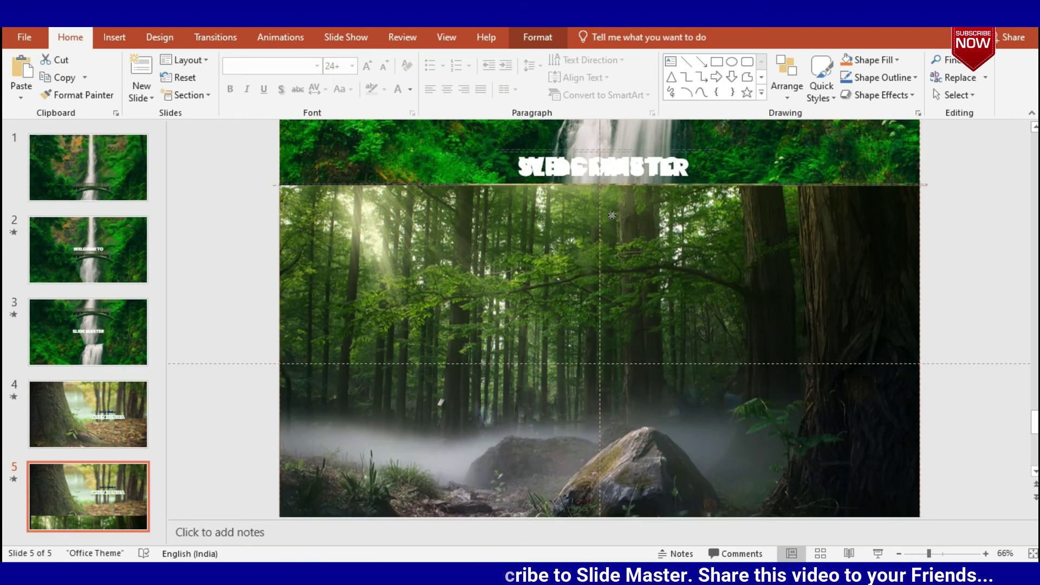
left_click_drag(613, 217, 613, 218)
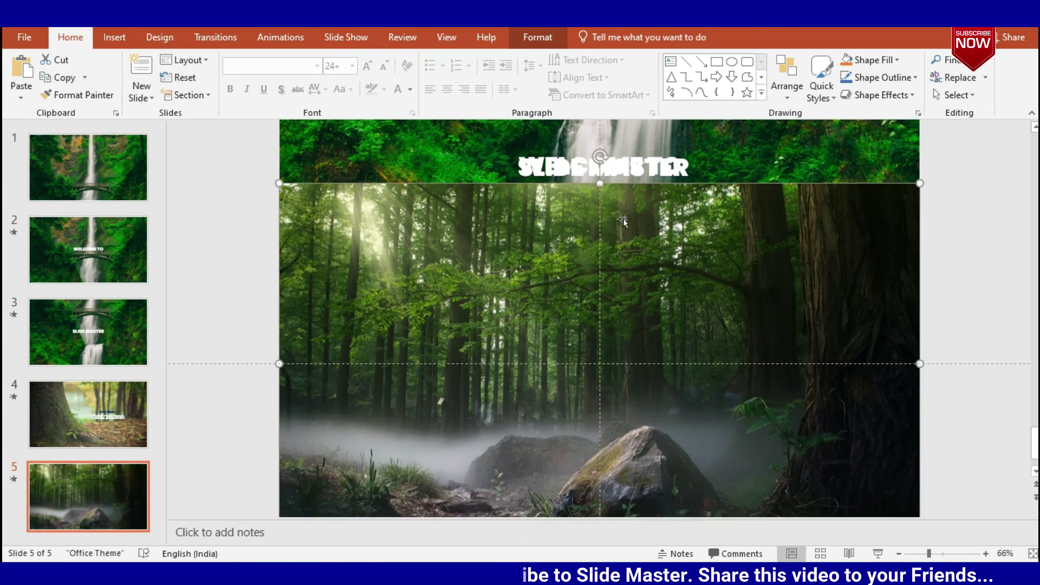
scroll(881, 339, "down", 2, "ctrl")
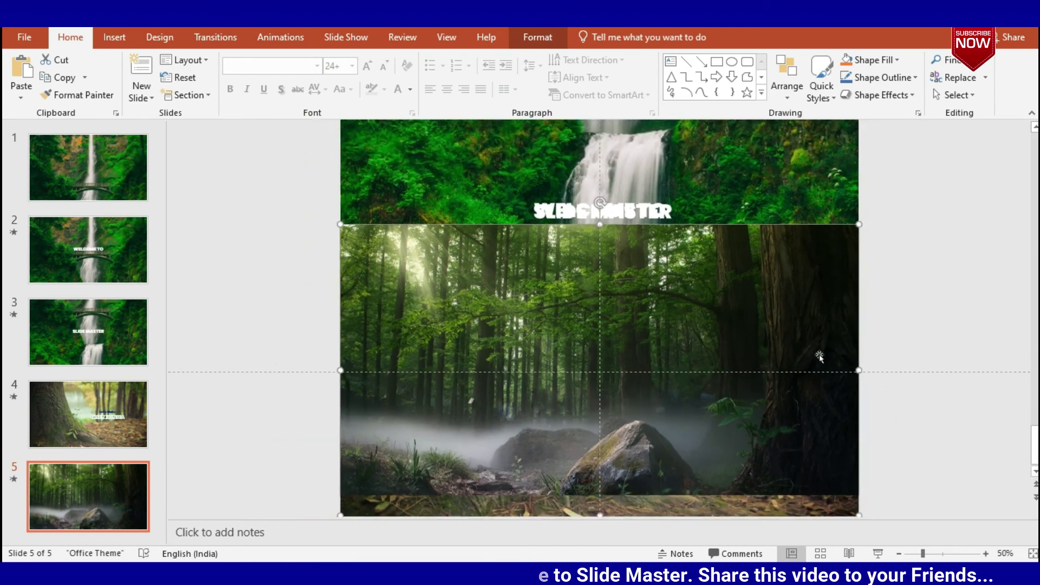
left_click_drag(770, 398, 763, 399)
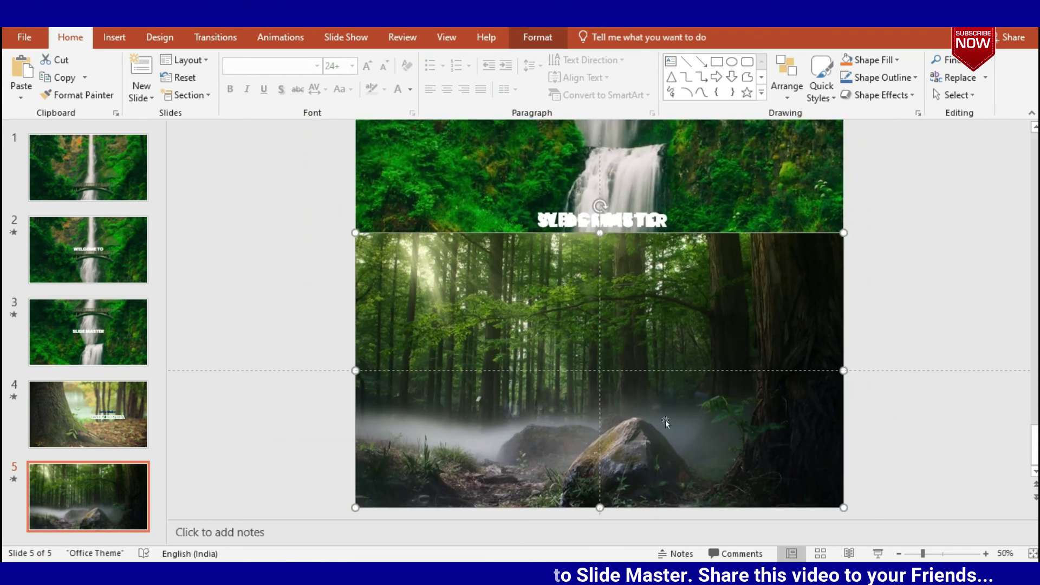
left_click_drag(587, 399, 586, 403)
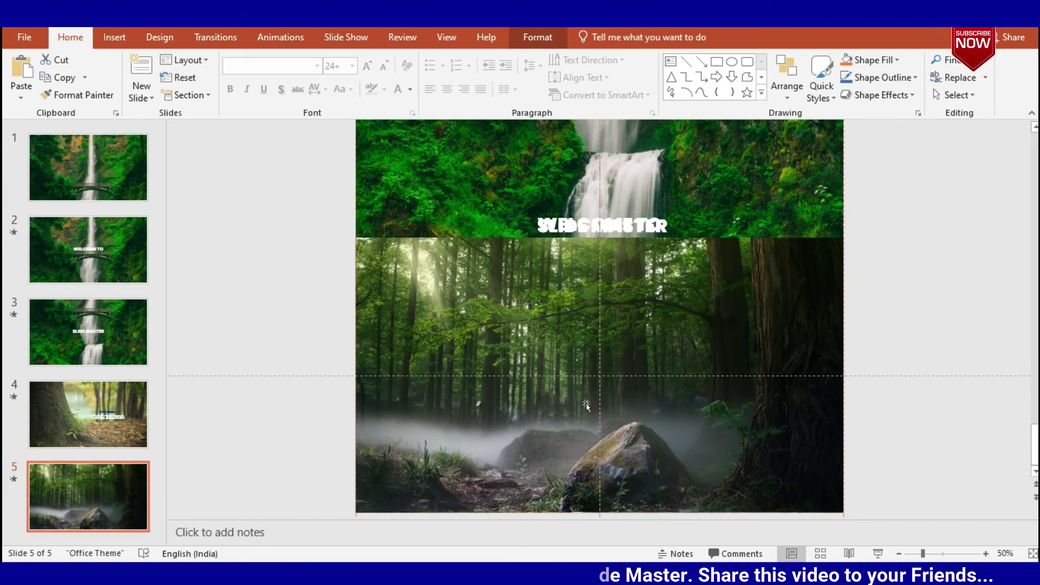
left_click_drag(586, 404, 586, 404)
left_click(969, 344)
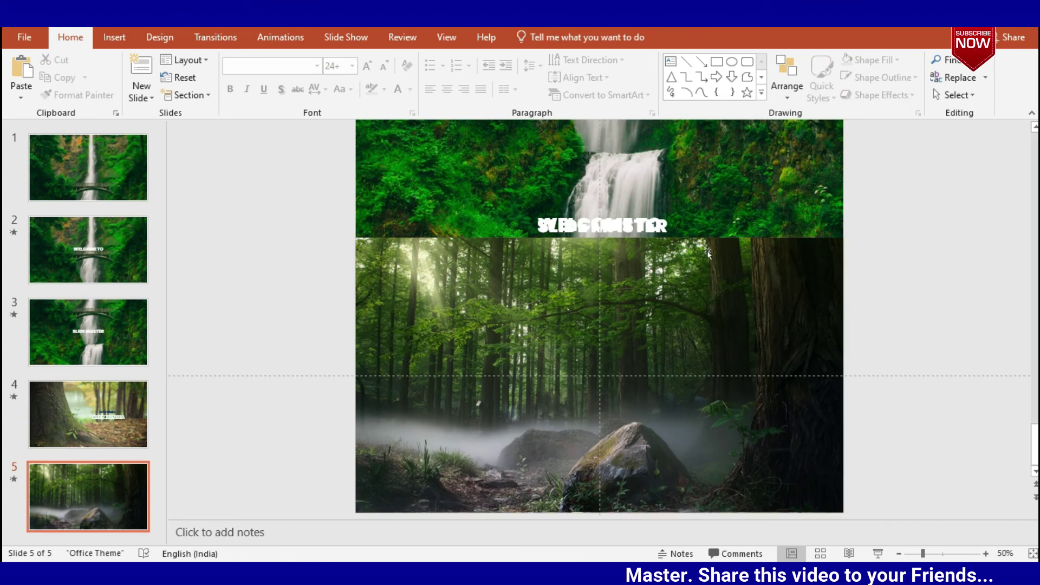
Duplicate the SLIDE MASTER title, centre the copy on the slide, and retype it as 'THANK YOU !!!'
left_click(654, 225)
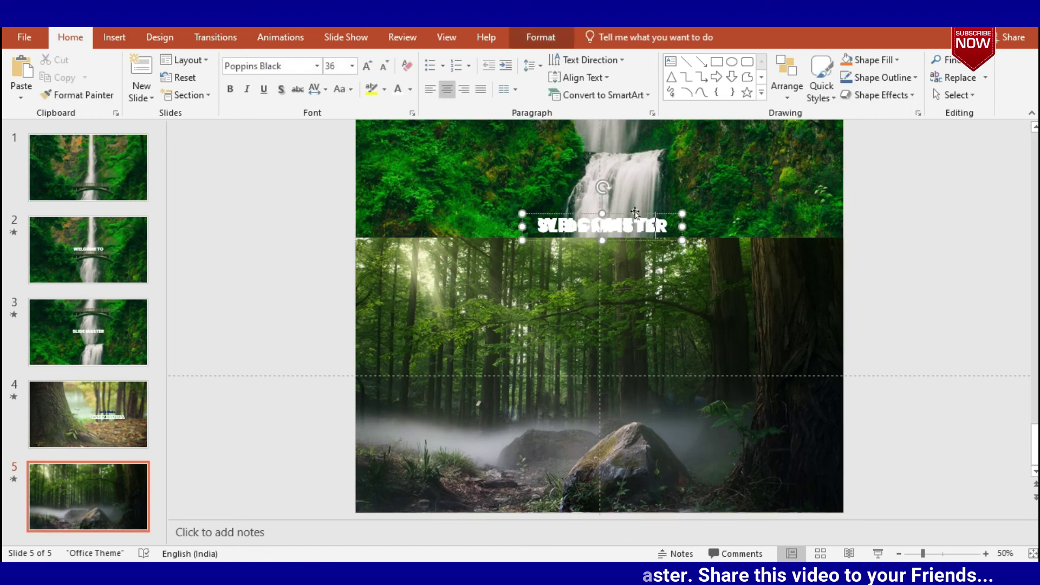
left_click(631, 212)
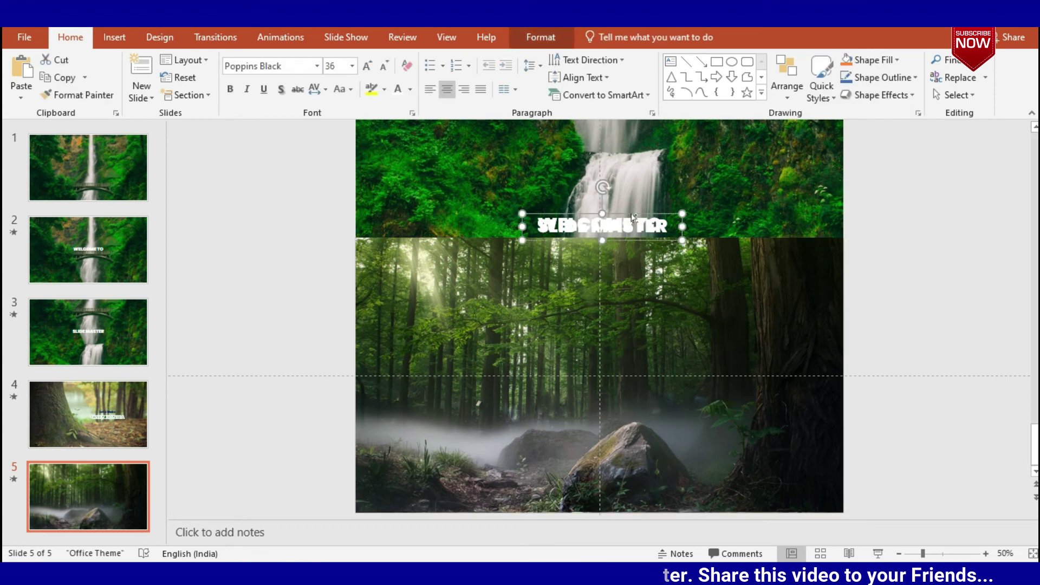
key("ctrl+d")
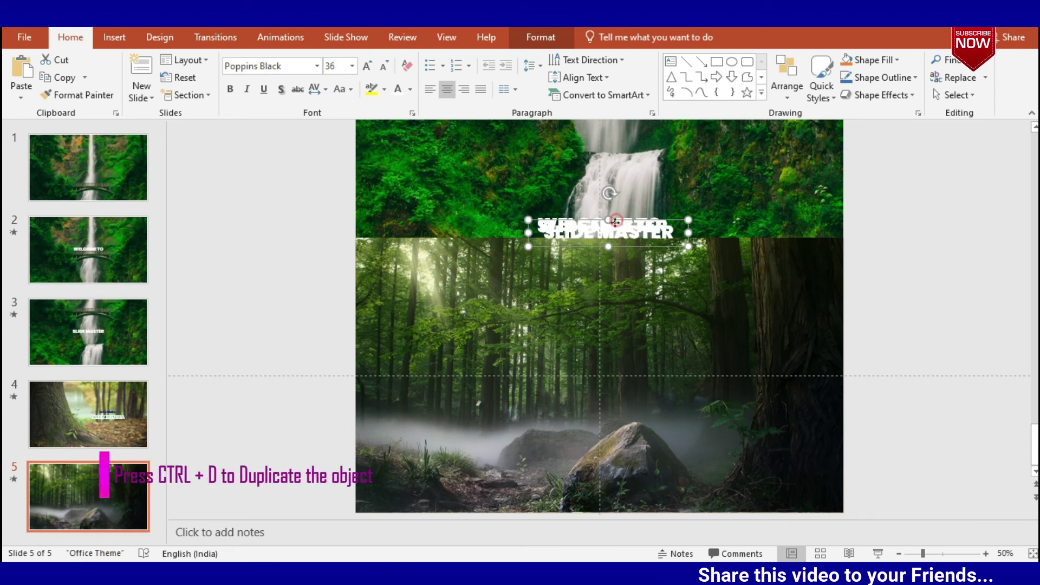
left_click_drag(616, 221, 607, 364)
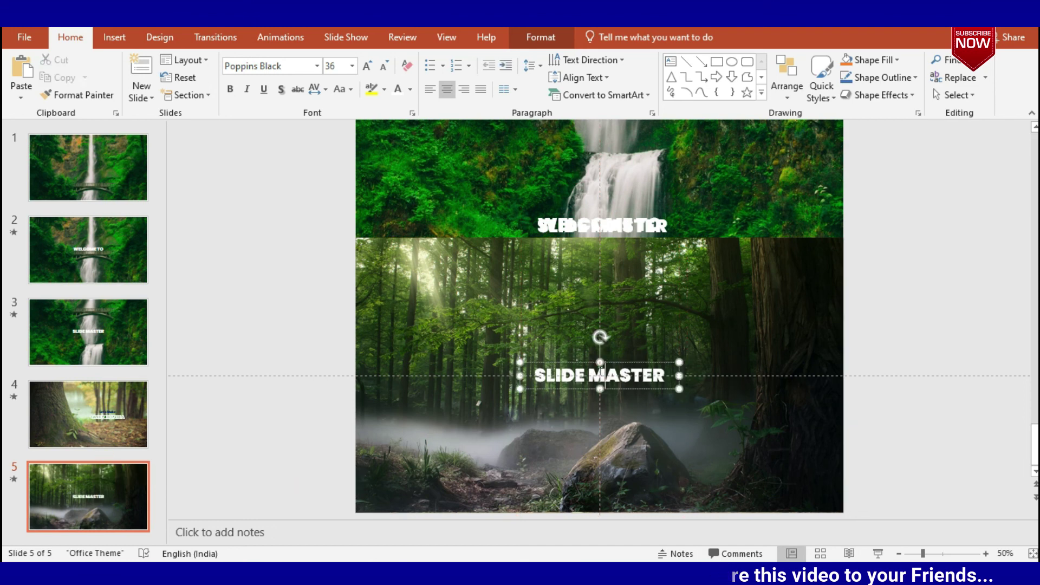
triple_click(600, 372)
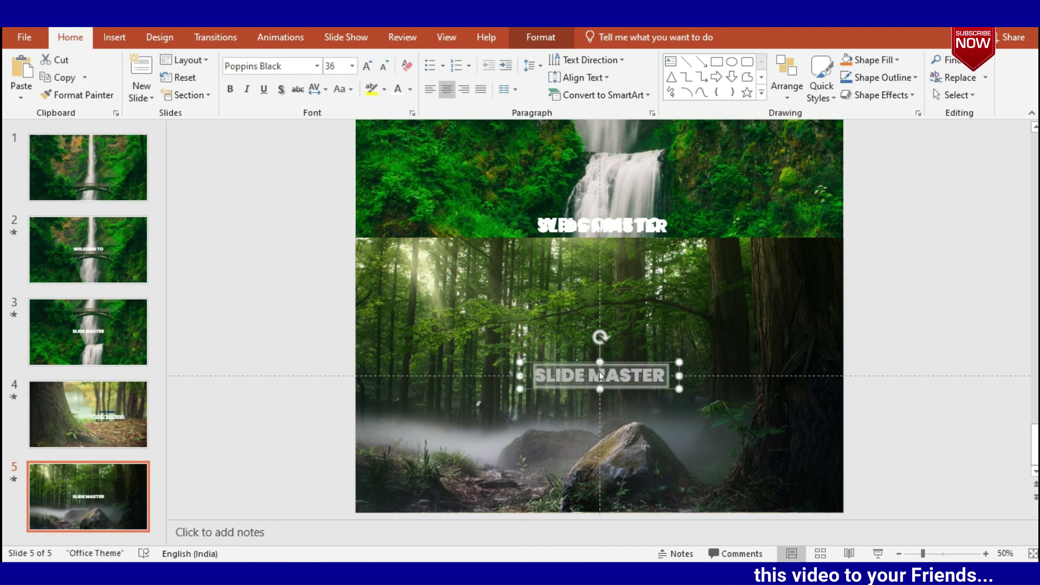
type("tHANK")
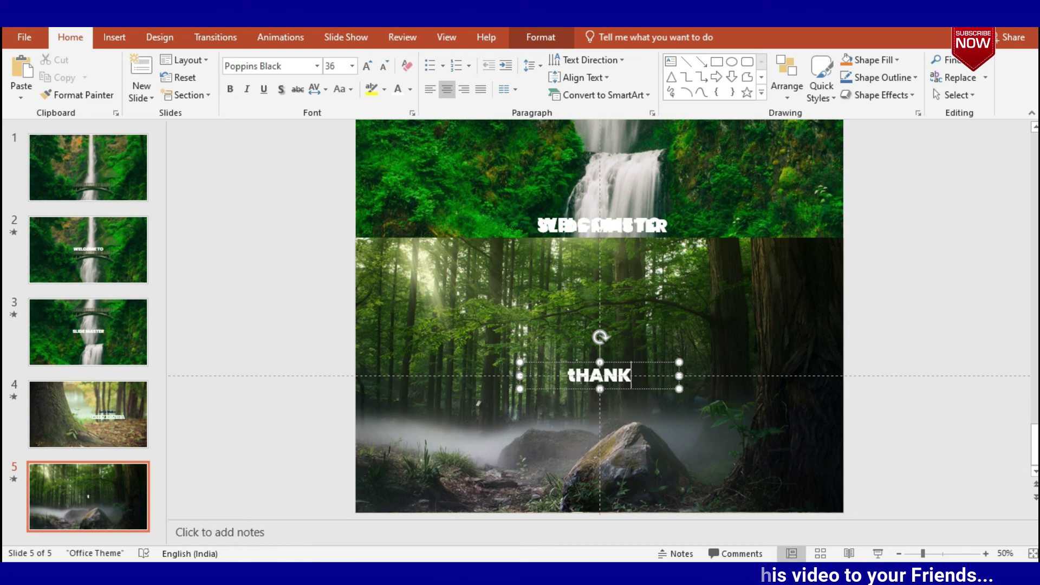
key("BackSpace")
key("BackSpace")
key("BackSpace")
key("BackSpace")
type("THANK")
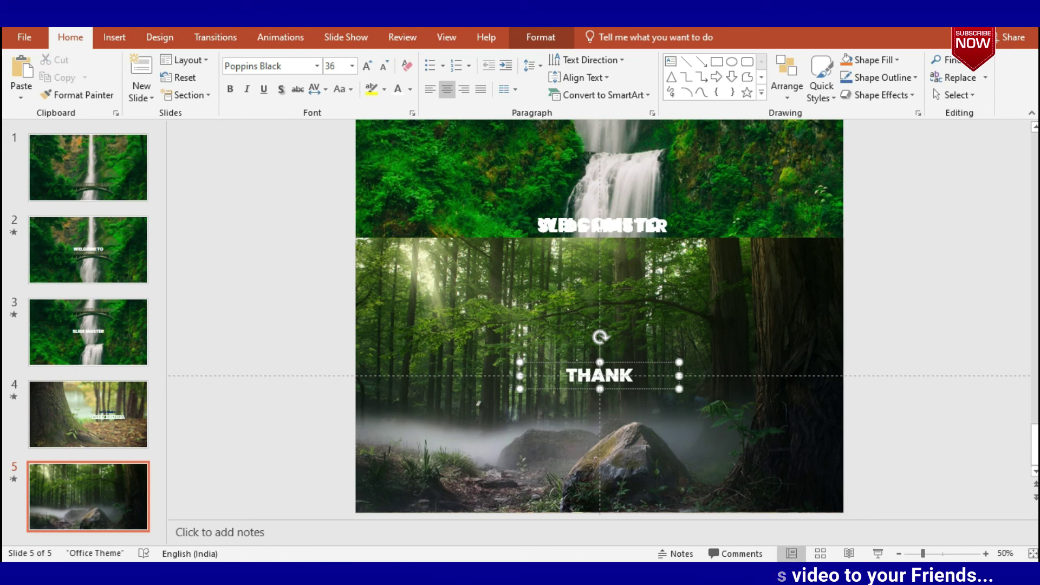
type(" YOU")
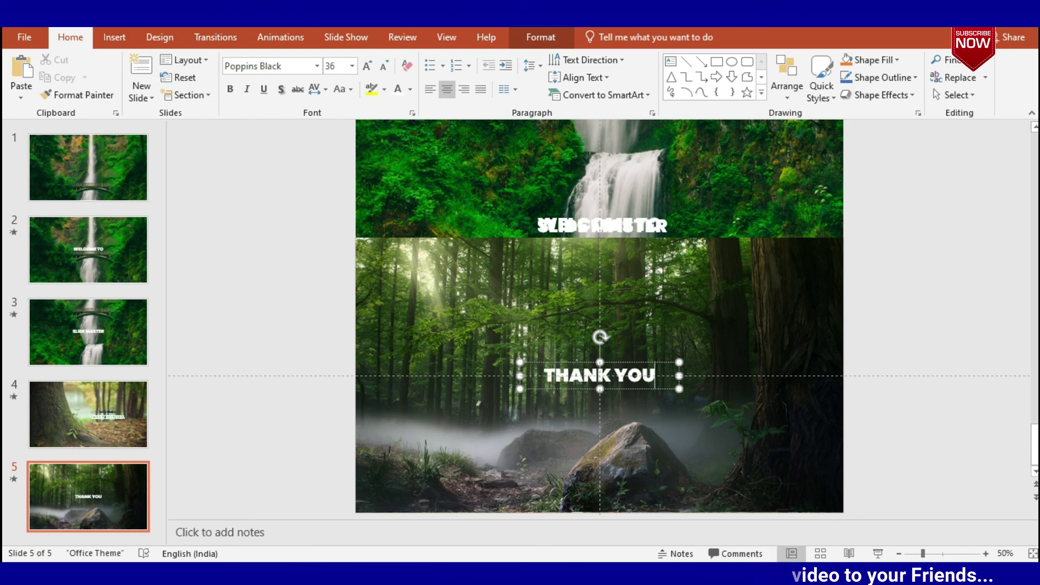
type(" !!")
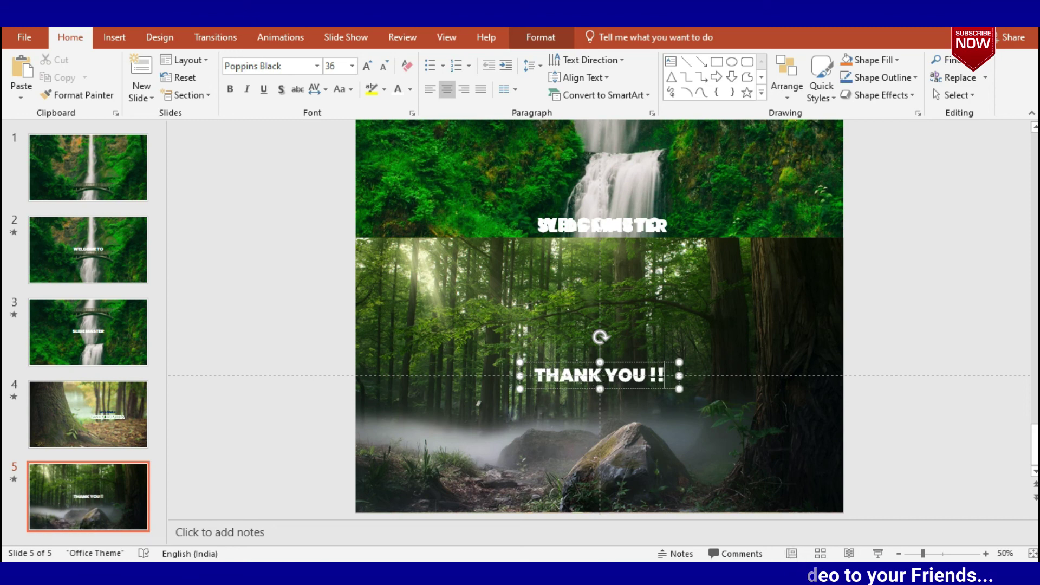
type("!")
left_click(903, 410)
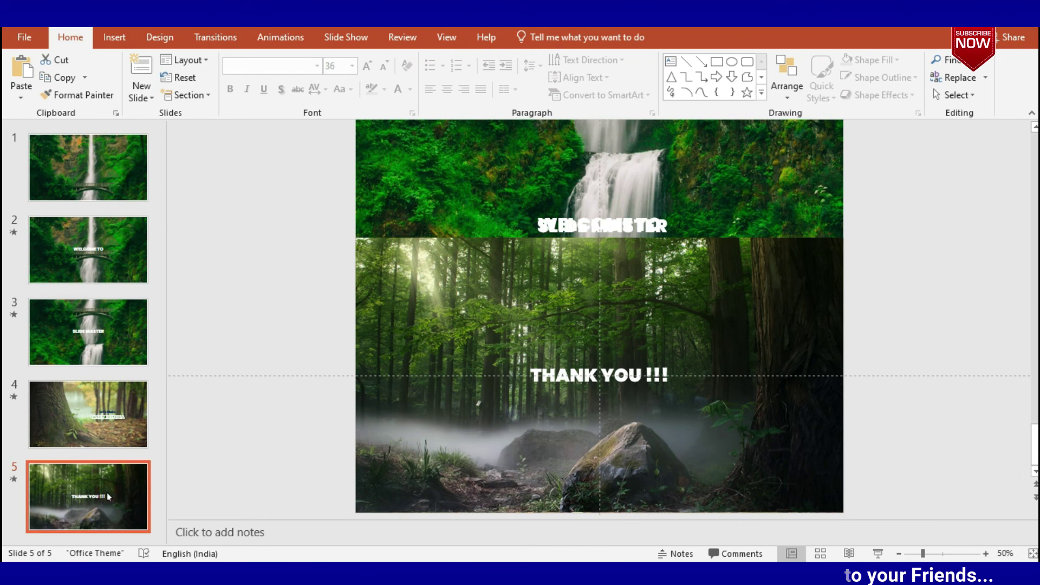
Paste a copy of THANK YOU !!! onto slide 4's lower forest image and save the presentation
left_click(585, 366)
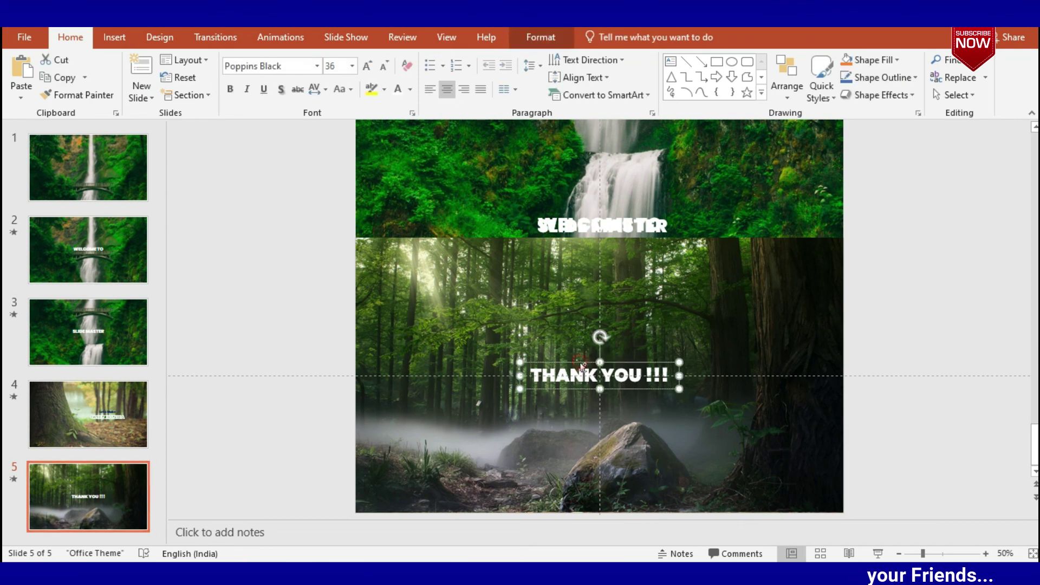
left_click(130, 417)
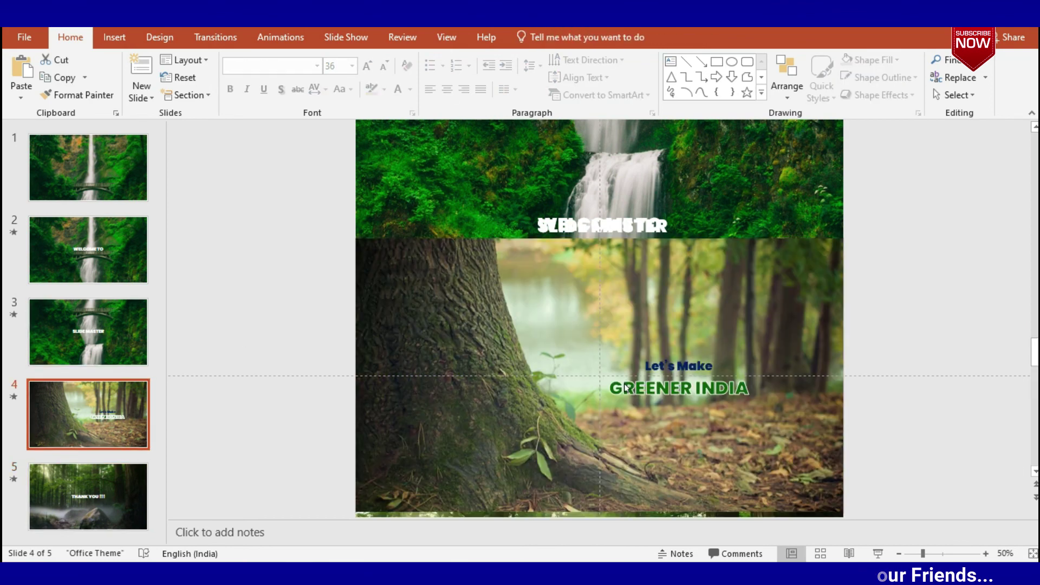
key("ctrl+v")
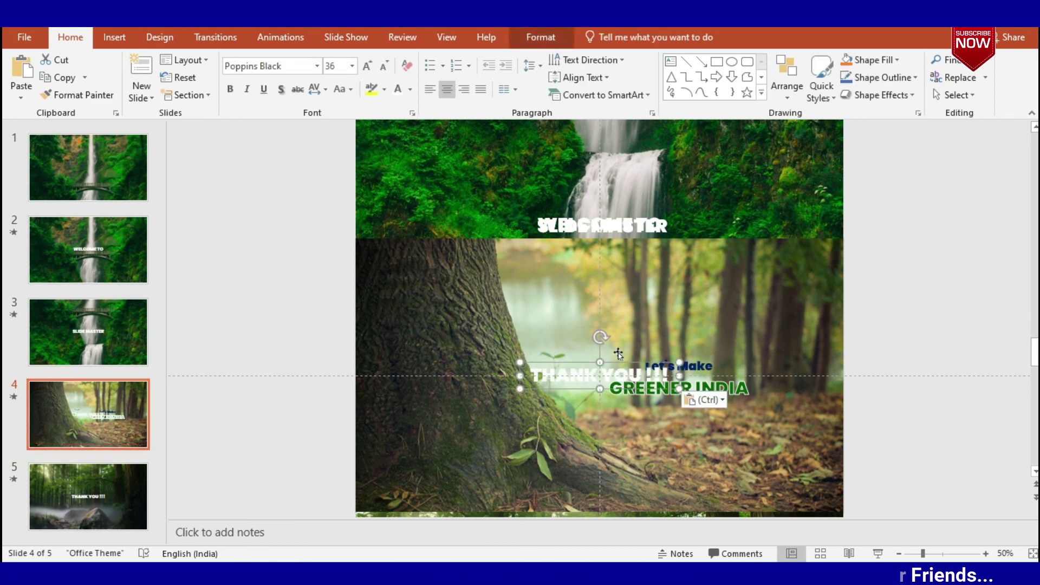
scroll(618, 353, "down", 2, "ctrl")
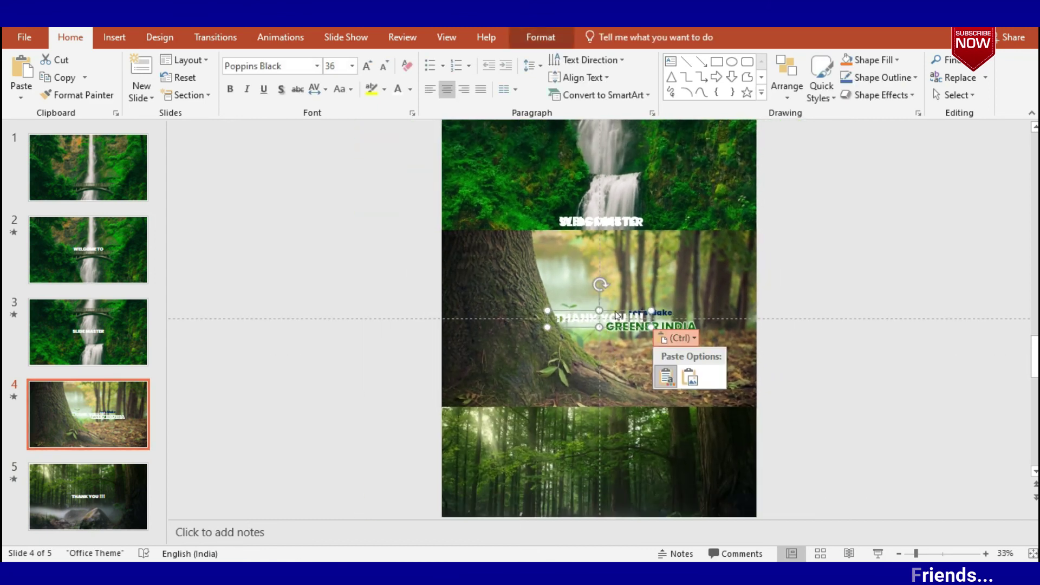
left_click_drag(616, 315, 611, 415)
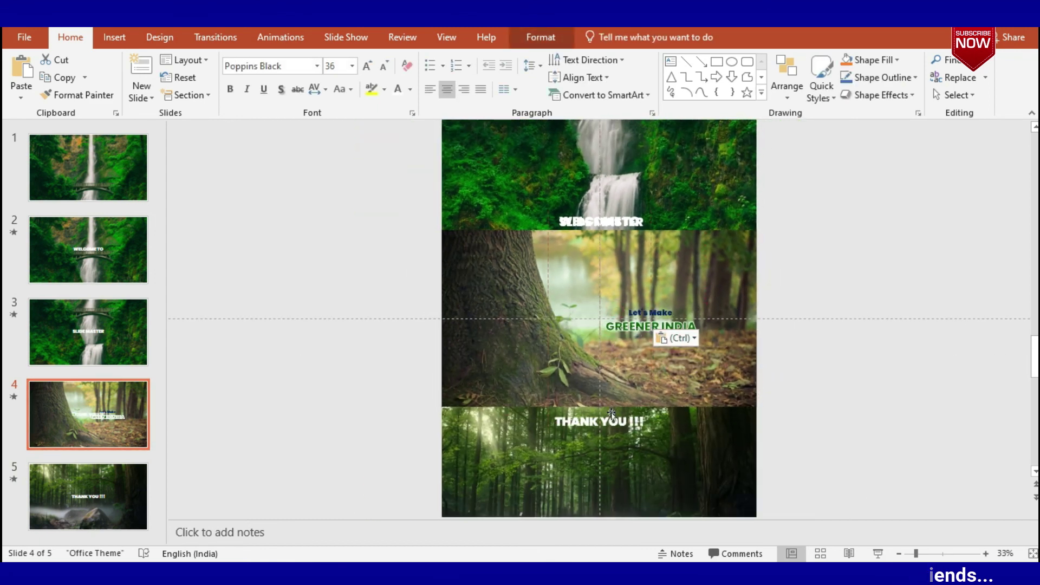
left_click(611, 414)
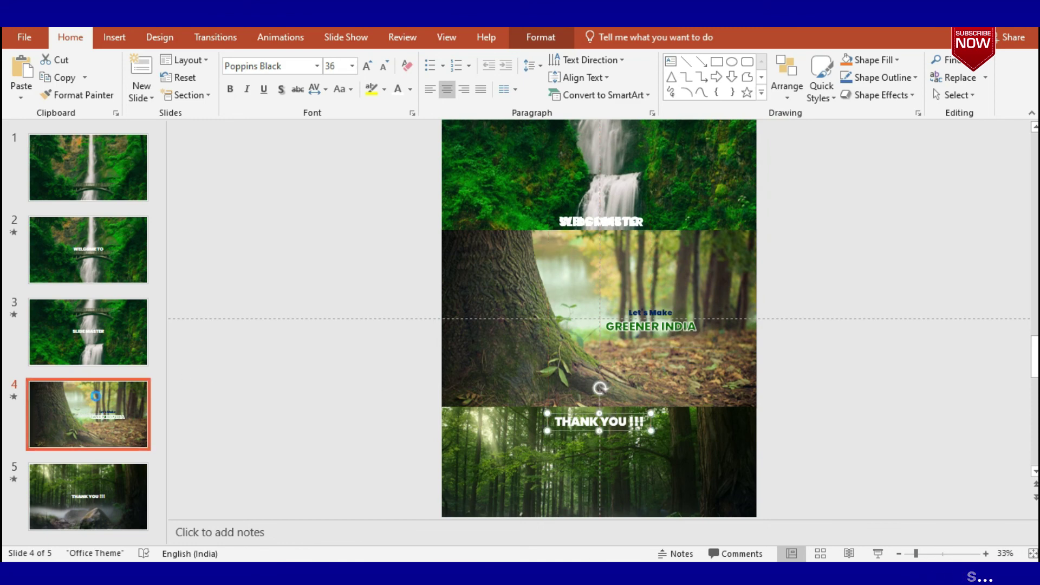
key("ctrl+s")
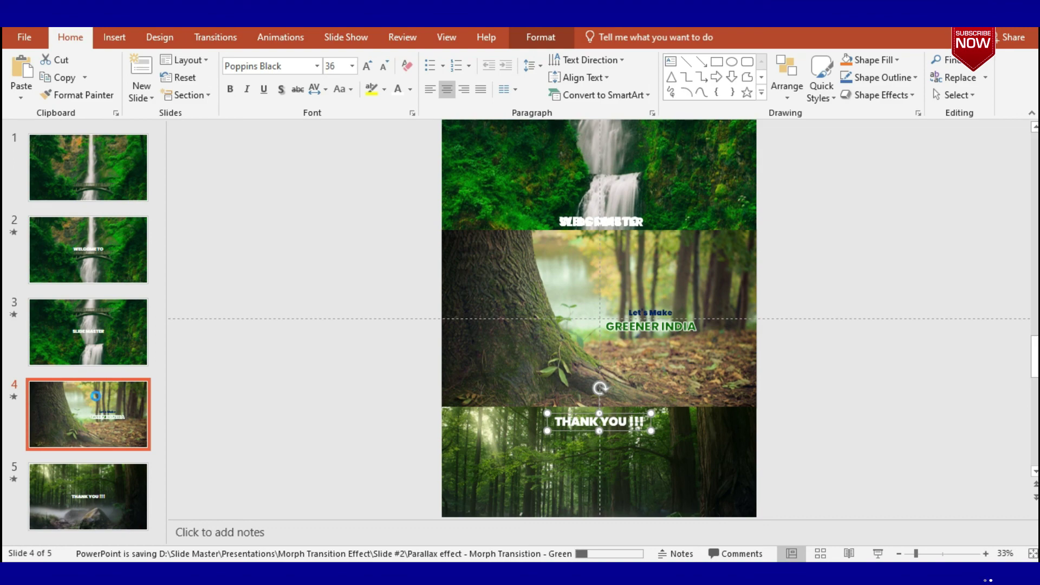